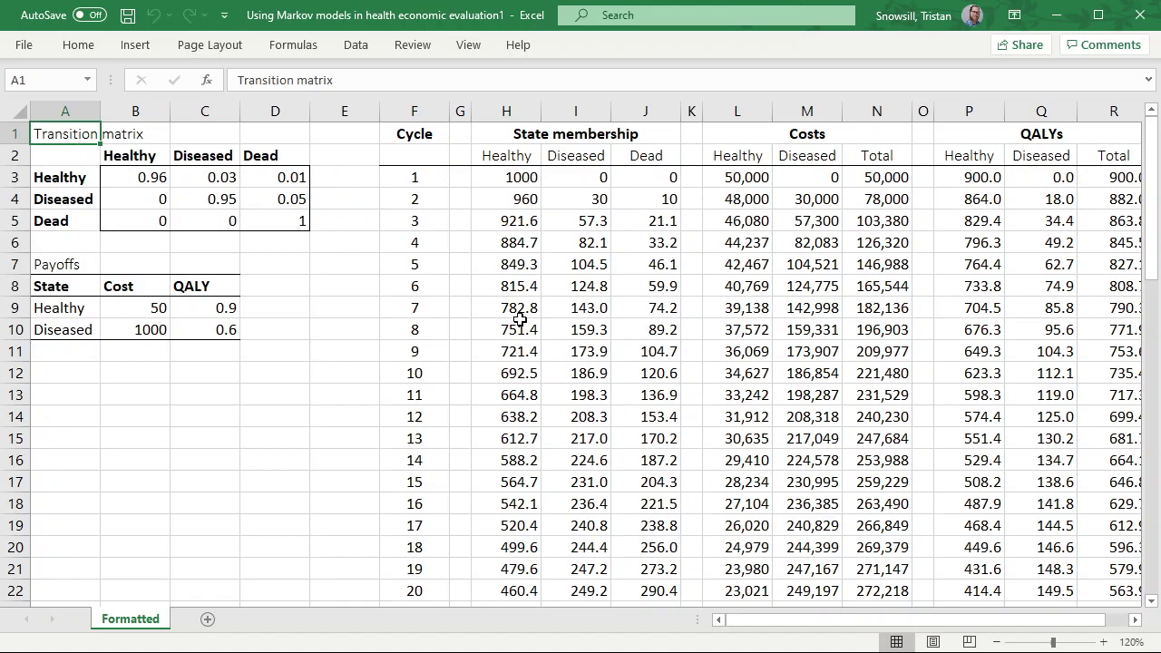
# Examine the transition matrix probabilities and the cost and QALY payoffs on the Formatted sheet
pyautogui.click(358, 331)
pyautogui.moveTo(150, 179); pyautogui.dragTo(273, 221)
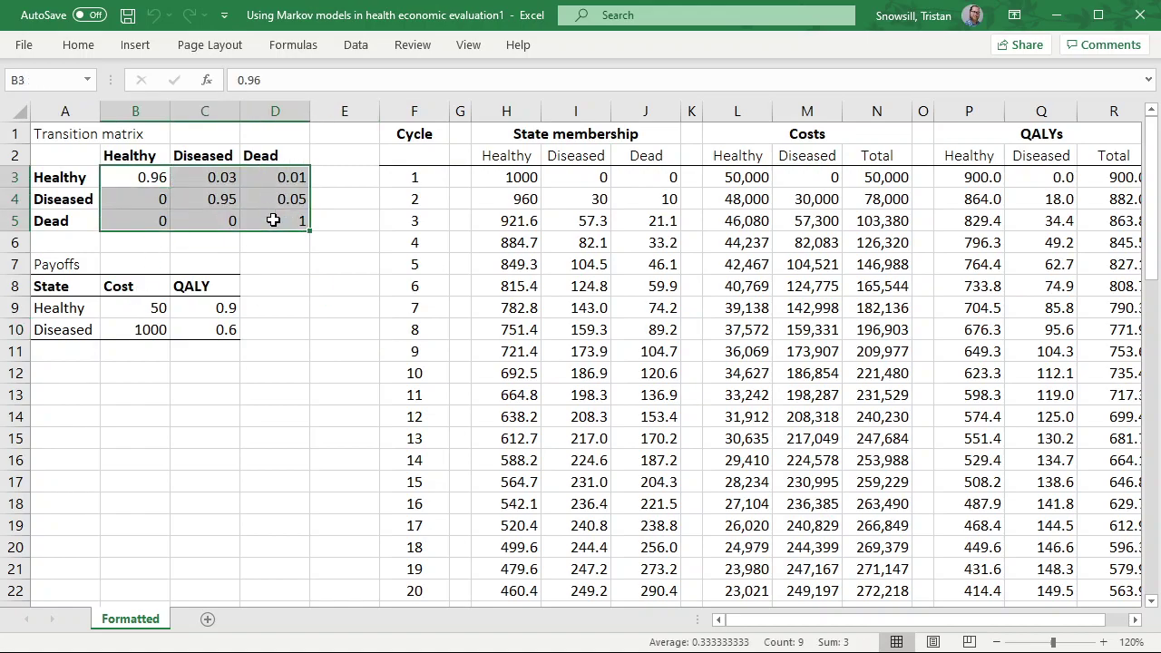
pyautogui.click(273, 199)
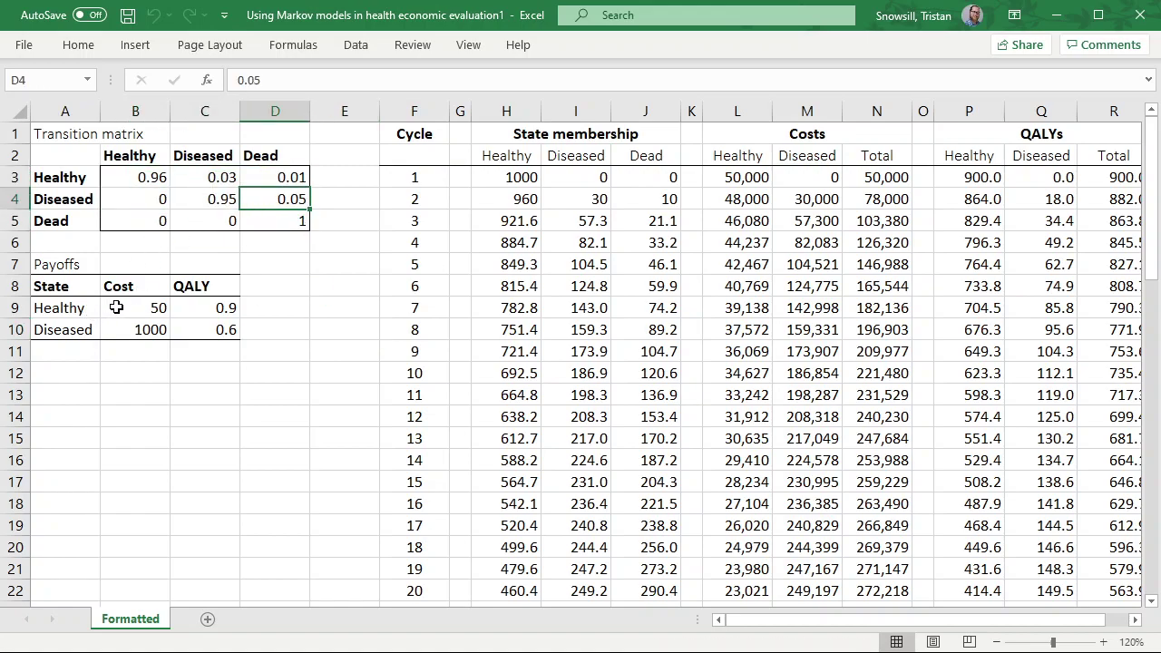
pyautogui.moveTo(116, 308); pyautogui.dragTo(189, 333)
pyautogui.click(190, 330)
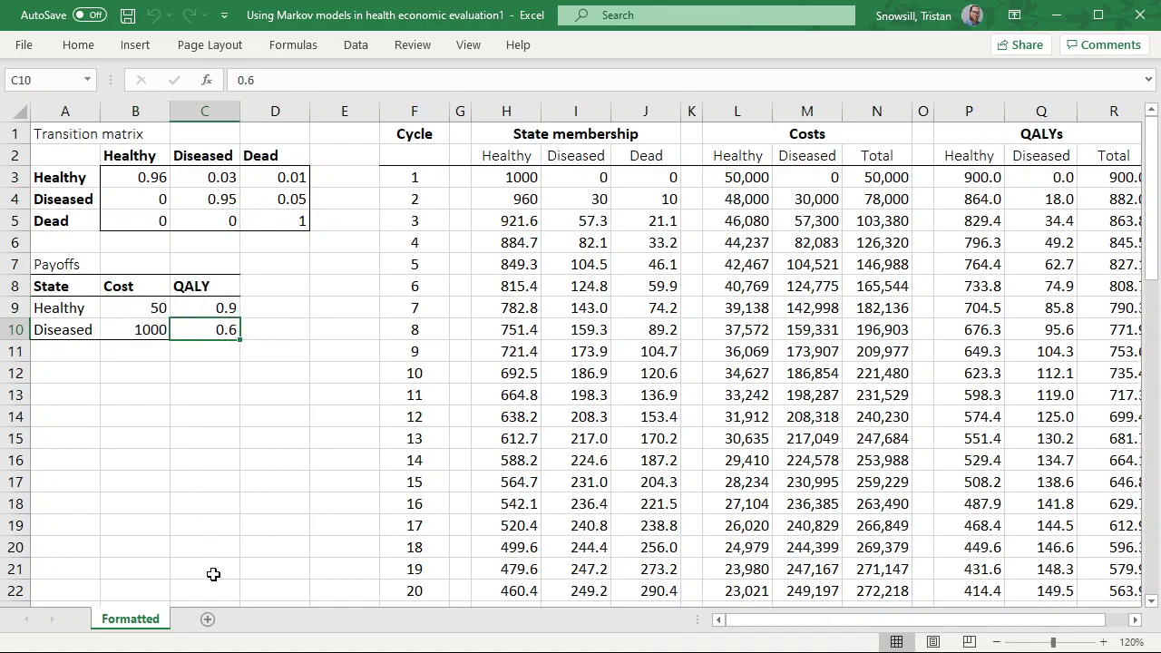
# Add a new worksheet named Parameters
pyautogui.click(208, 622)
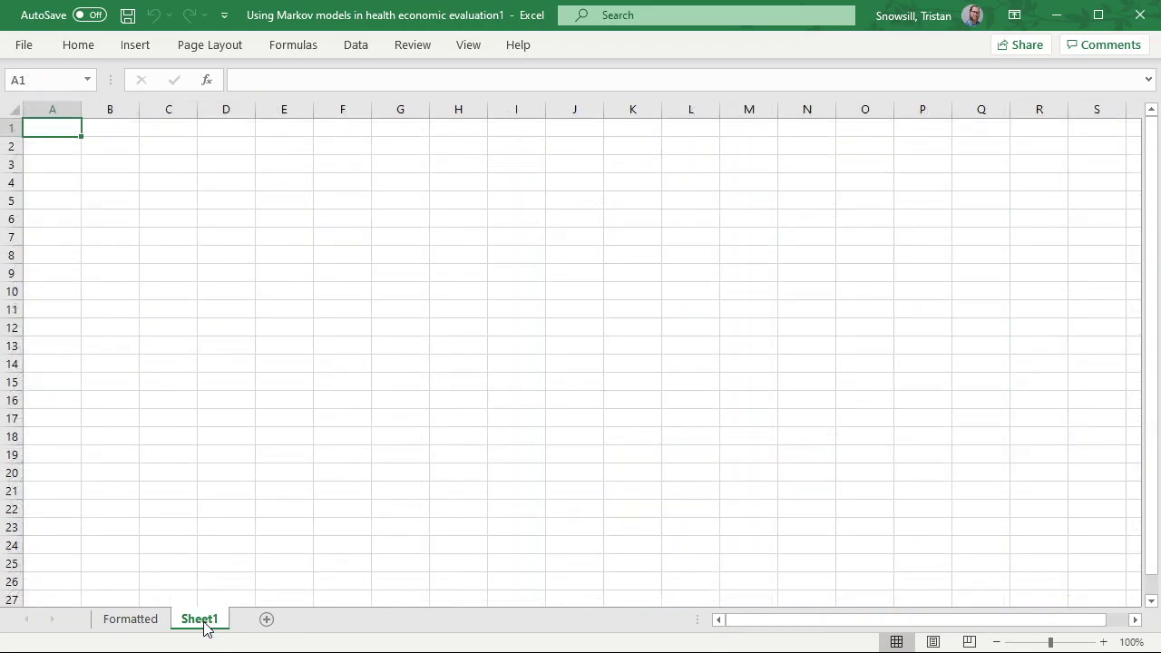
pyautogui.doubleClick(205, 620)
pyautogui.write('Parameters')
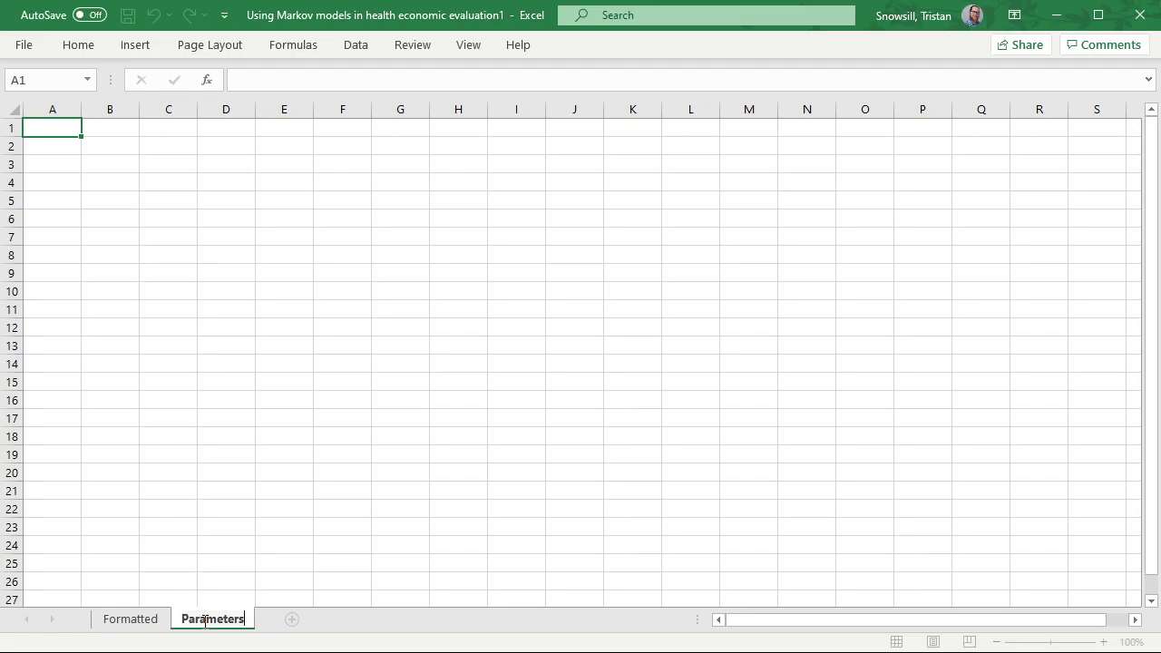
pyautogui.press('Return')
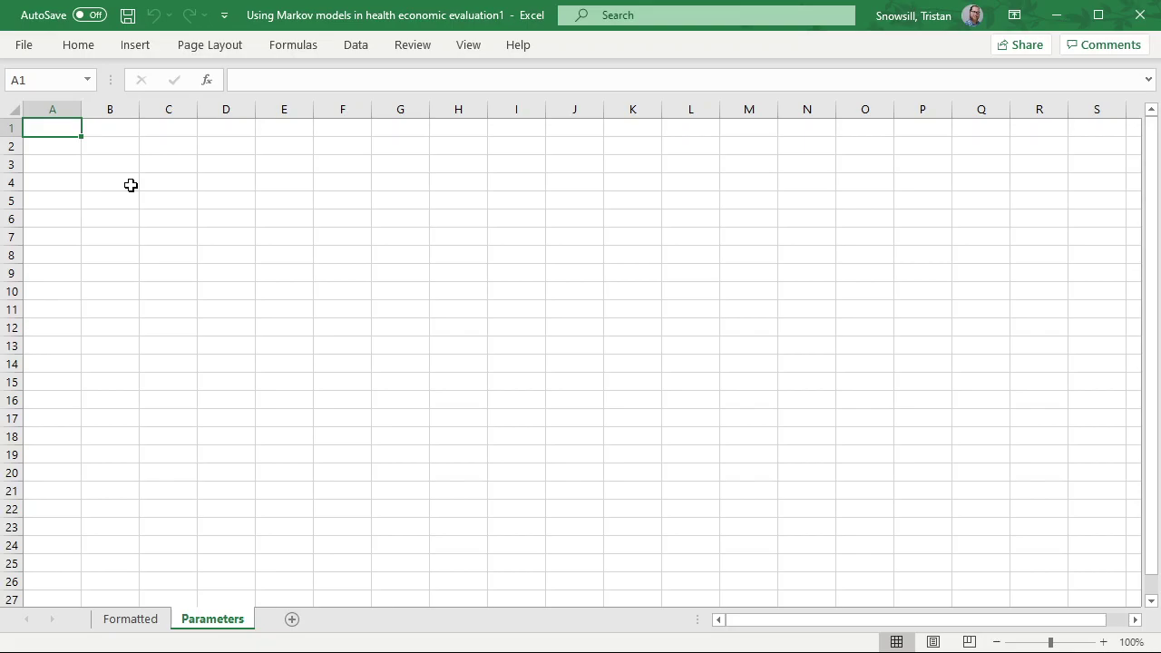
# Enter the headers Name, Live value, Description, Source, Deterministic and Probabilistic across cells A1 to F1
pyautogui.write('Name')
pyautogui.press('Tab')
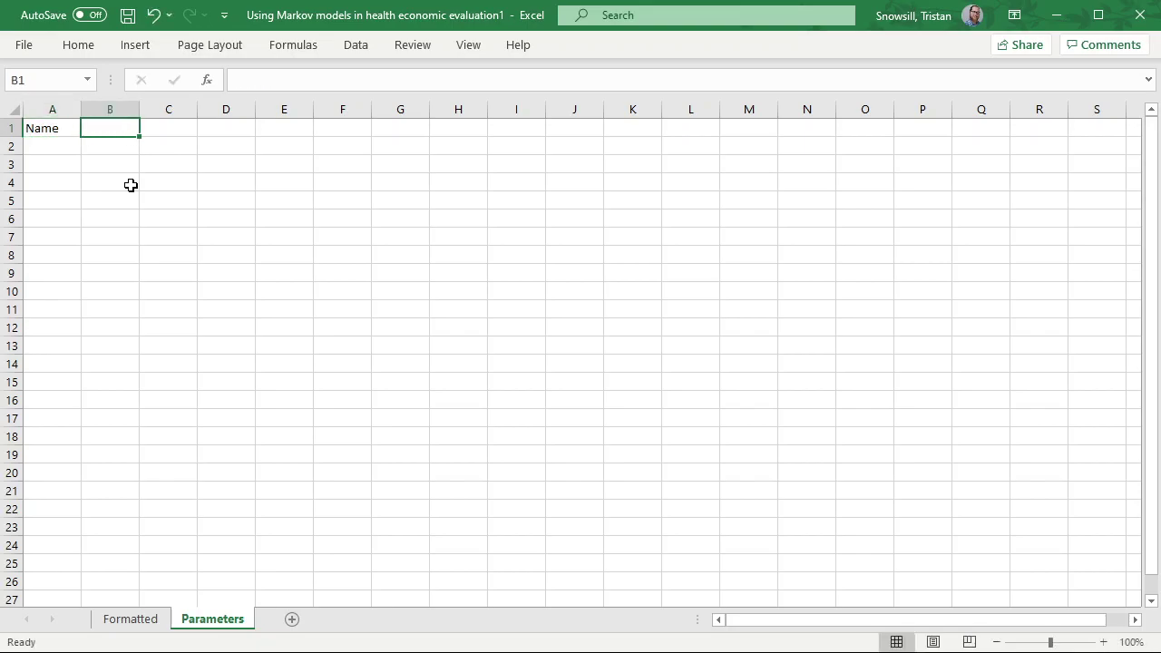
pyautogui.write('Live')
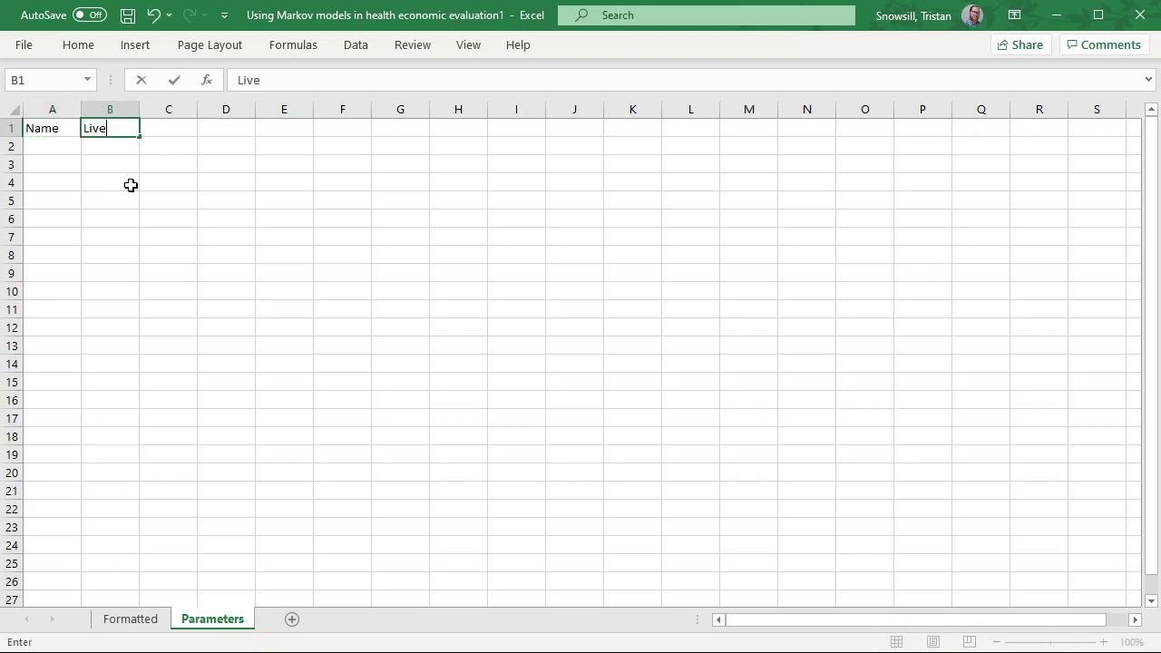
pyautogui.write(' value')
pyautogui.press('Tab')
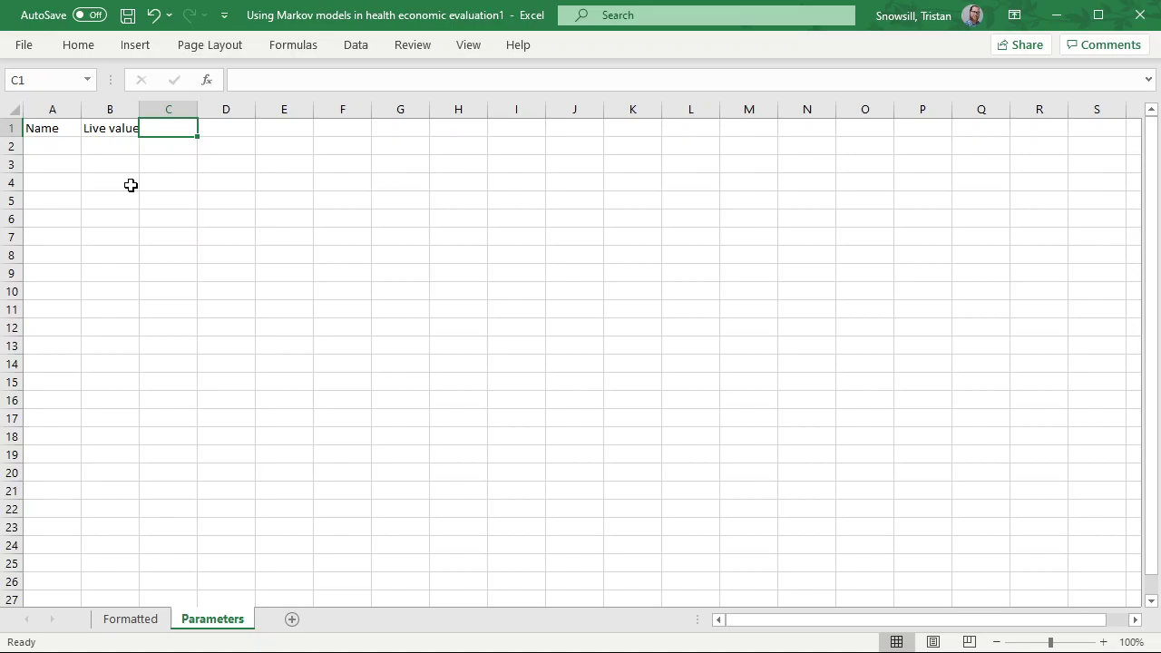
pyautogui.write('Description')
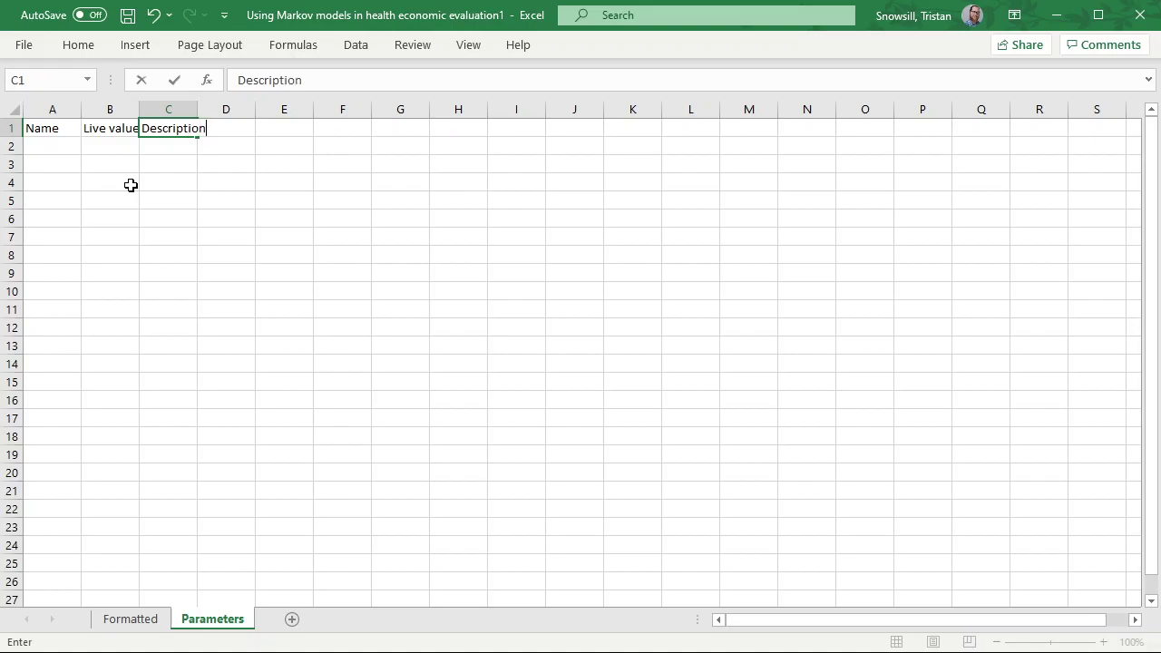
pyautogui.press('Tab')
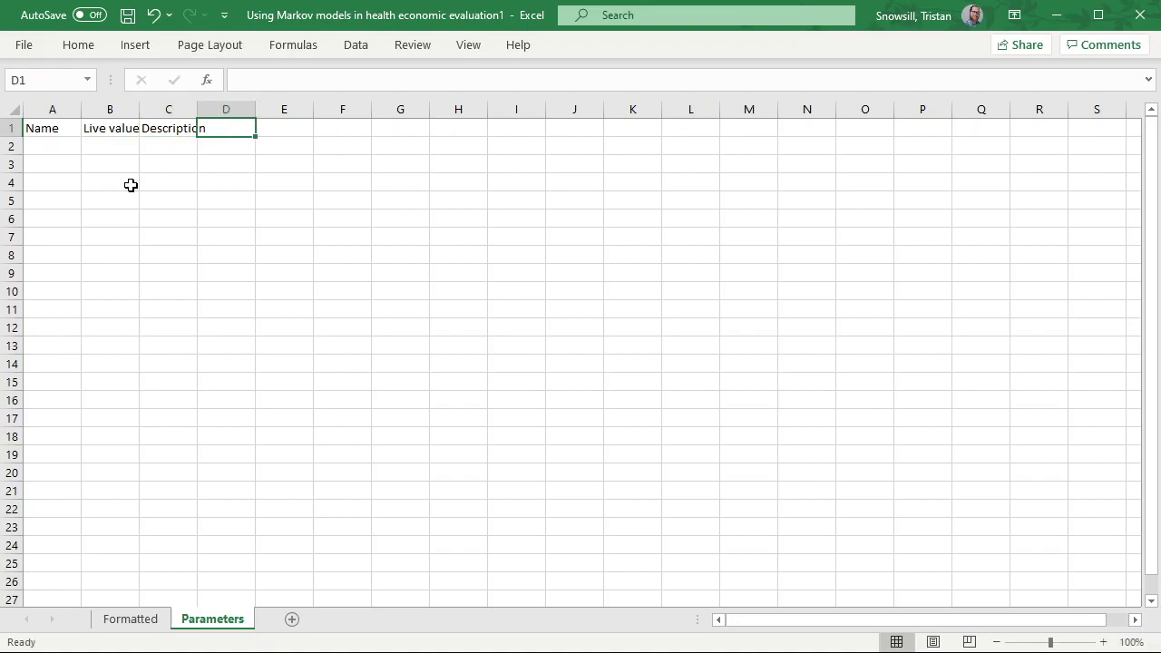
pyautogui.write('Source')
pyautogui.press('Tab')
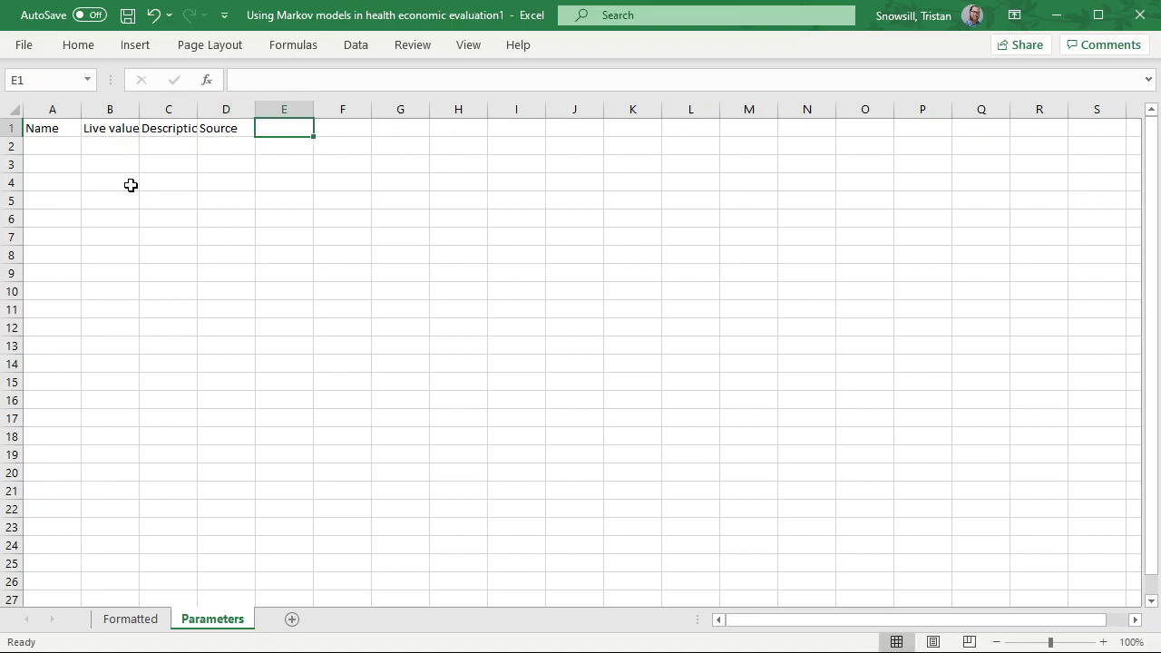
pyautogui.write('Deterministic')
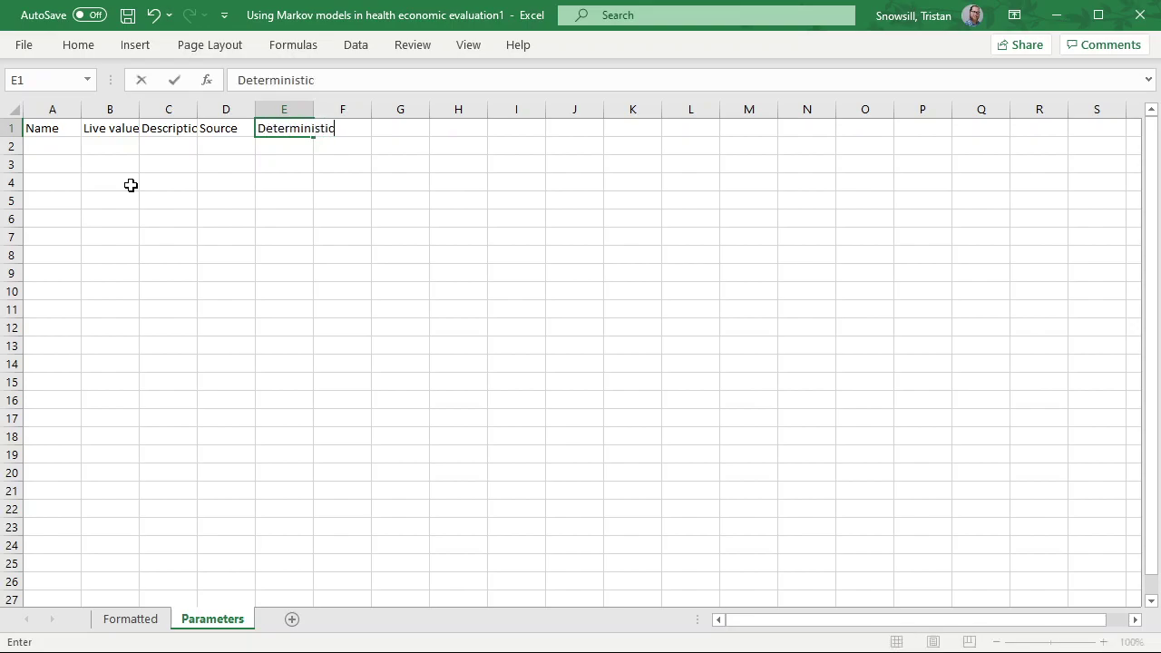
pyautogui.press('Tab')
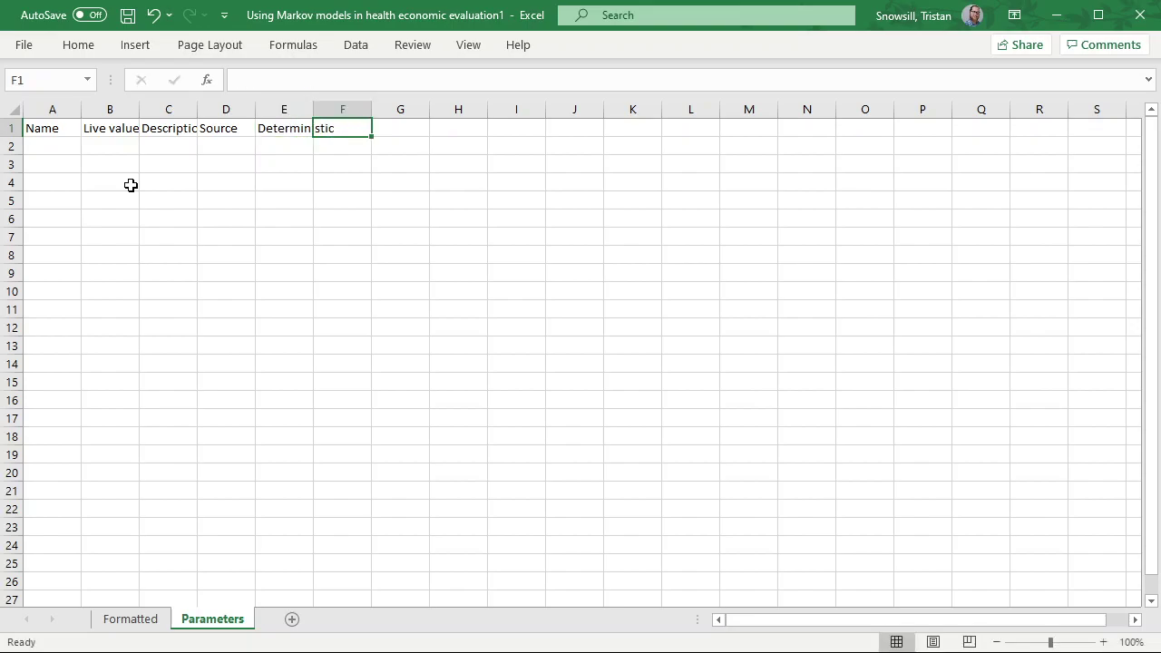
pyautogui.write('Probabilistic')
pyautogui.press('Return')
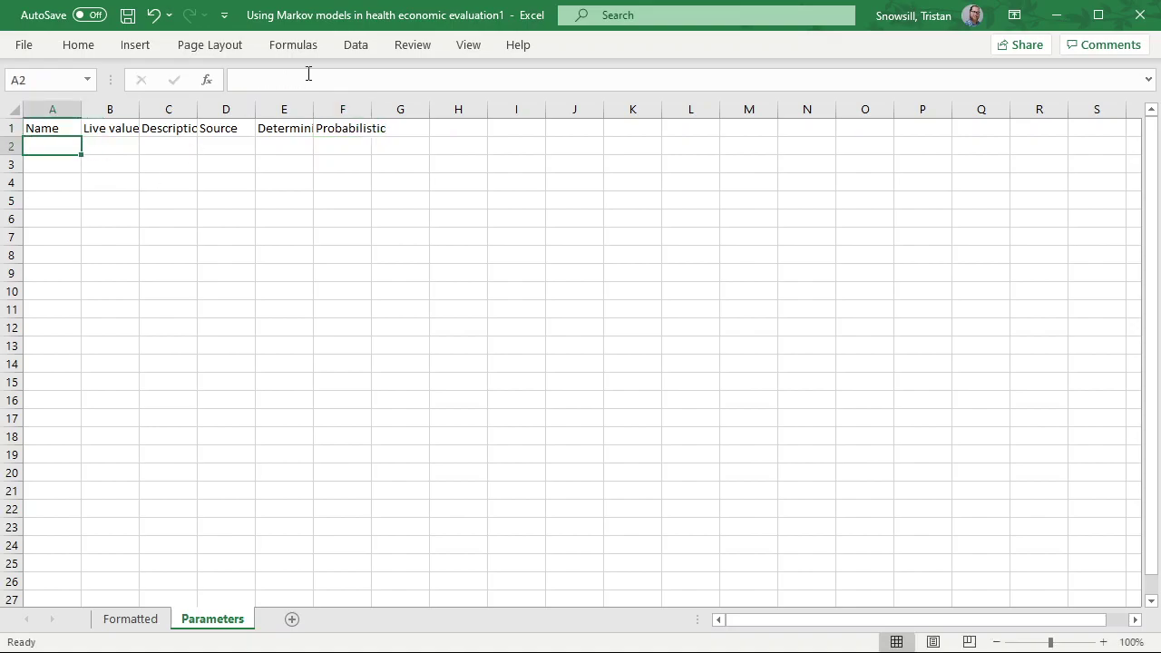
# Auto-fit the widths of columns A to F to their header text
pyautogui.doubleClick(313, 109)
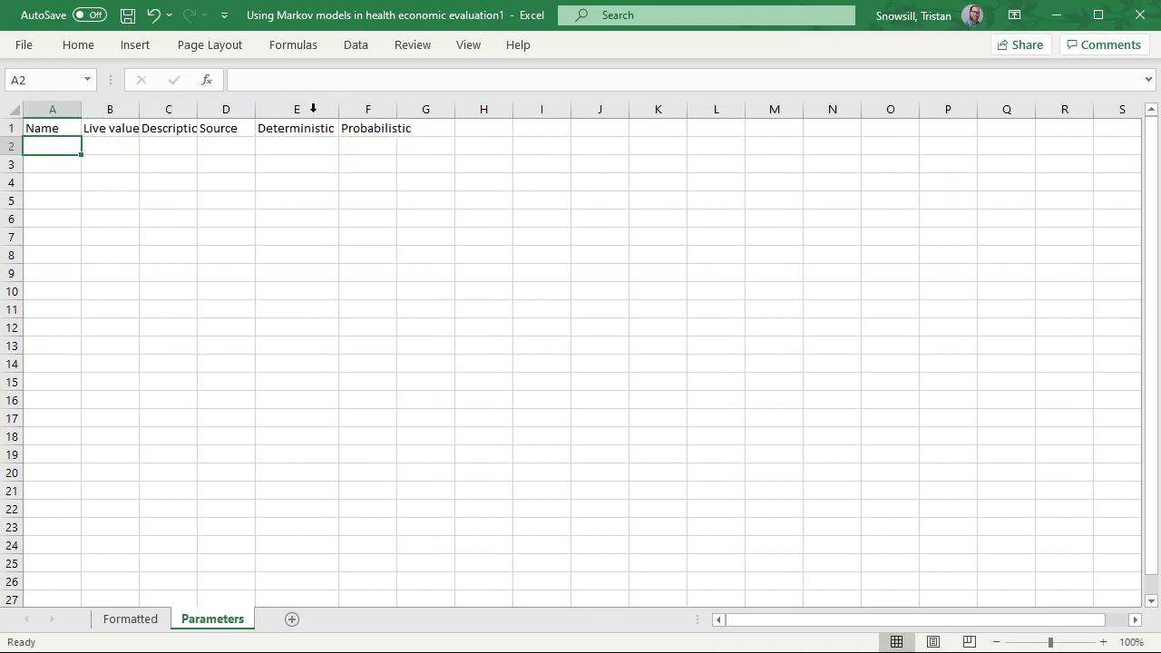
pyautogui.doubleClick(396, 110)
pyautogui.moveTo(52, 109); pyautogui.dragTo(364, 111)
pyautogui.click(72, 44)
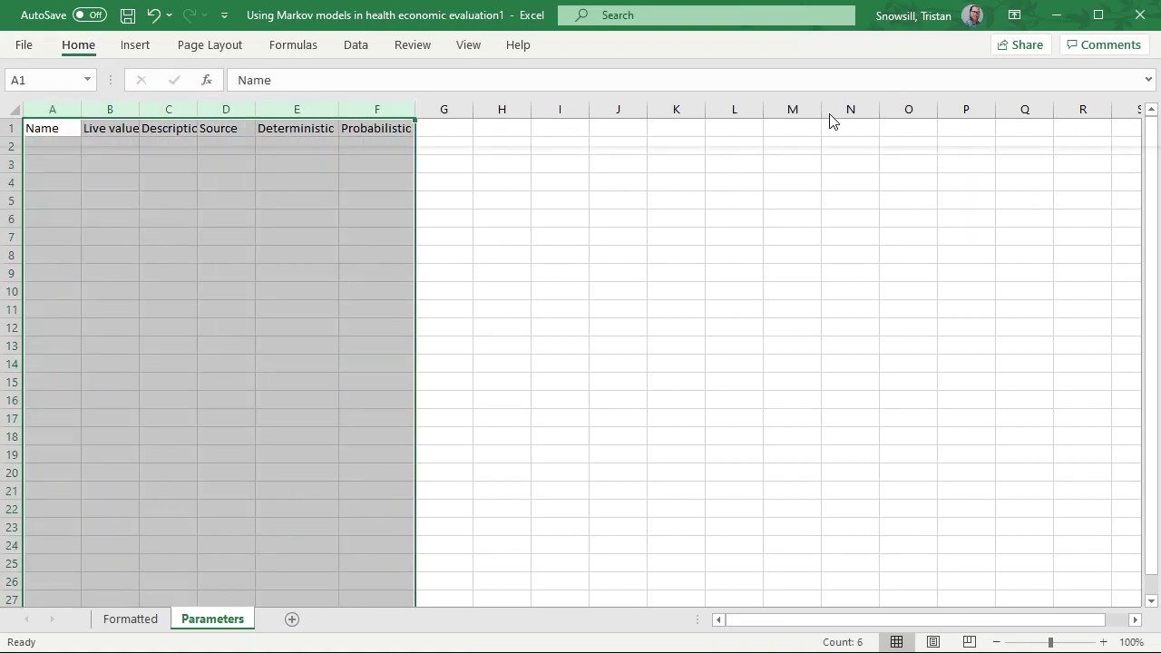
pyautogui.hotkey('alt', 'h')
pyautogui.press('o')
pyautogui.press('i')
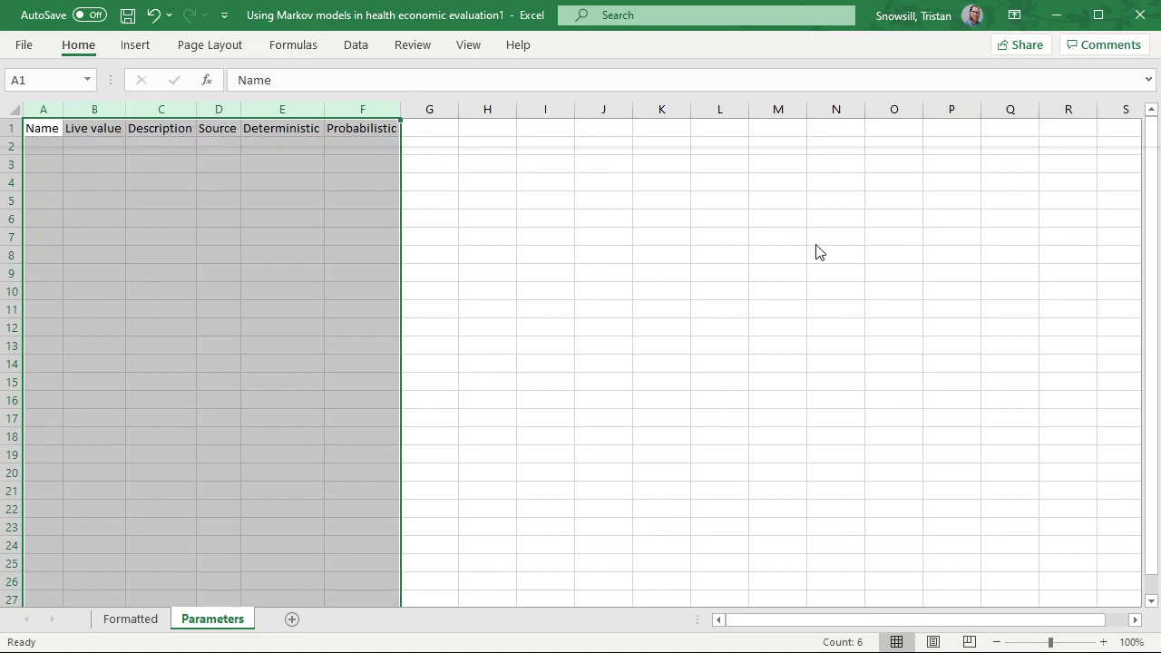
# Widen the Description and Source columns to one large equal width, and Name and Live value to a smaller equal width
pyautogui.click(207, 142)
pyautogui.moveTo(161, 109); pyautogui.dragTo(402, 109)
pyautogui.click(271, 176)
pyautogui.moveTo(58, 108); pyautogui.dragTo(152, 109)
pyautogui.click(104, 184)
pyautogui.click(78, 145)
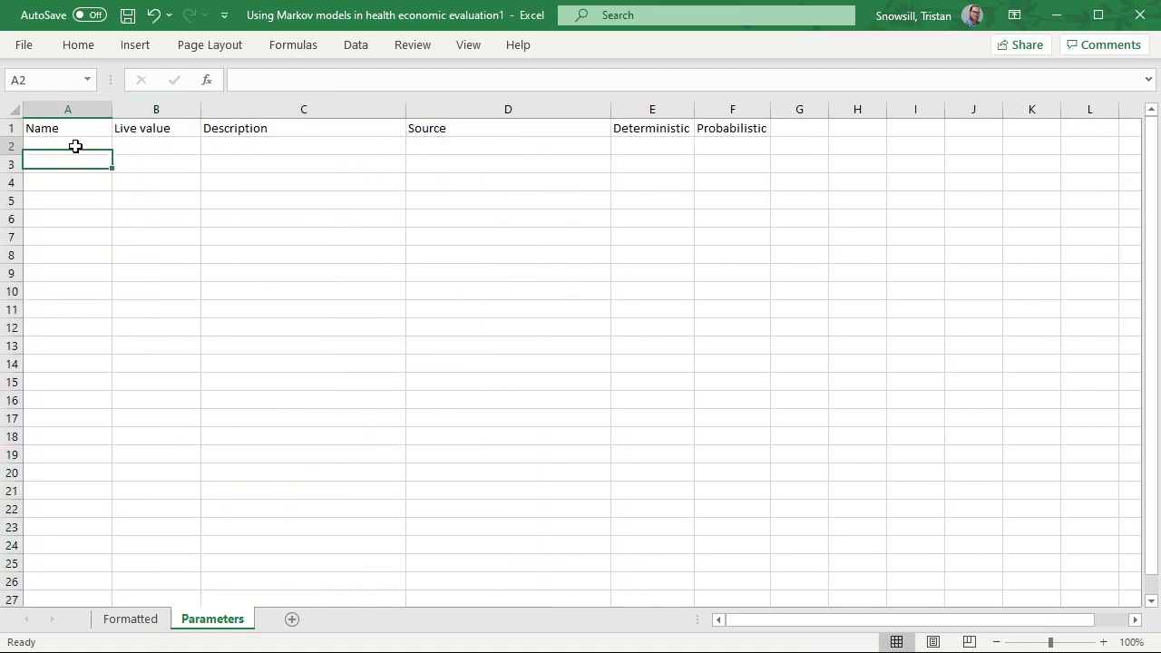
# Examine the Healthy and Diseased rows of the transition matrix on the Formatted sheet to identify the probabilities needed as parameters
pyautogui.click(136, 621)
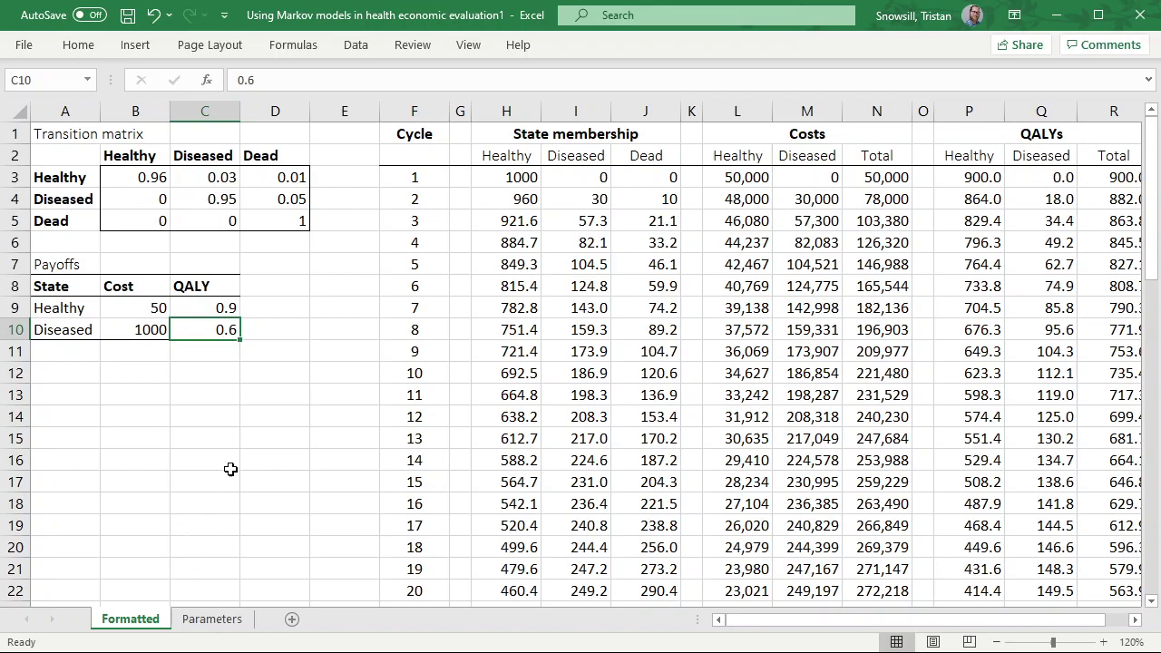
pyautogui.moveTo(211, 175); pyautogui.dragTo(285, 200)
pyautogui.click(207, 200)
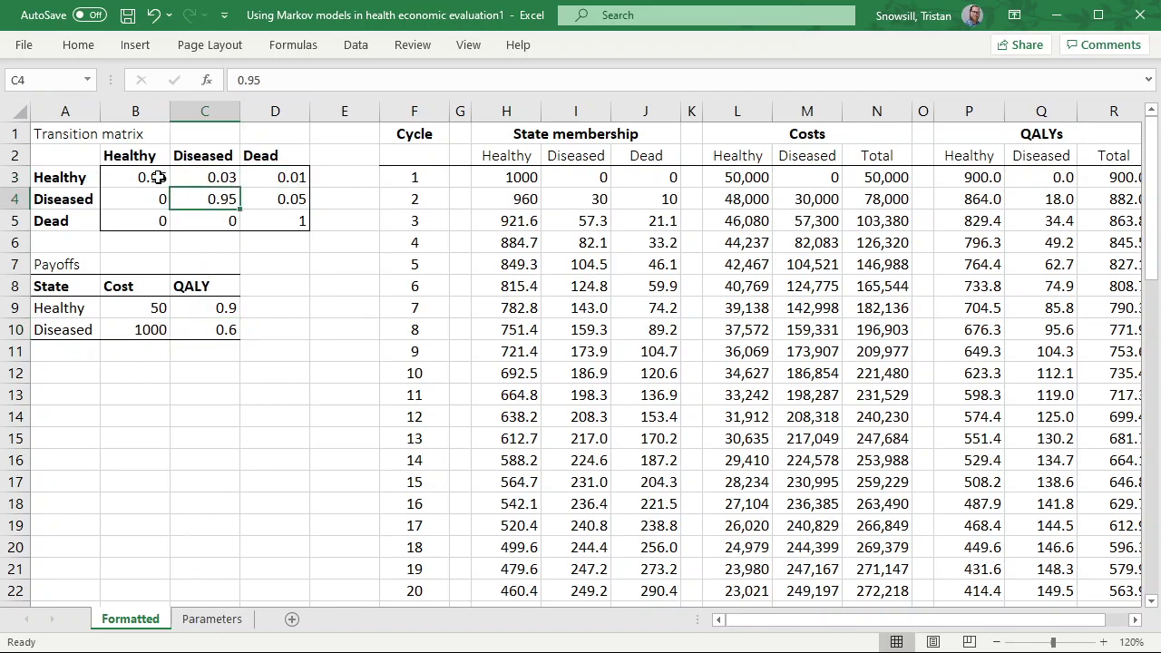
pyautogui.click(158, 177)
pyautogui.click(208, 198)
pyautogui.click(197, 177)
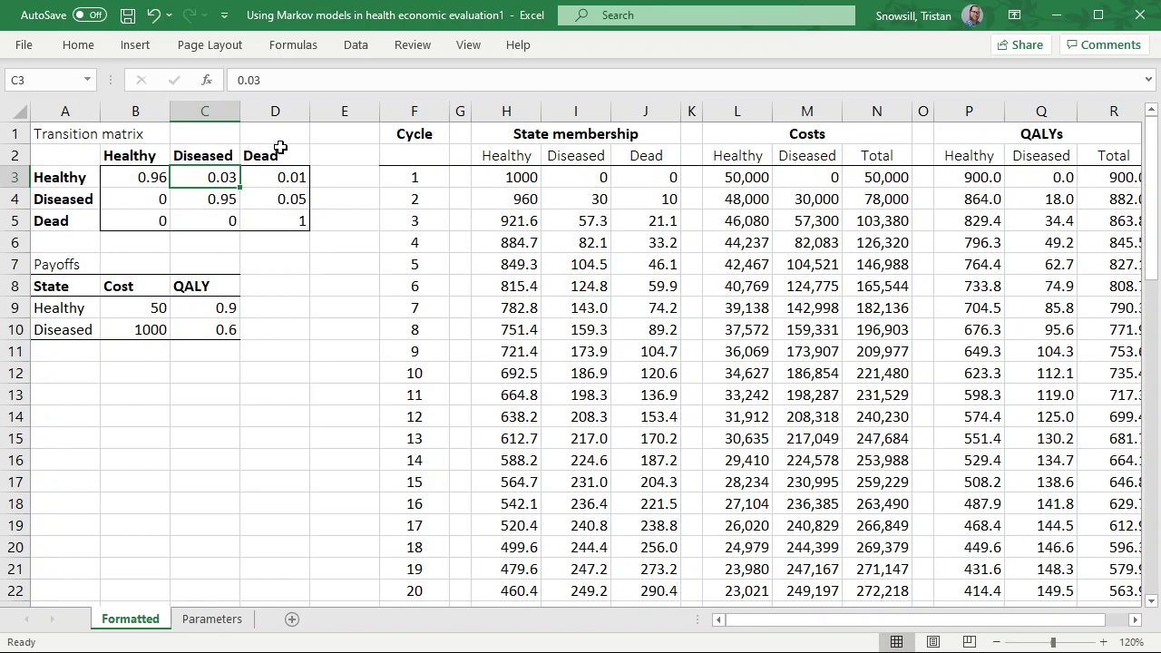
# On the Parameters sheet, enter the names p_healthy_diseased, p_healthy_dead and p_diseased_dead in cells A3 to A5
pyautogui.click(208, 619)
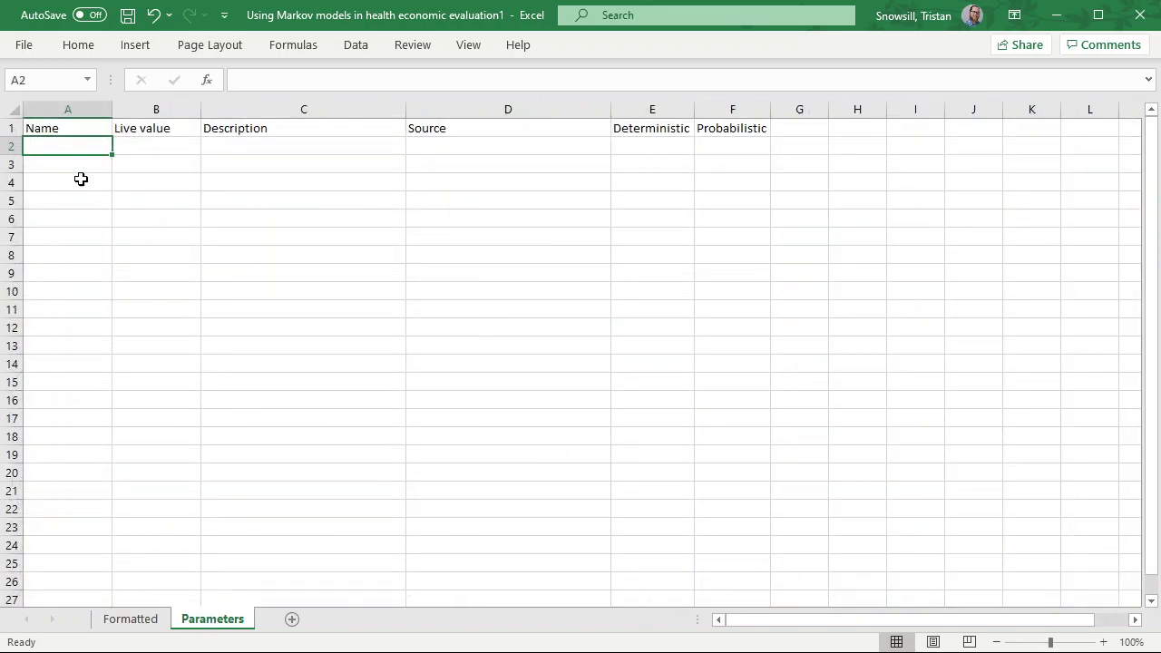
pyautogui.click(72, 169)
pyautogui.write('p_healthy_diseased')
pyautogui.press('Return')
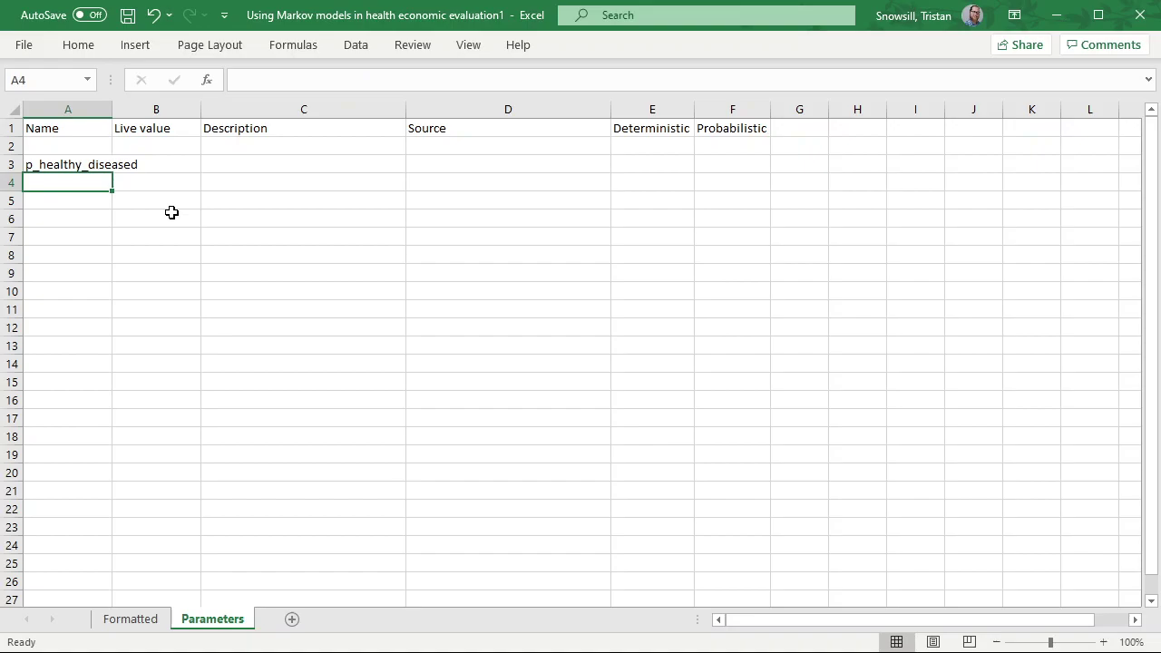
pyautogui.write('p_healthy_dead')
pyautogui.press('Return')
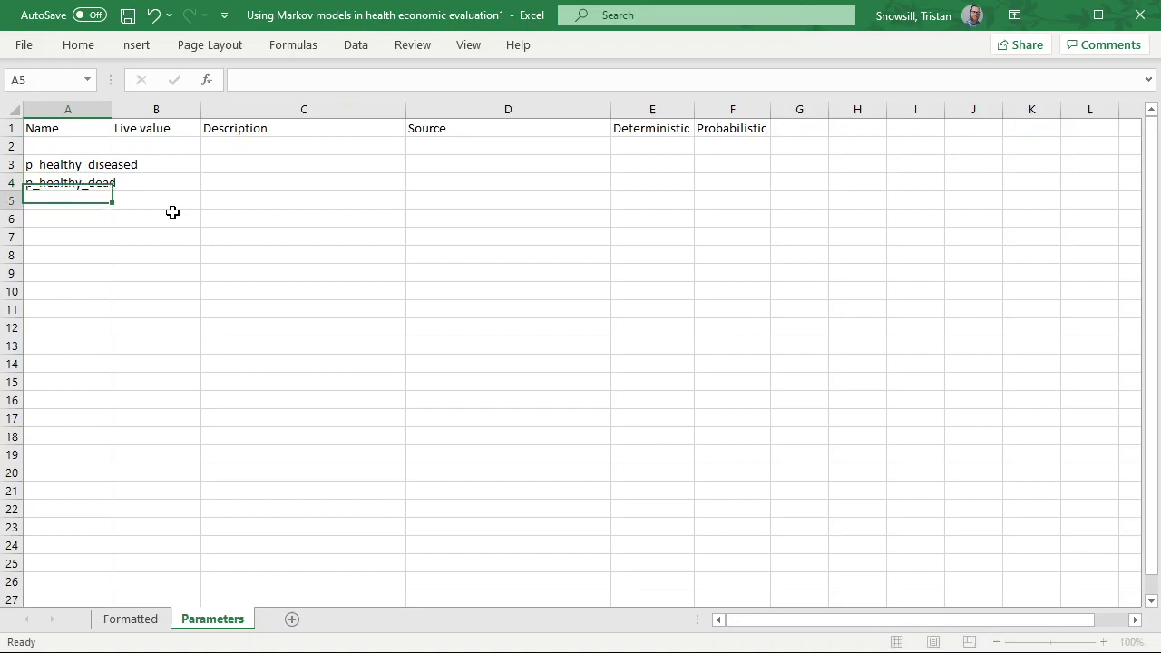
pyautogui.write('p_diseased_dead')
pyautogui.press('Tab')
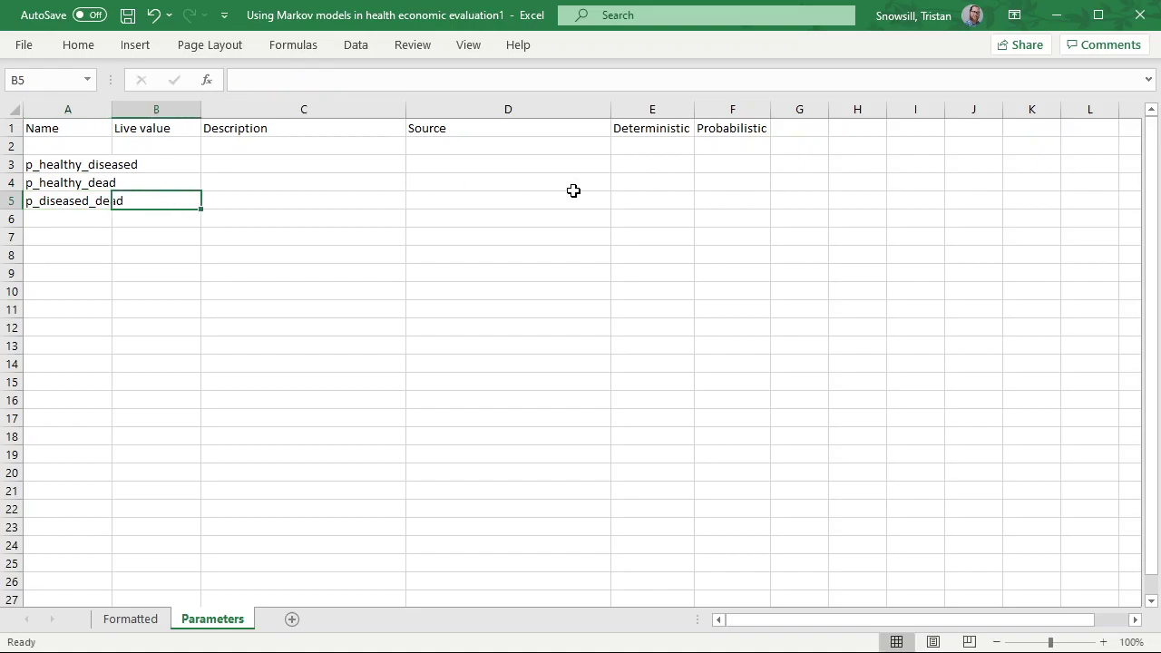
# Check the transition matrix on the Formatted sheet and enter its values 0.03, 0.01 and 0.05 as Deterministic values in Parameters E3 to E5
pyautogui.click(114, 626)
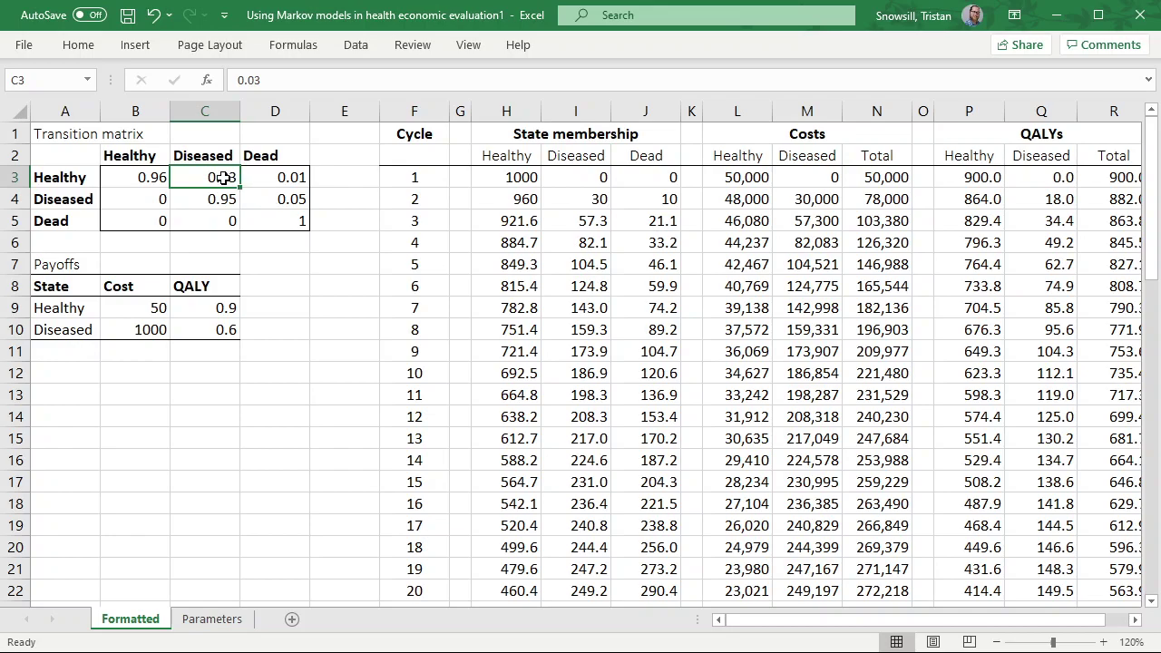
pyautogui.click(218, 620)
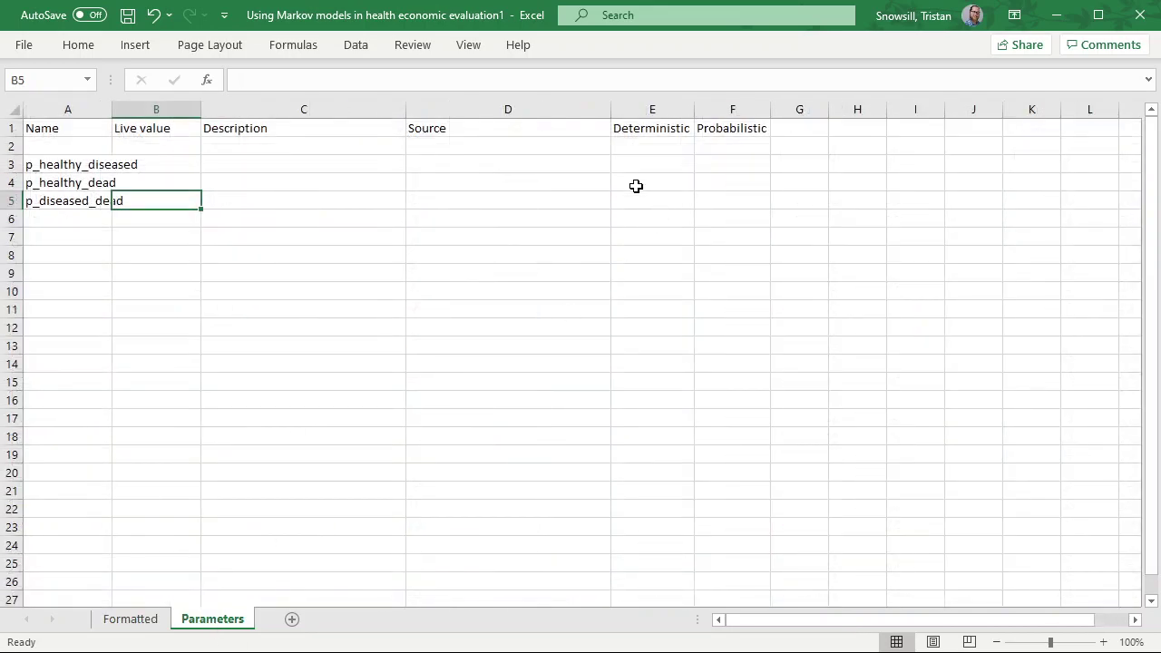
pyautogui.click(678, 164)
pyautogui.write('.03')
pyautogui.press('Return')
pyautogui.write('.01')
pyautogui.press('Return')
pyautogui.write('.05')
pyautogui.press('Return')
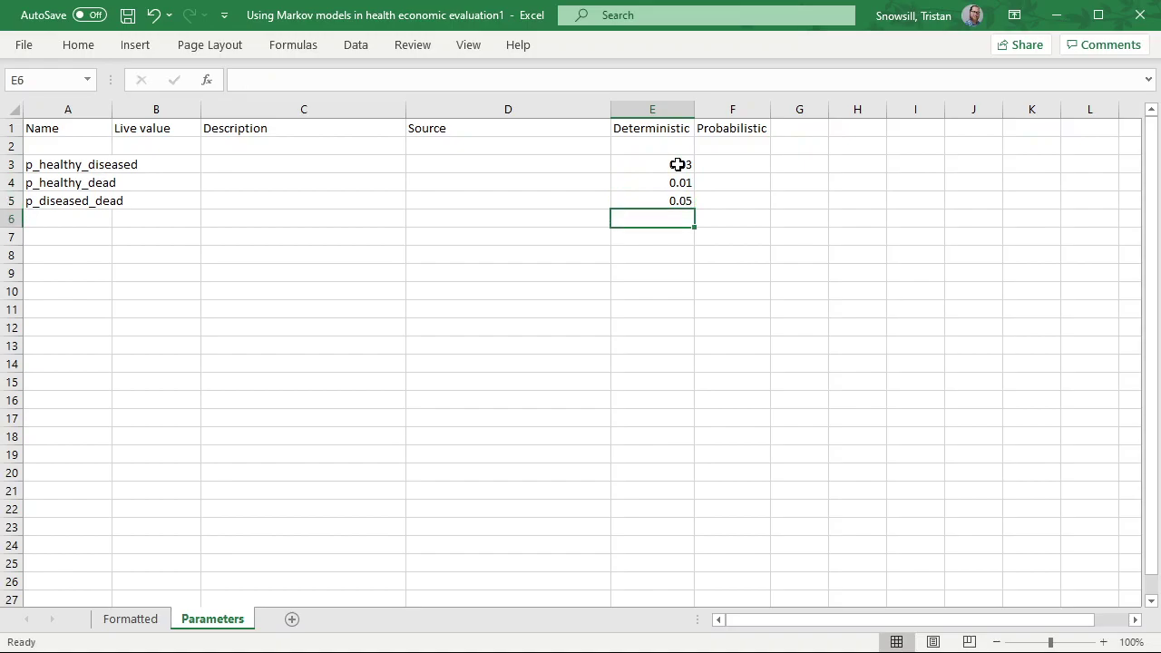
# Auto-fit the Name column and enter the description "Transition probability of healthy to diseased" for p_healthy_diseased in C3
pyautogui.doubleClick(112, 109)
pyautogui.click(320, 164)
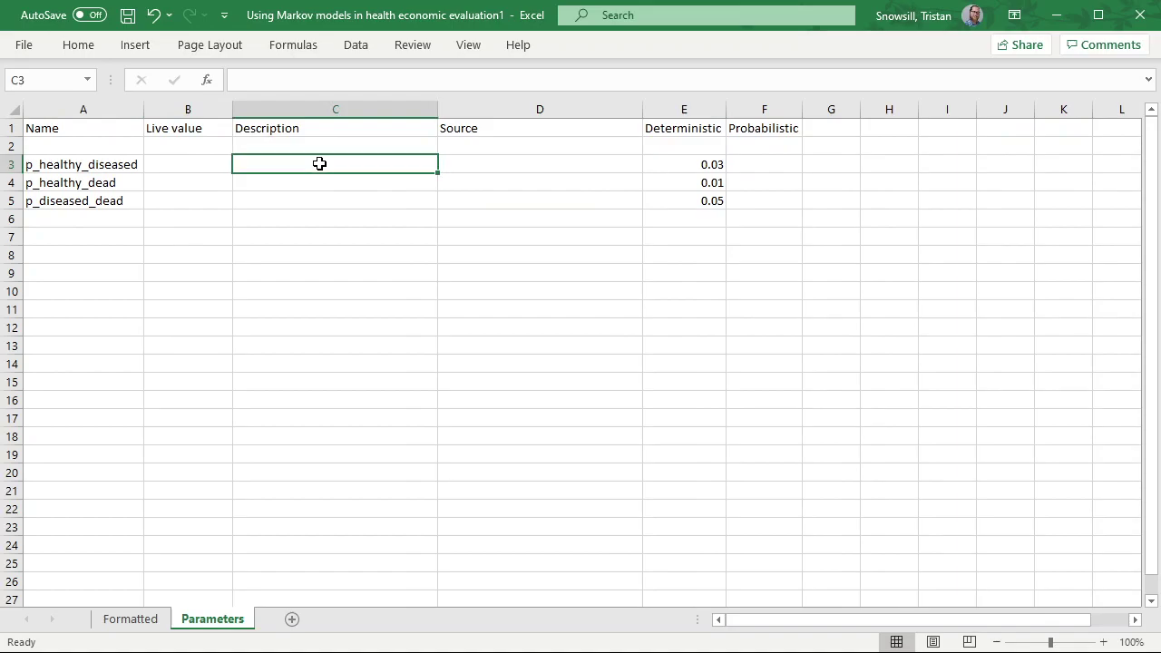
pyautogui.write('Transition probability of')
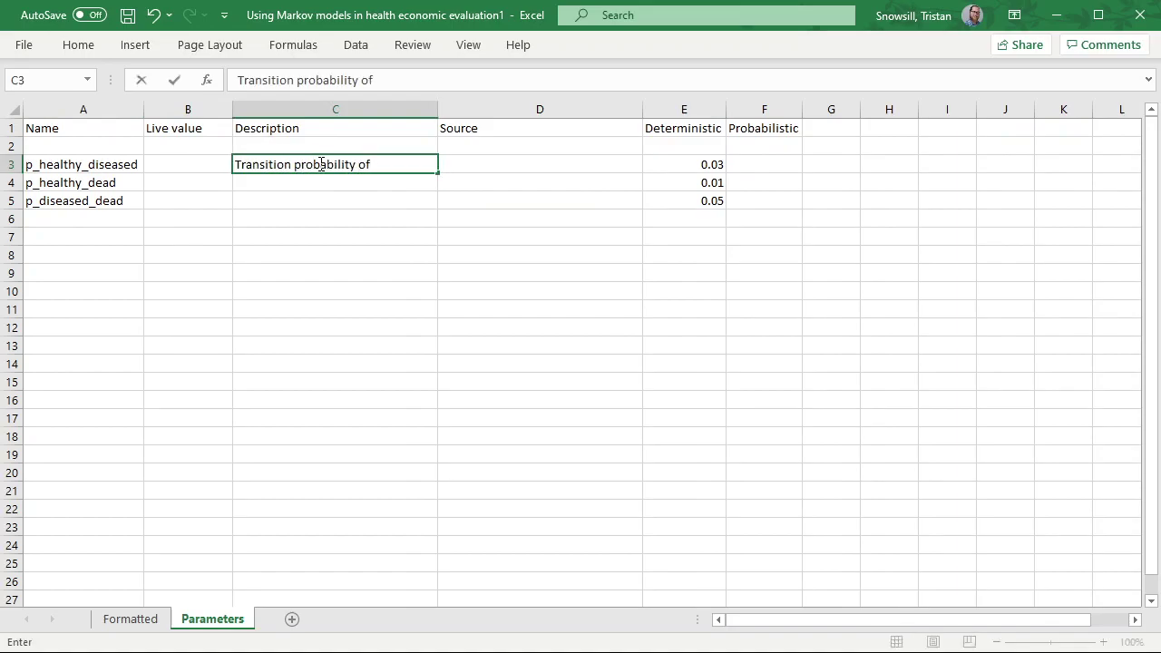
pyautogui.write(' healthy to diseased')
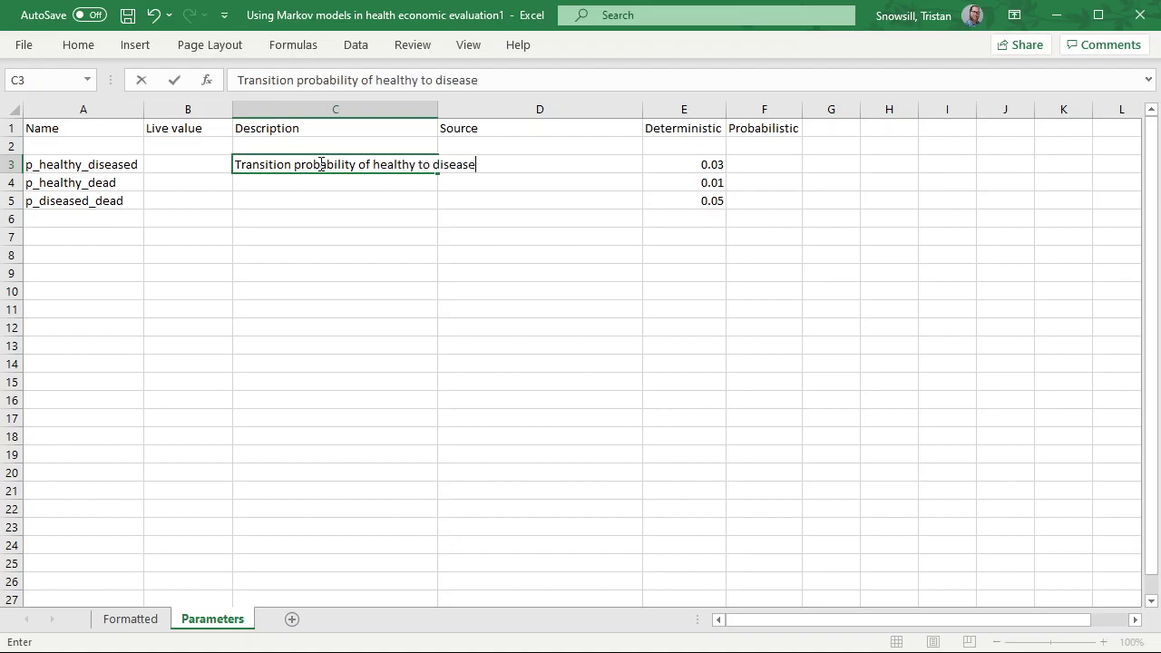
pyautogui.press('Return')
pyautogui.click(784, 166)
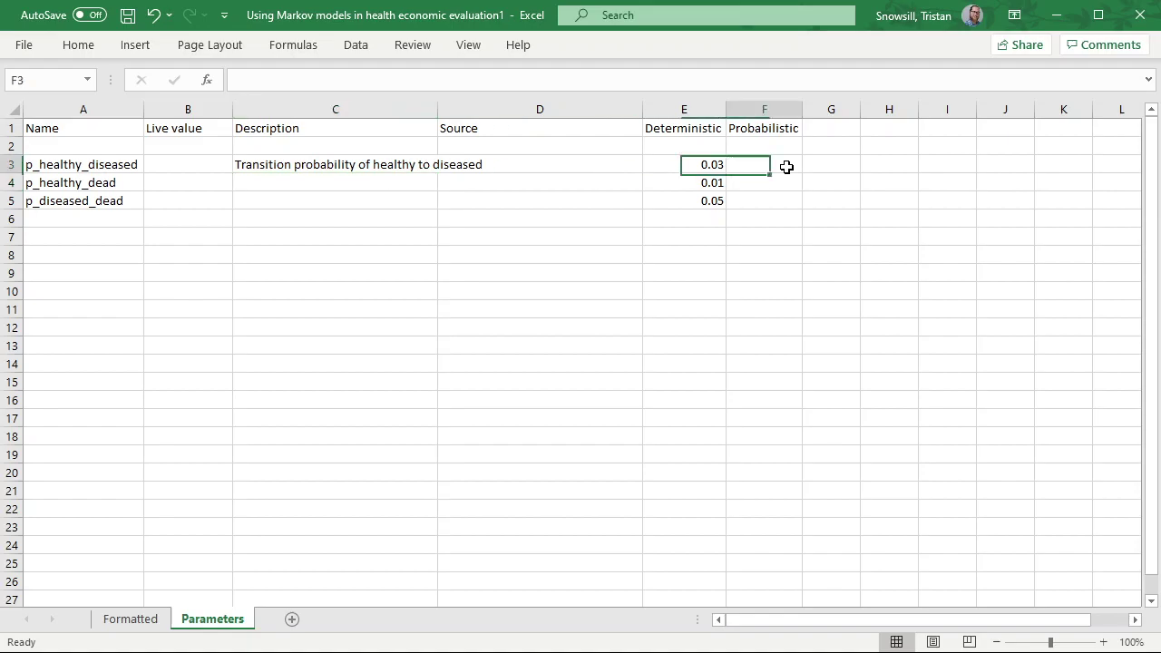
pyautogui.click(133, 238)
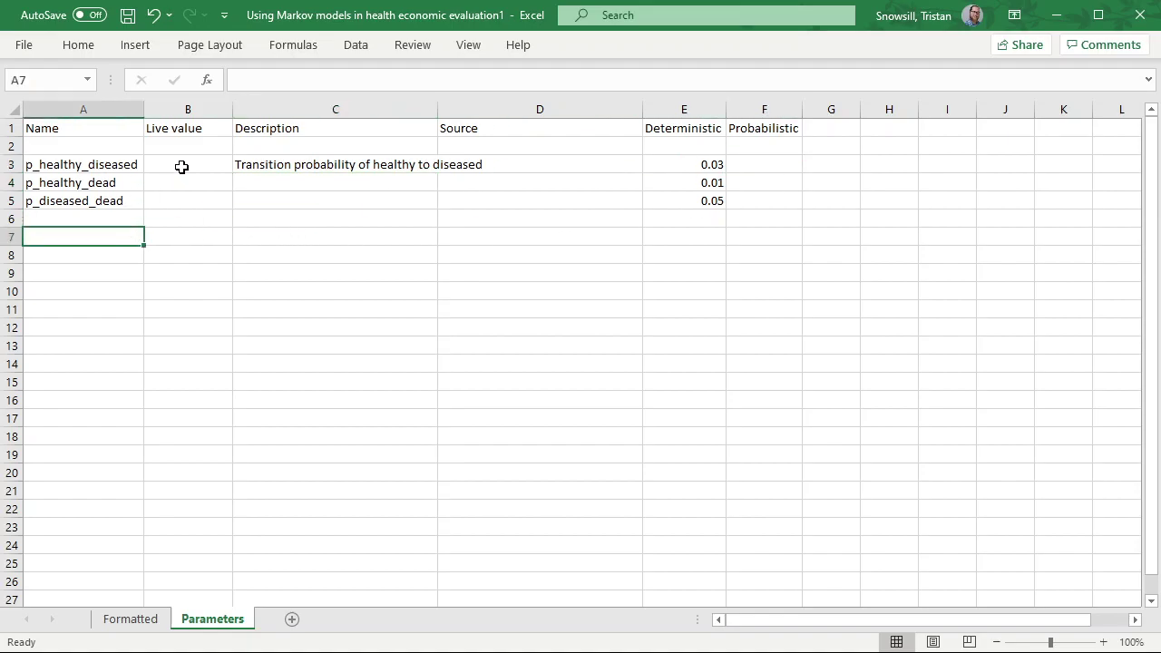
pyautogui.click(774, 159)
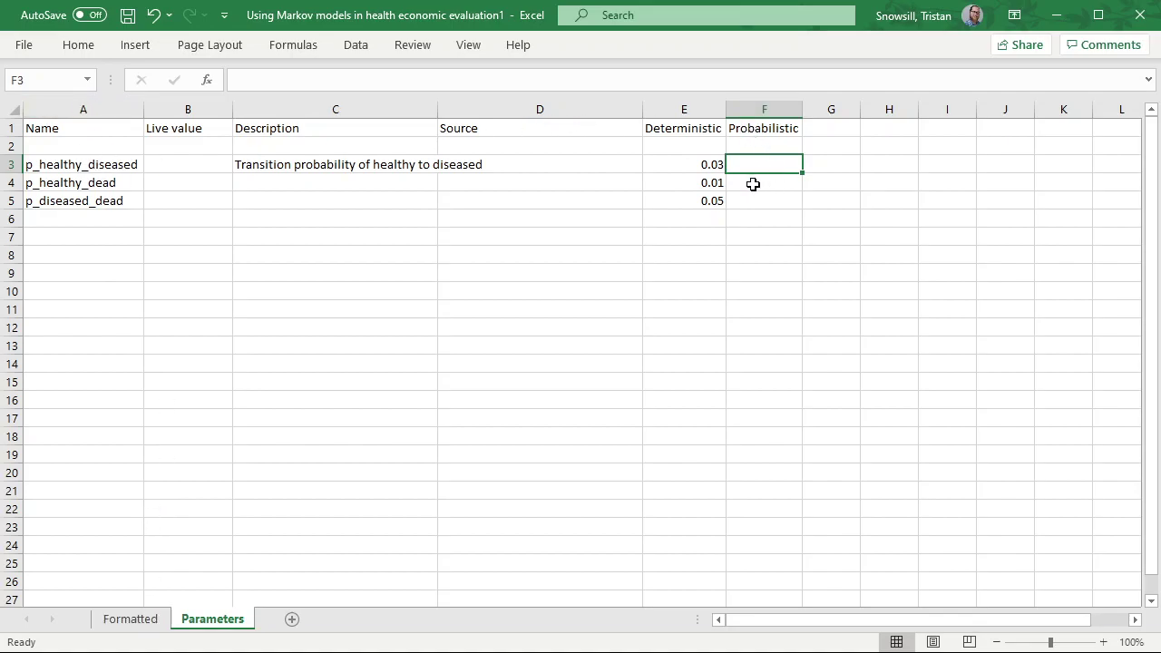
# Enter the formula =BETA.INV(RAND(),3,97) as the Probabilistic value for p_healthy_diseased in F3
pyautogui.write('=BETA')
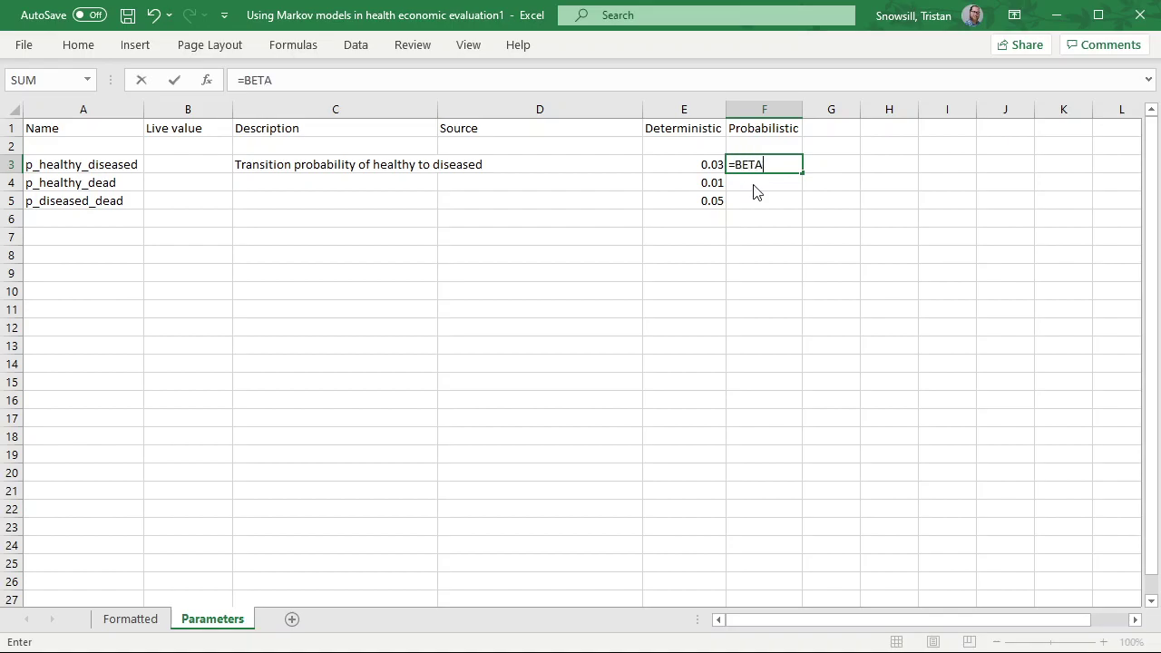
pyautogui.write('.INV(RAND(),3,')
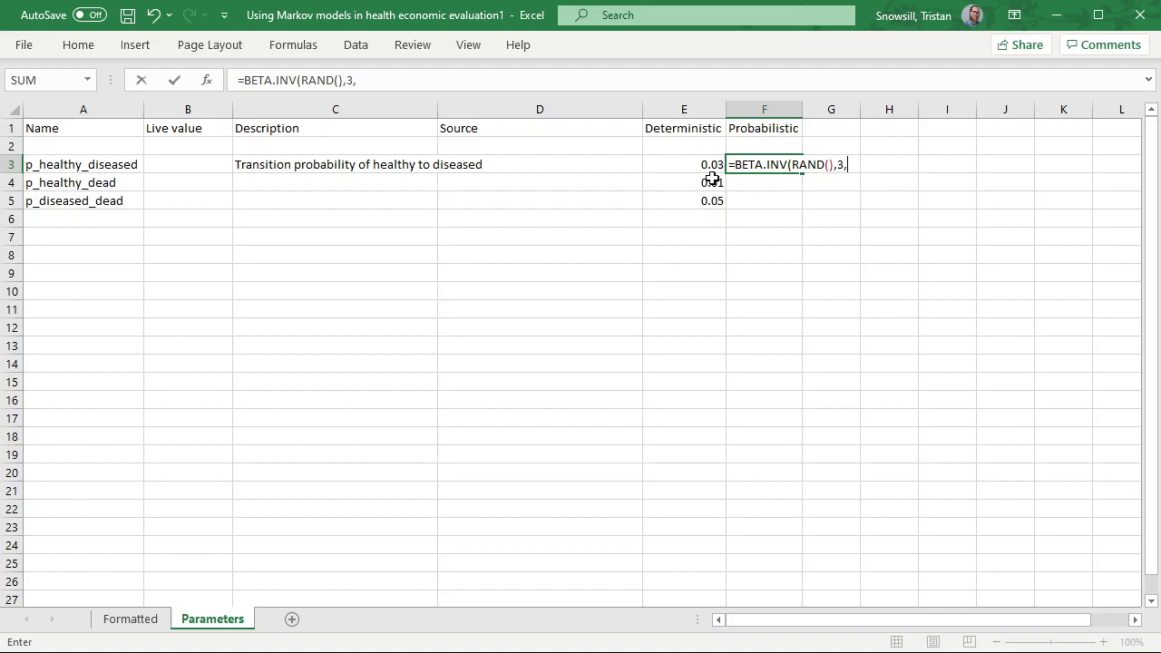
pyautogui.write('97')
pyautogui.press('Return')
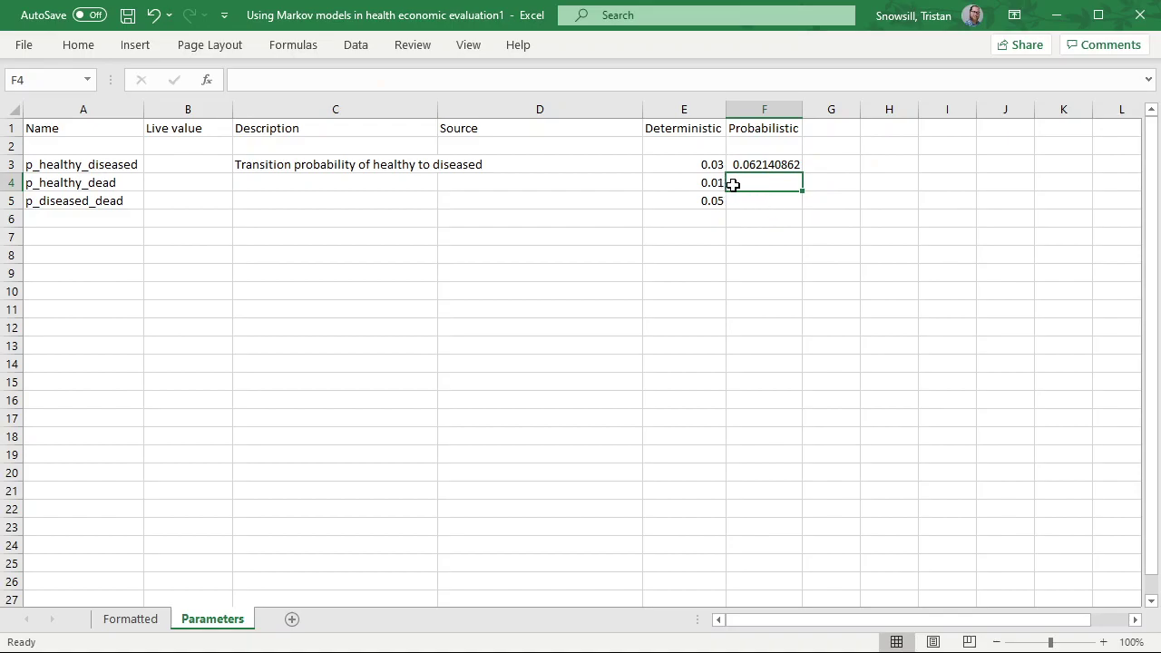
# Enter =BETA.INV(RAND(),1,99) in F4 and =BETA.INV(RAND(),5,95) in F5 as the remaining Probabilistic values
pyautogui.write('=beta.inv')
pyautogui.press('Tab')
pyautogui.write('RAND(),1,99')
pyautogui.press('Return')
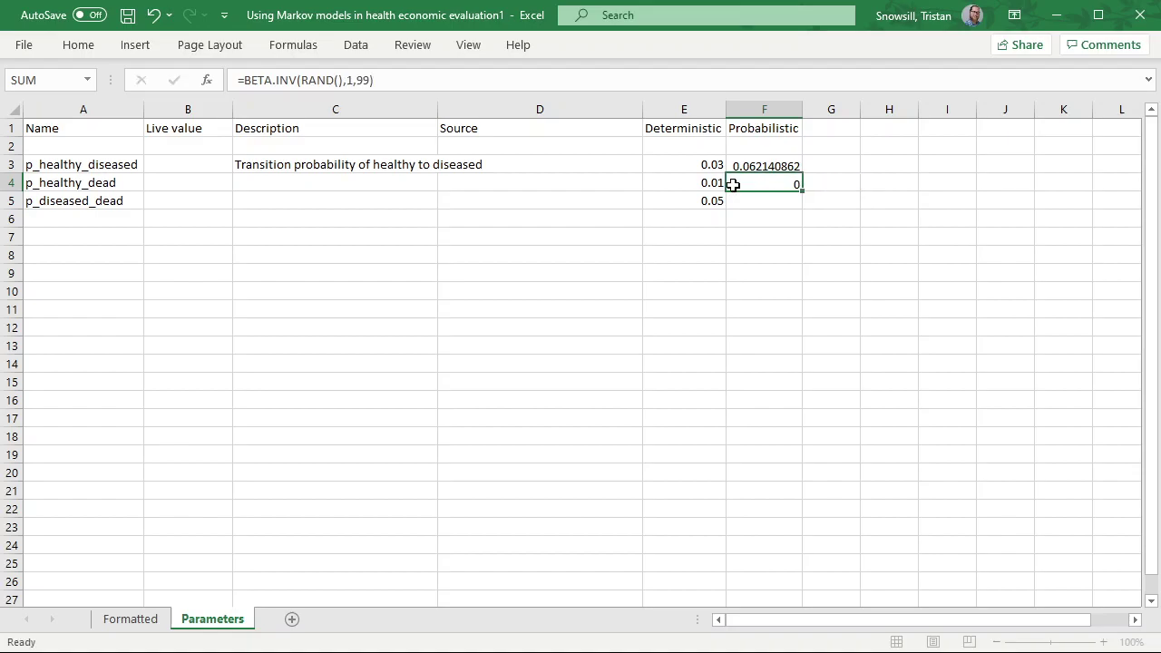
pyautogui.write('=BETA.INV(rand')
pyautogui.press('Tab')
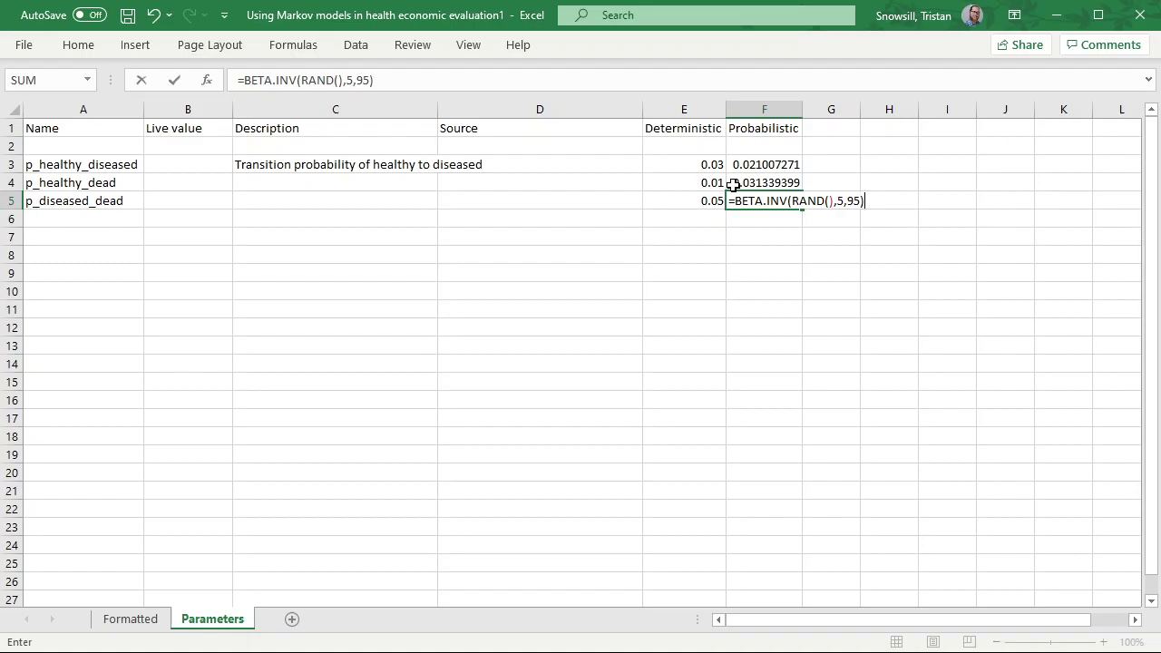
pyautogui.press('Return')
pyautogui.press('Up')
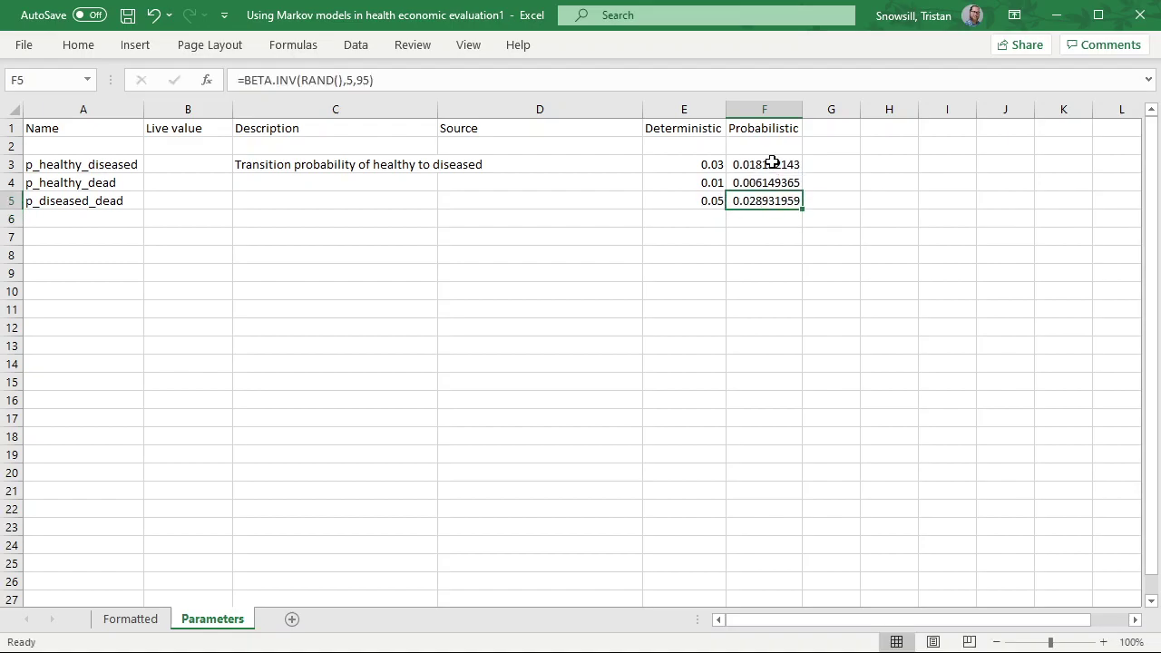
pyautogui.moveTo(771, 162); pyautogui.dragTo(760, 202)
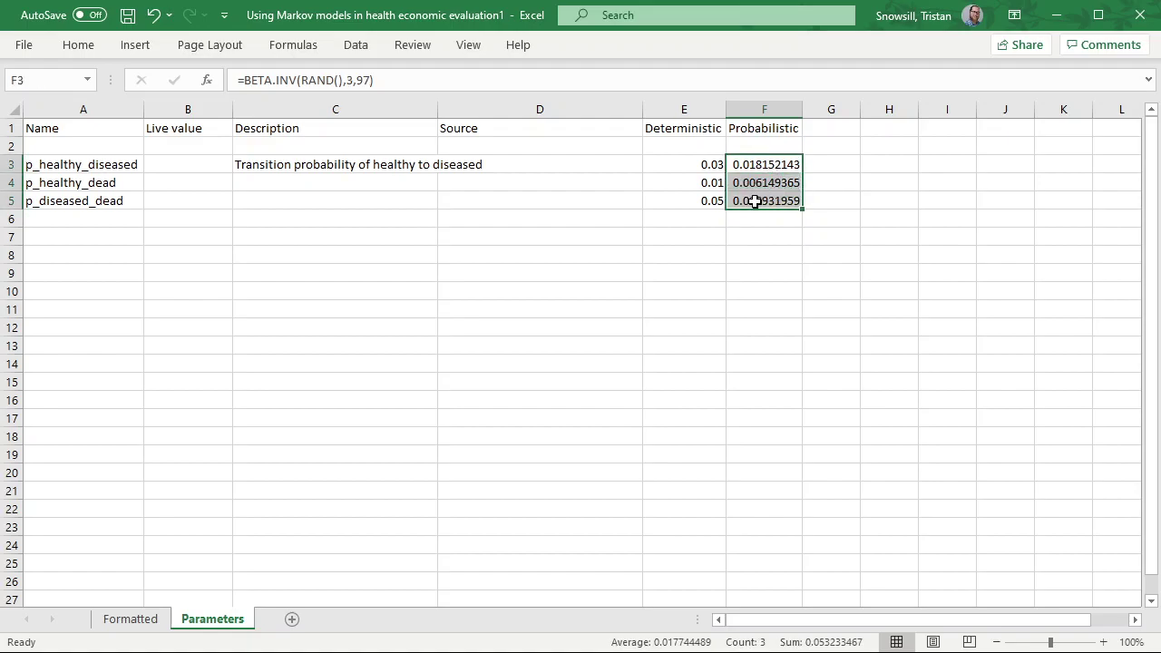
pyautogui.click(761, 202)
pyautogui.click(713, 163)
pyautogui.click(713, 181)
pyautogui.click(713, 198)
# Try a wider beta distribution for p_healthy_diseased by changing the F3 formula to =BETA.INV(RAND(),0.3,9.7)
pyautogui.click(760, 163)
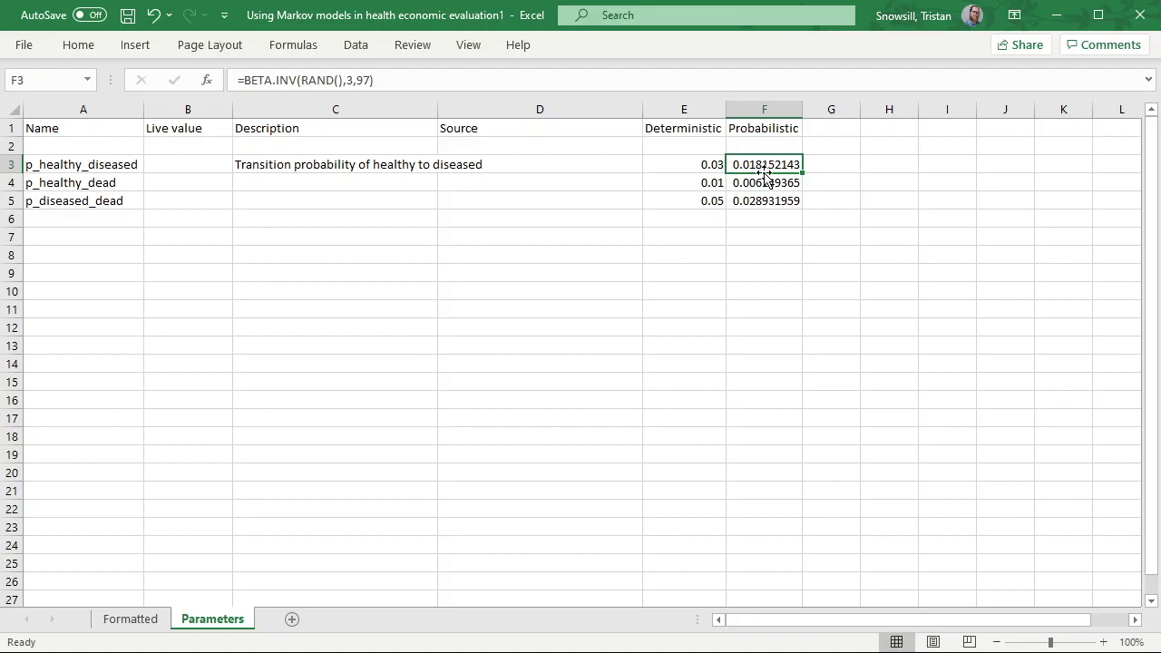
pyautogui.click(347, 82)
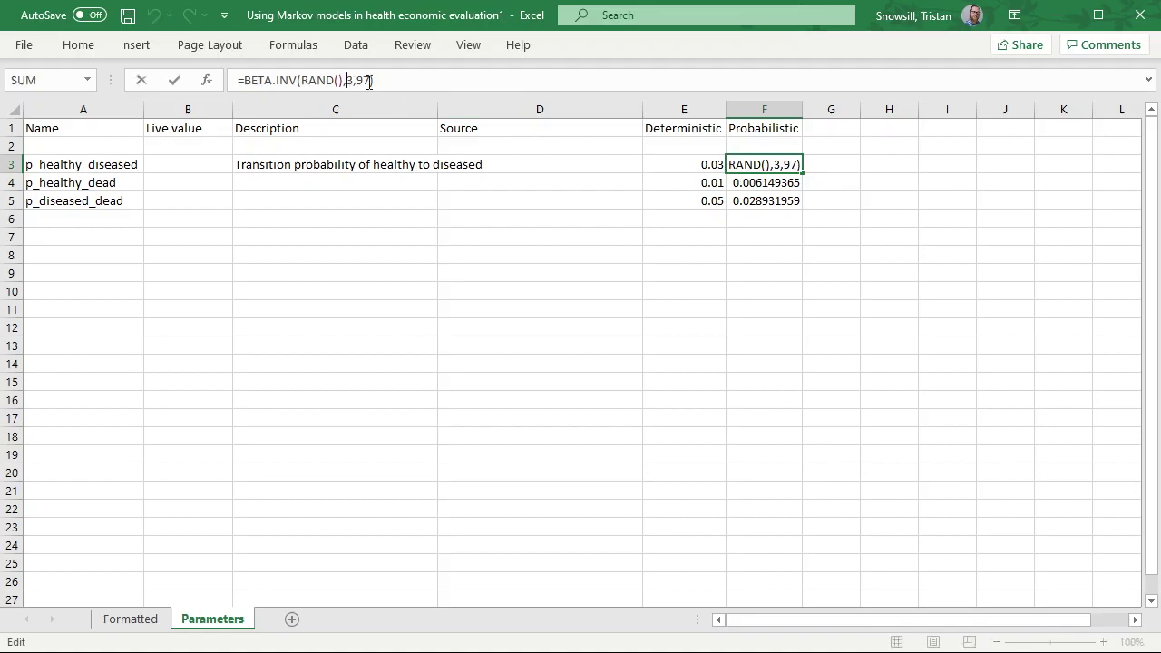
pyautogui.write('0.')
pyautogui.click(375, 82)
pyautogui.write('.')
pyautogui.hotkey('ctrl', 'Return')
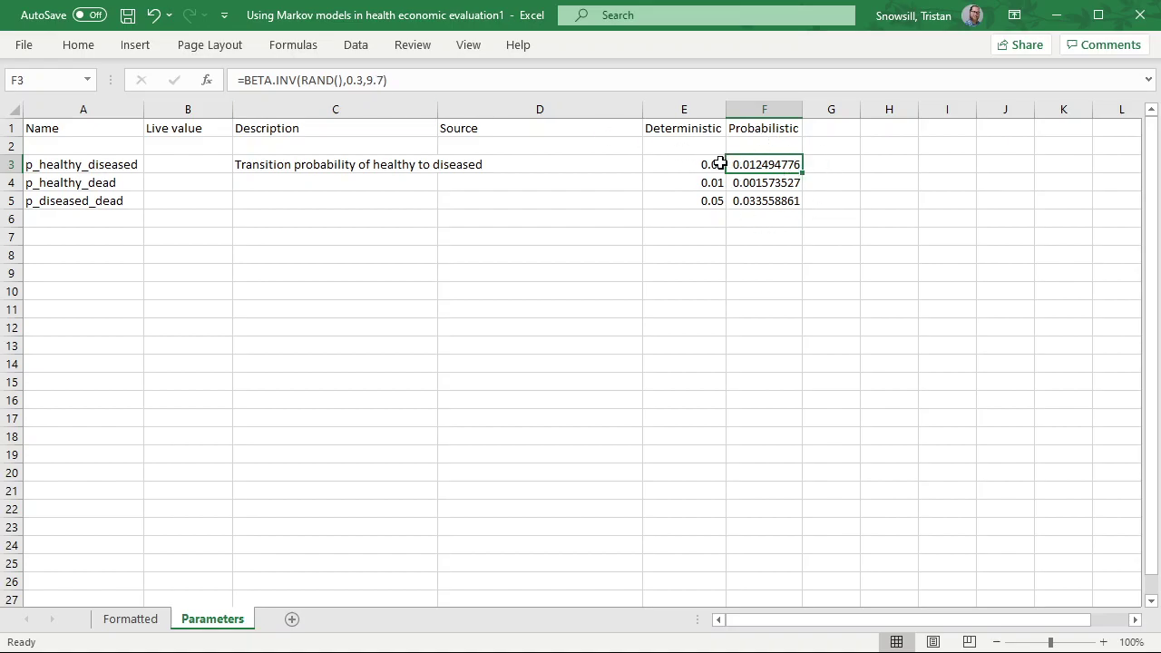
# Restore the beta parameters in the F3 formula to 3 and 97
pyautogui.click(358, 81)
pyautogui.press('BackSpace')
pyautogui.press('BackSpace')
pyautogui.press('Right')
pyautogui.press('Delete')
pyautogui.press('Return')
# Format the Probabilistic values in F3:F5 as numbers with three decimal places
pyautogui.click(754, 201)
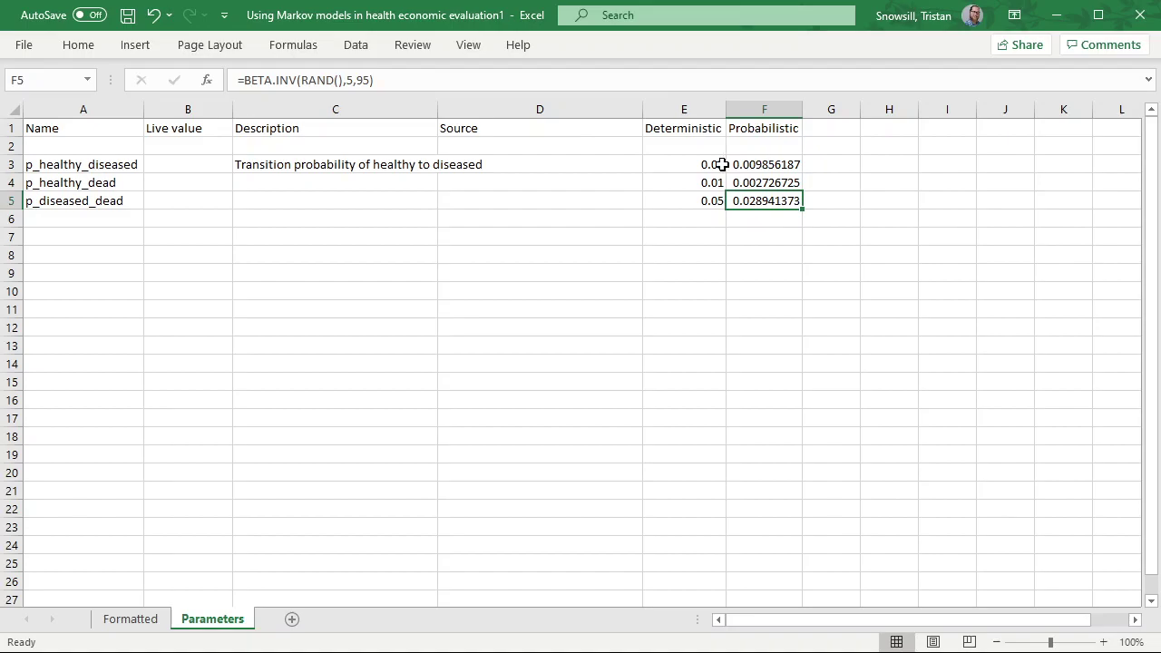
pyautogui.hotkey('shift', 'Up')
pyautogui.hotkey('shift', 'Up')
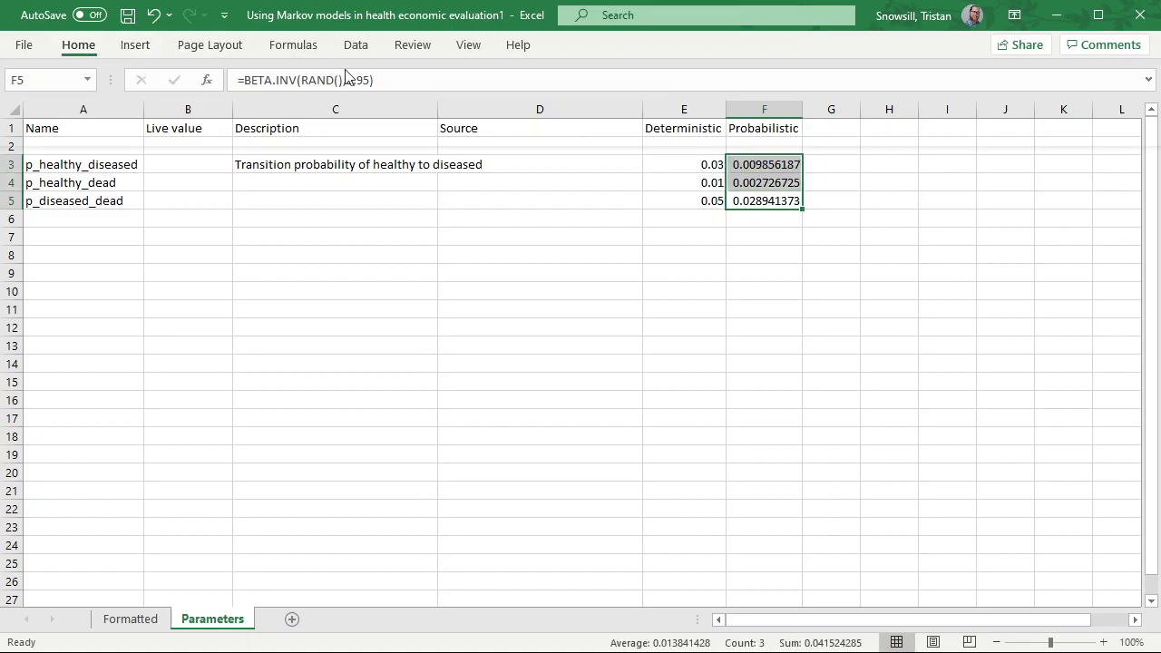
pyautogui.hotkey('ctrl', 'shift', '1')
pyautogui.hotkey('alt', 'h')
pyautogui.press('0')
pyautogui.click(711, 233)
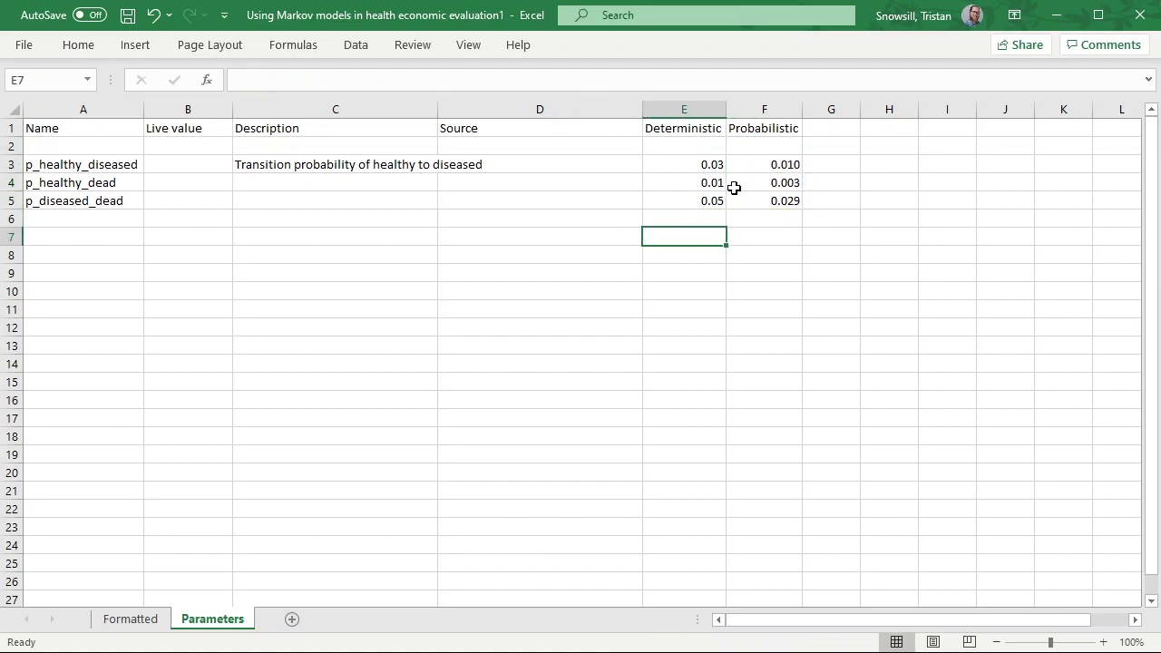
# Enter the formula =IF(PSA,F3,E3) as the Live value for p_healthy_diseased in B3
pyautogui.click(176, 166)
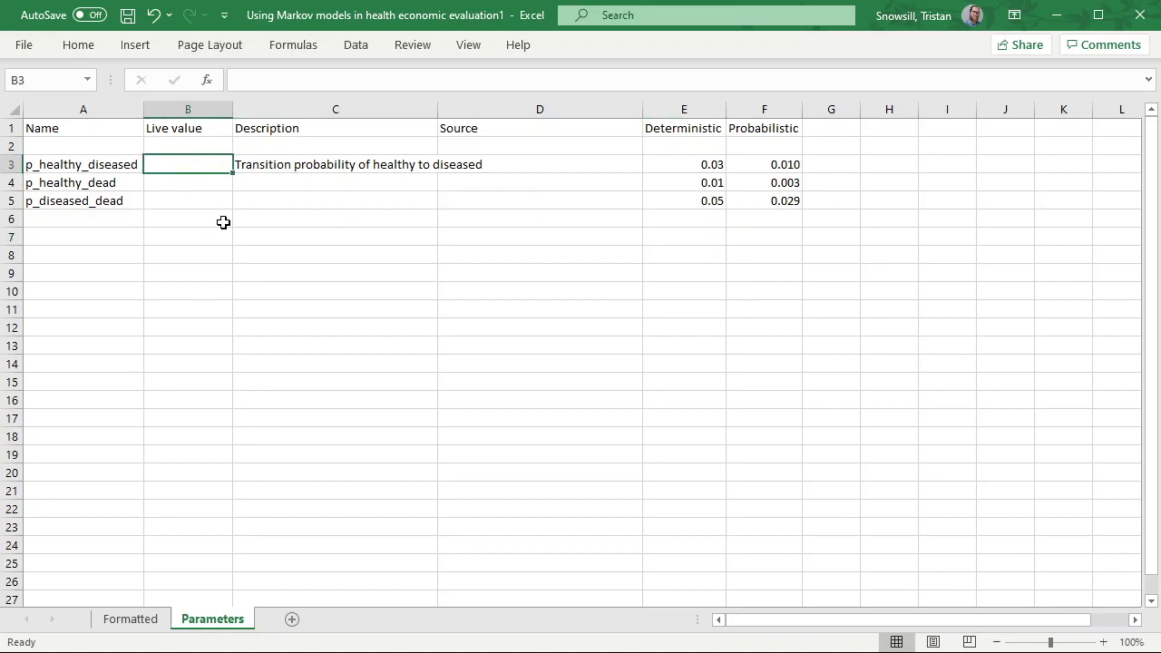
pyautogui.write('=IF(')
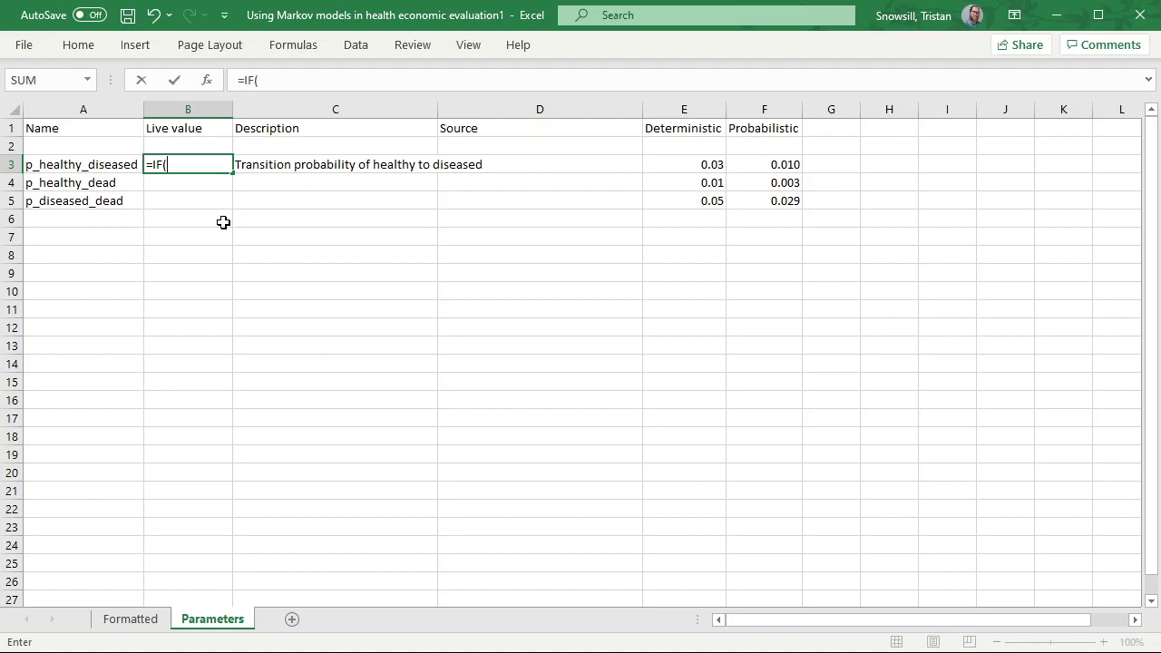
pyautogui.write('PSA,')
pyautogui.click(789, 161)
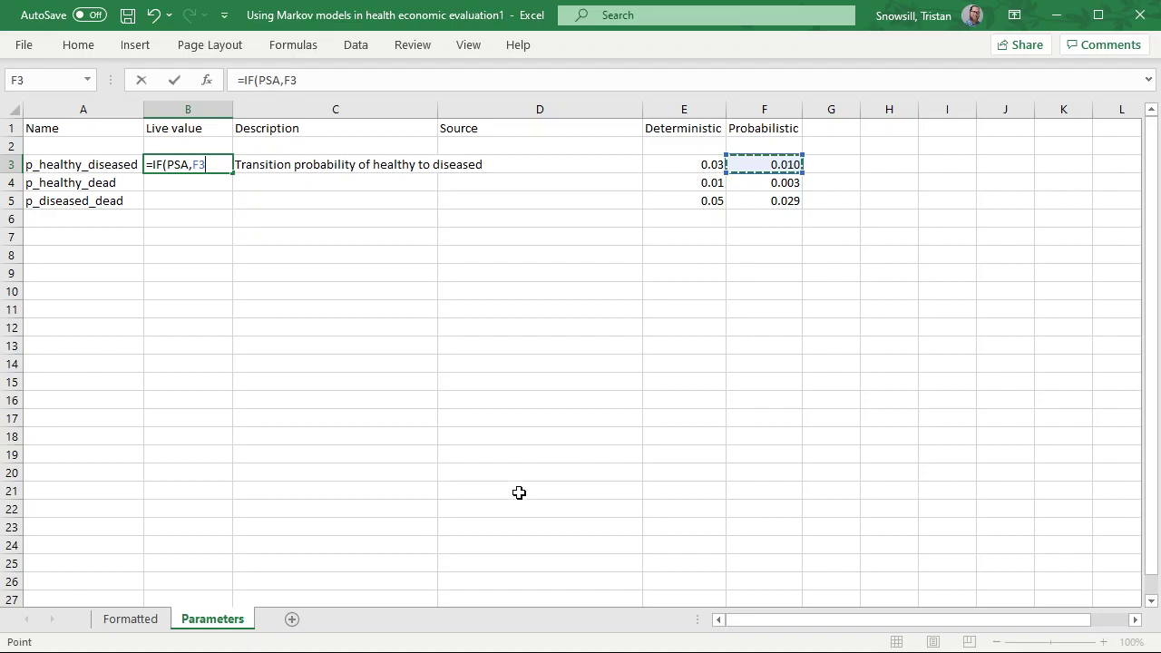
pyautogui.write(',')
pyautogui.click(705, 167)
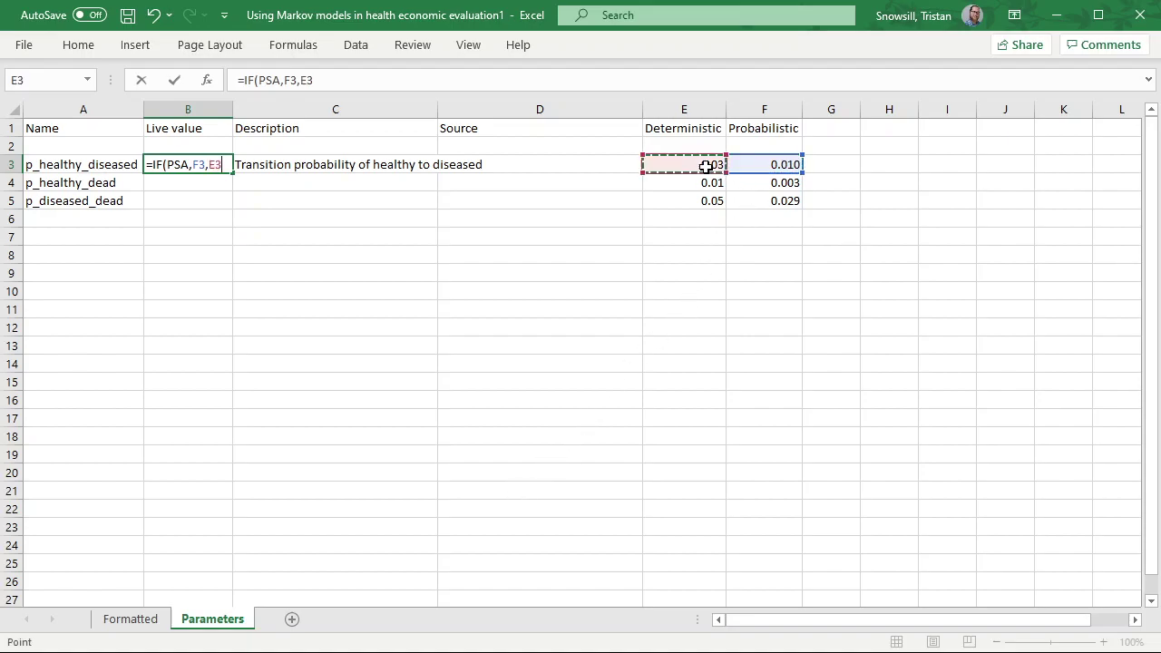
pyautogui.press('Return')
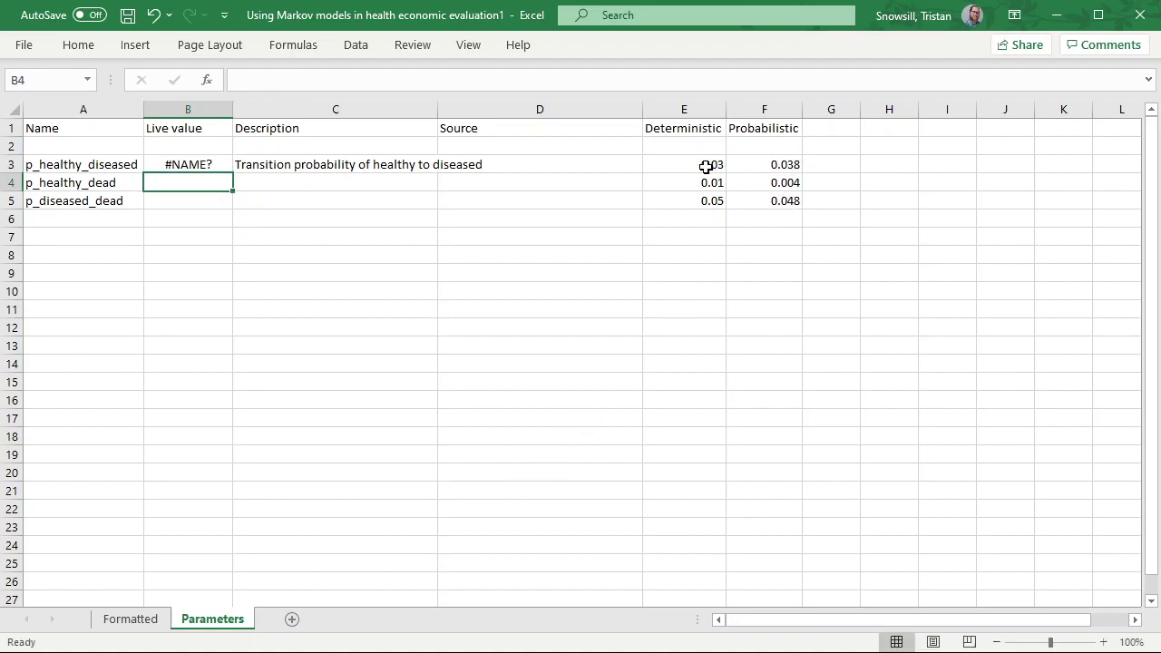
pyautogui.press('Up')
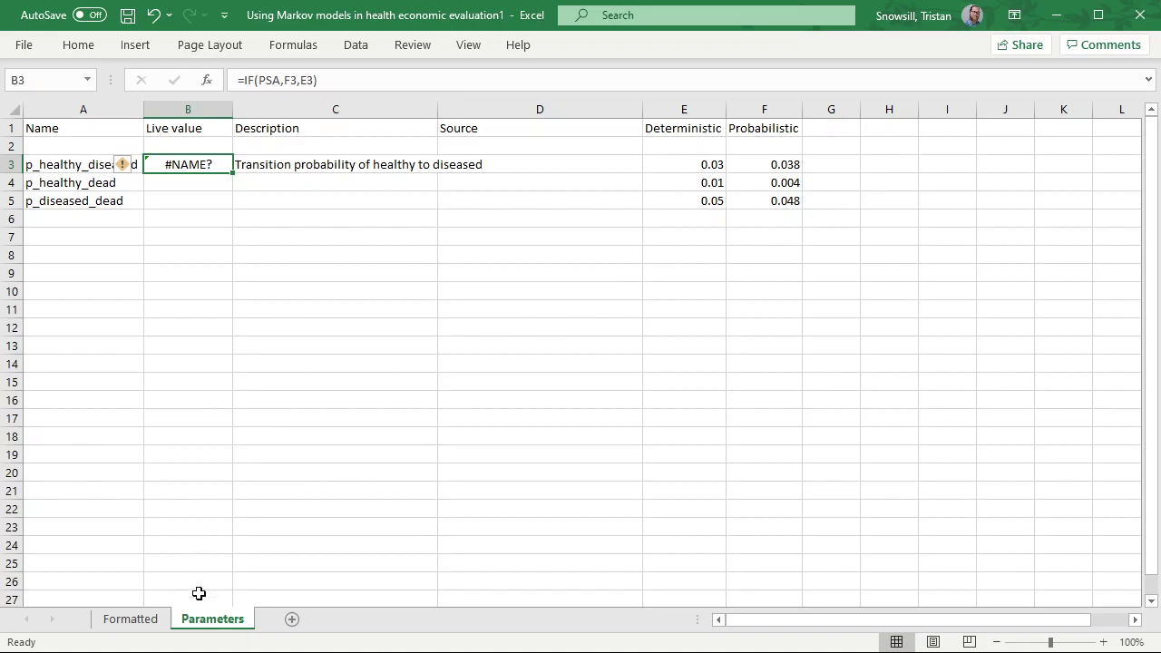
# Add a new worksheet after Parameters and name it Control
pyautogui.click(292, 620)
pyautogui.doubleClick(284, 619)
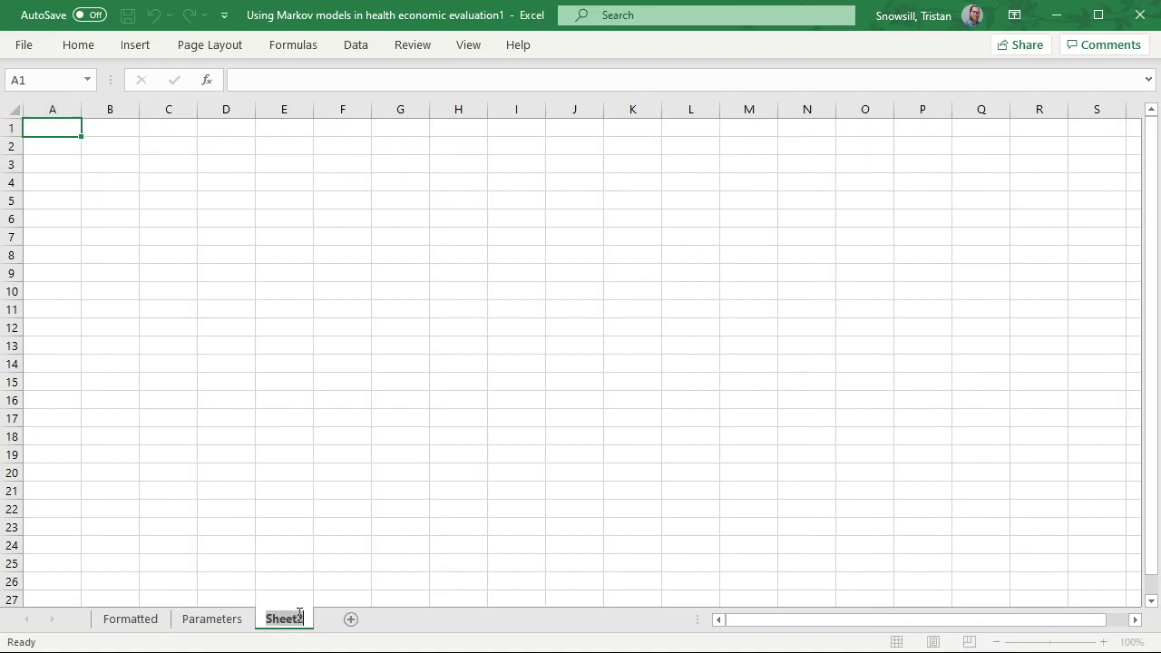
pyautogui.write('Control')
pyautogui.press('Return')
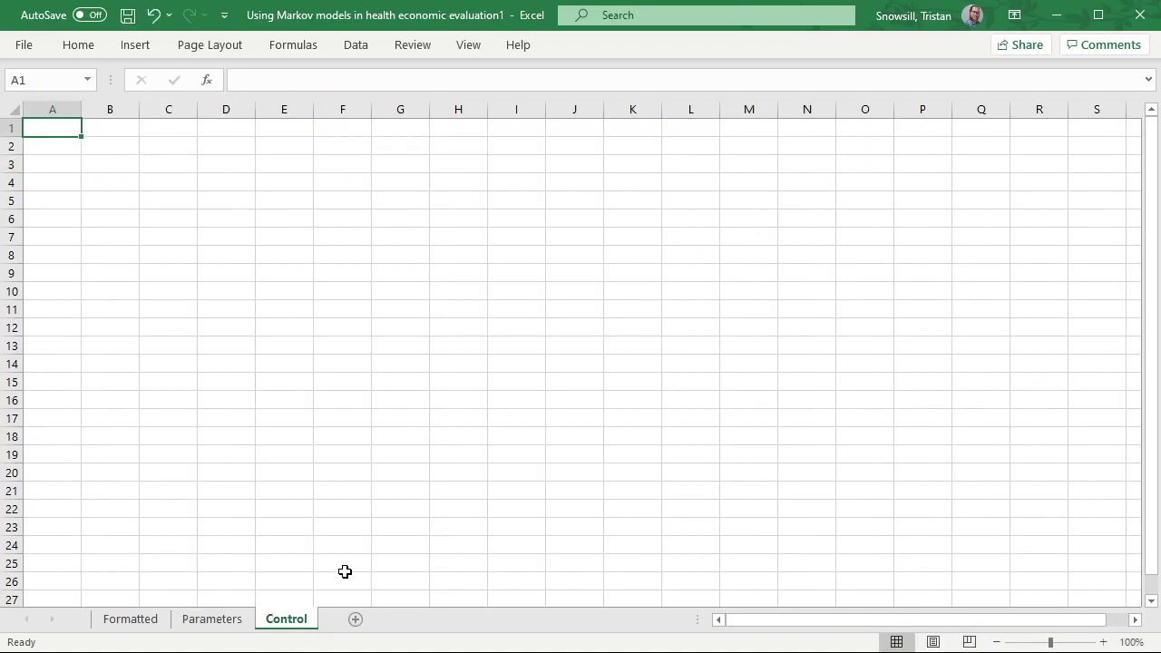
# On the Control sheet, enter the label PSA in A3 and the value 0 in B3
pyautogui.click(45, 159)
pyautogui.write('PSA')
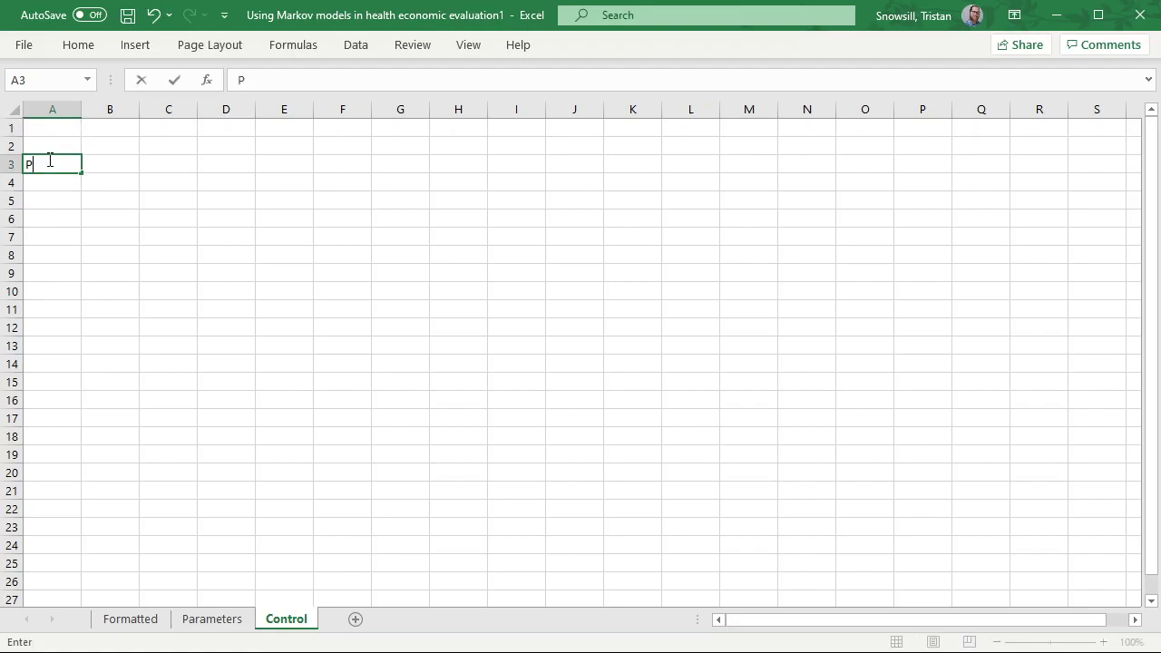
pyautogui.press('Tab')
pyautogui.write('0')
pyautogui.press('Return')
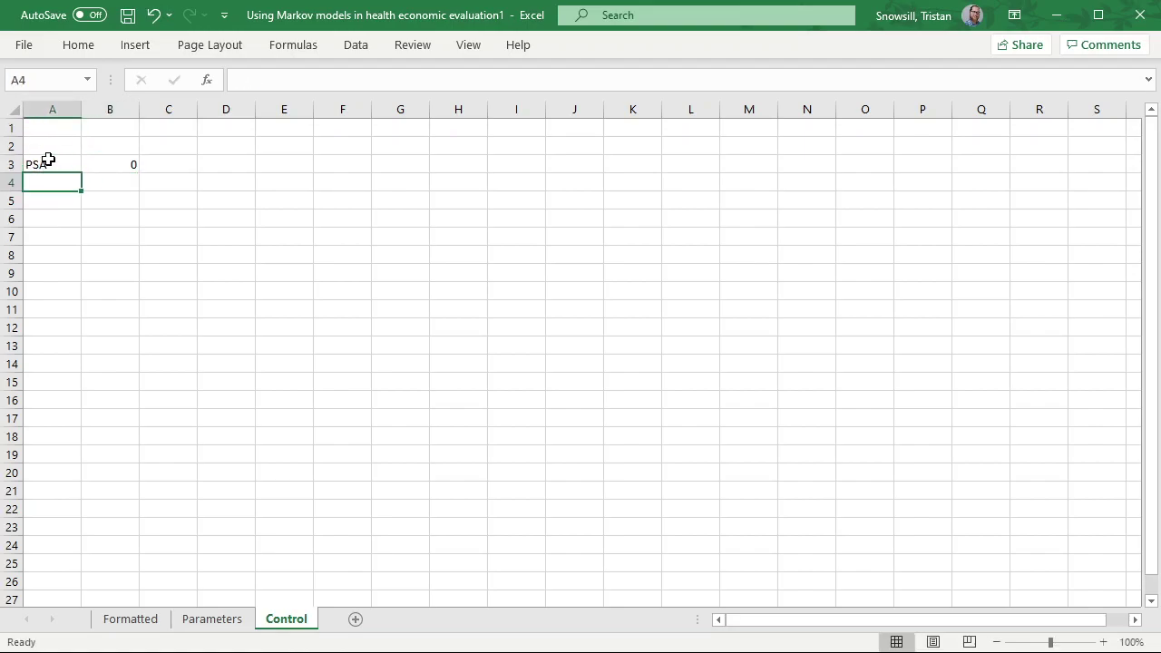
# Define the name PSA for cell B3 on the Control sheet
pyautogui.click(117, 168)
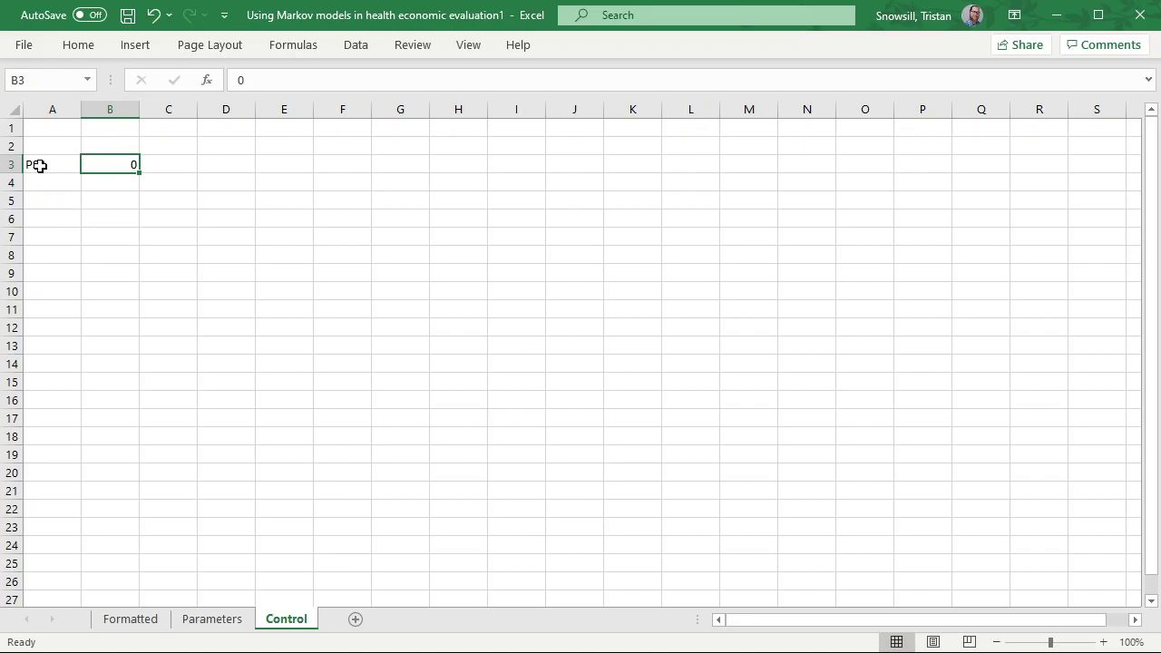
pyautogui.moveTo(62, 164); pyautogui.dragTo(103, 163)
pyautogui.click(108, 165)
pyautogui.click(60, 159)
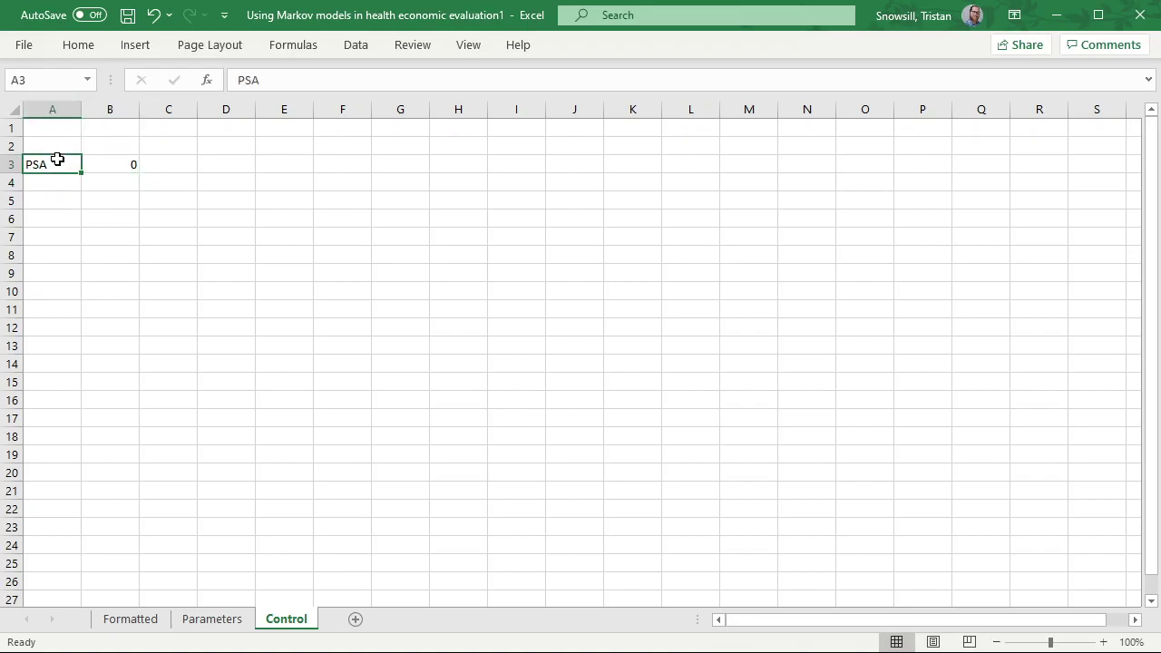
pyautogui.click(117, 165)
pyautogui.click(50, 83)
pyautogui.write('PS')
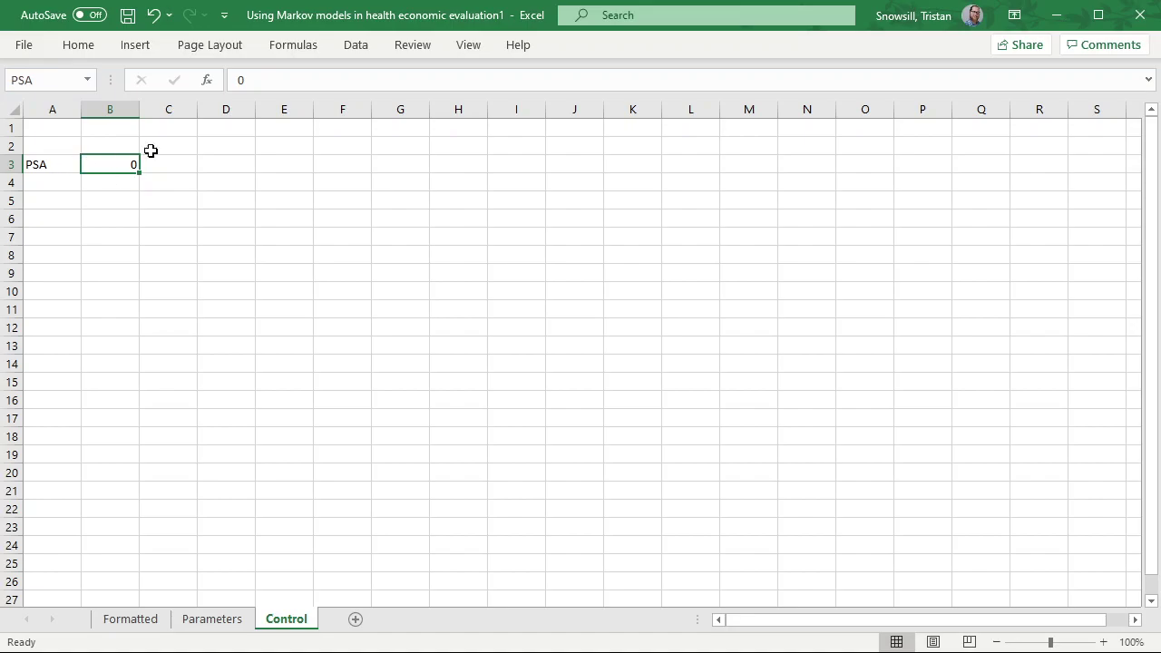
# On the Parameters sheet, fill the Live value formula from B3 down to B5
pyautogui.click(227, 622)
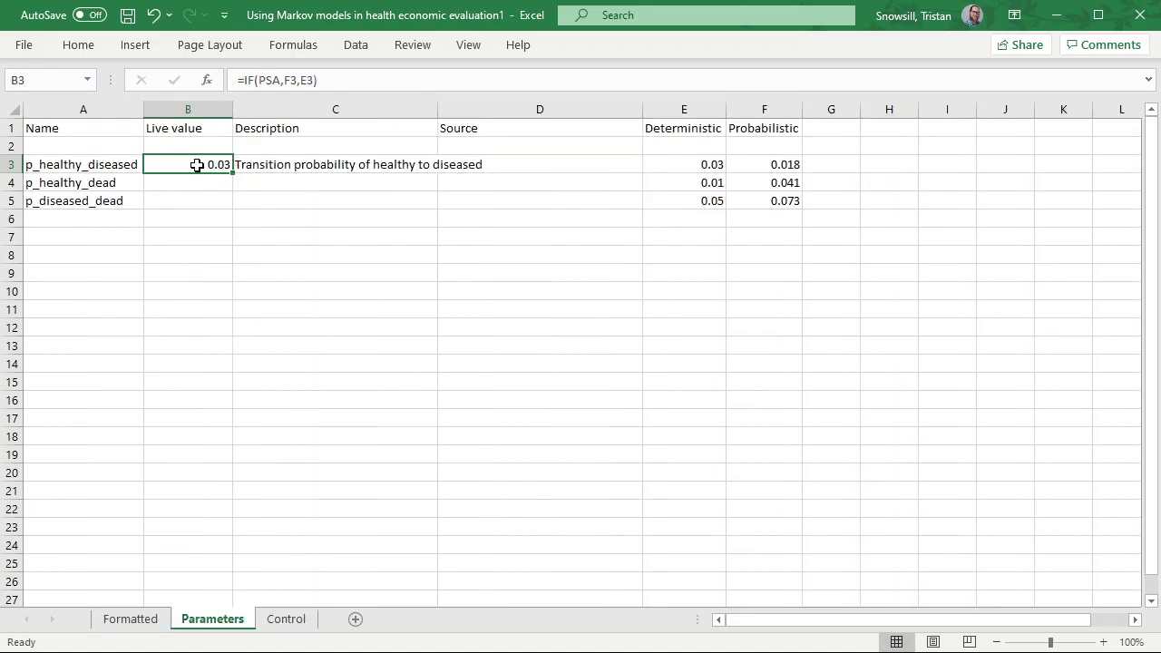
pyautogui.keyDown('shift'); pyautogui.click(205, 196); pyautogui.keyUp('shift')
pyautogui.hotkey('ctrl', 'd')
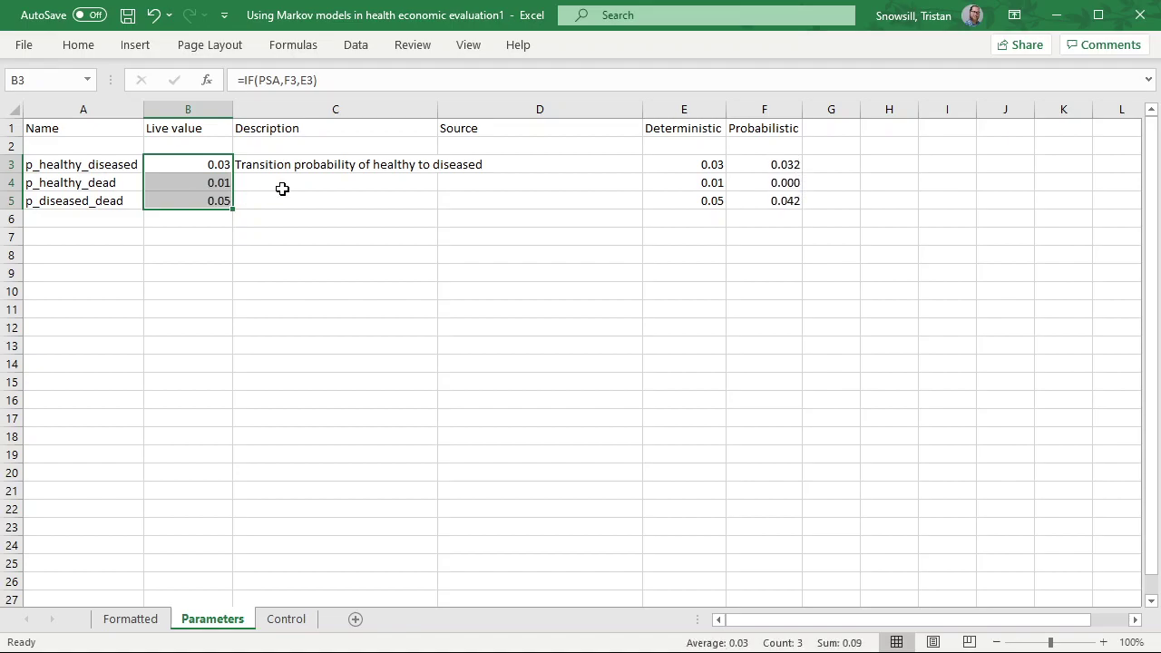
pyautogui.click(282, 189)
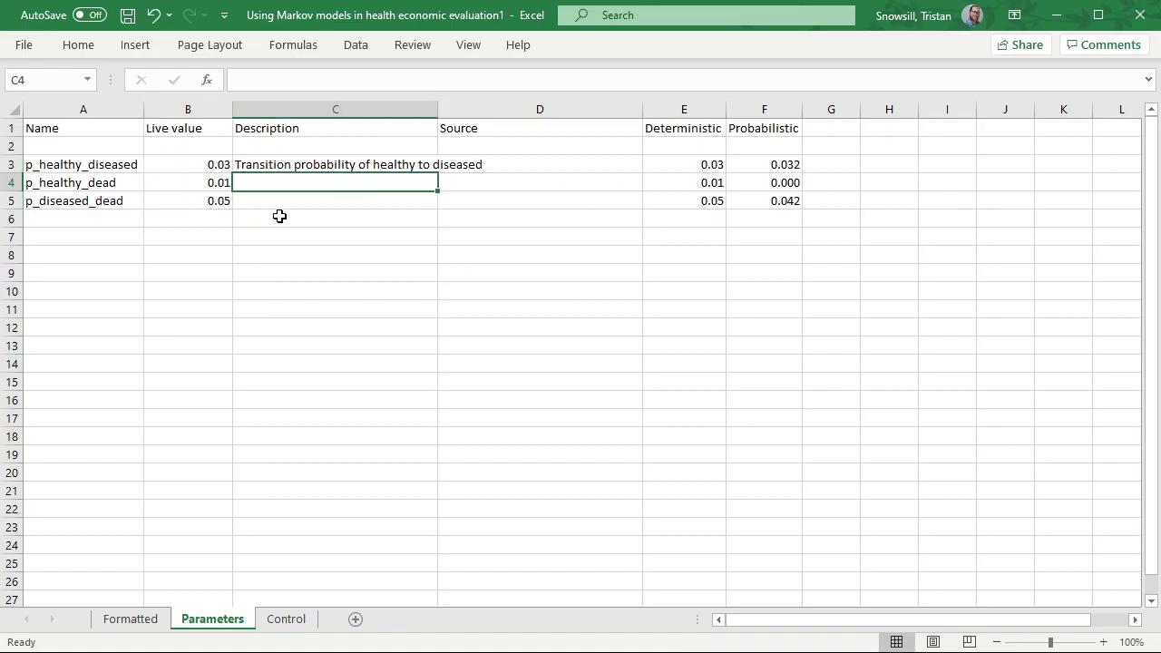
# Set PSA to 1 on the Control sheet and return to Parameters to check the Live values
pyautogui.click(281, 621)
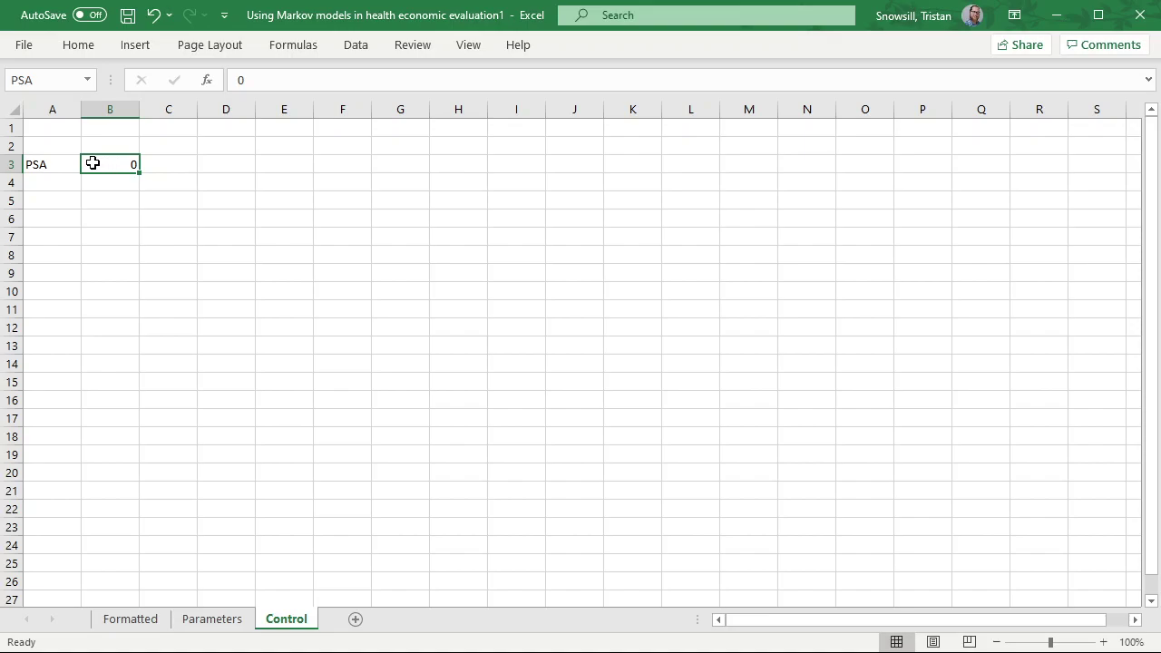
pyautogui.click(229, 622)
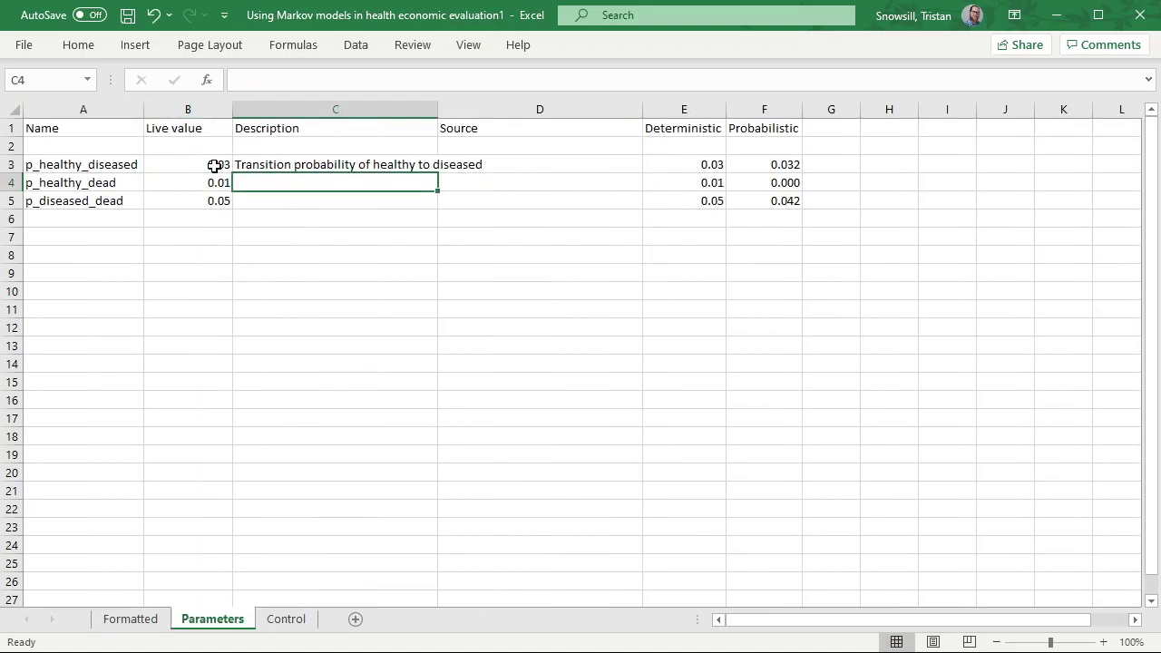
pyautogui.click(288, 621)
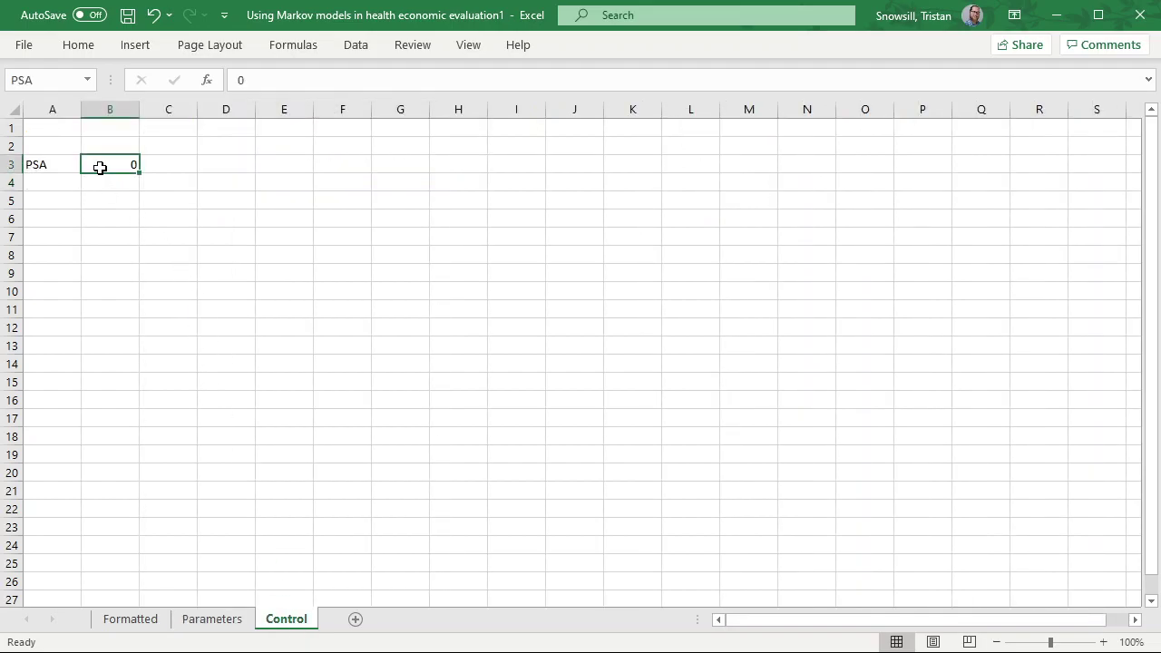
pyautogui.write('1')
pyautogui.press('Return')
pyautogui.click(223, 624)
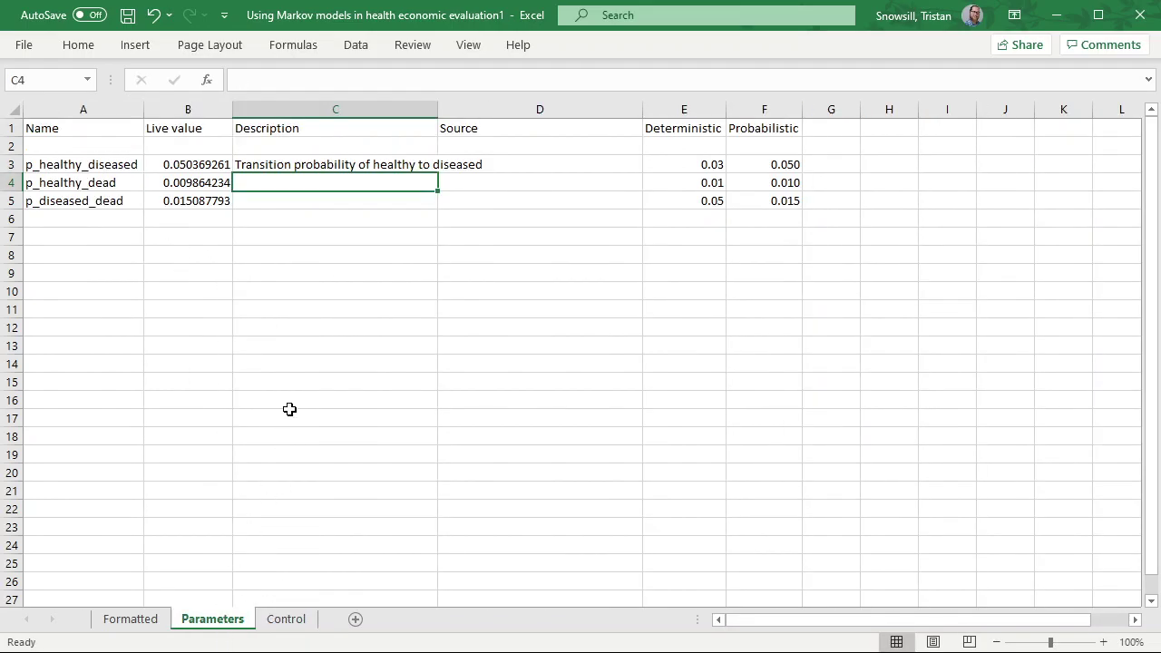
# Copy the three-decimal number format from Probabilistic cell F3 onto the Live values in B3:B5
pyautogui.click(745, 161)
pyautogui.click(77, 50)
pyautogui.click(54, 127)
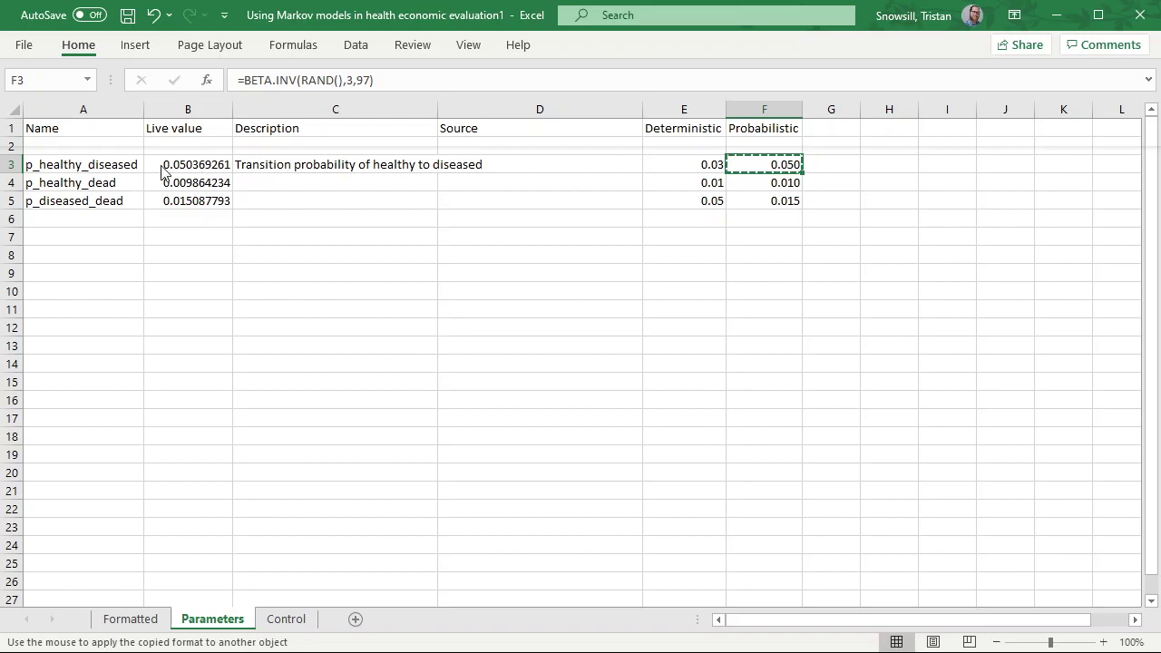
pyautogui.click(171, 189)
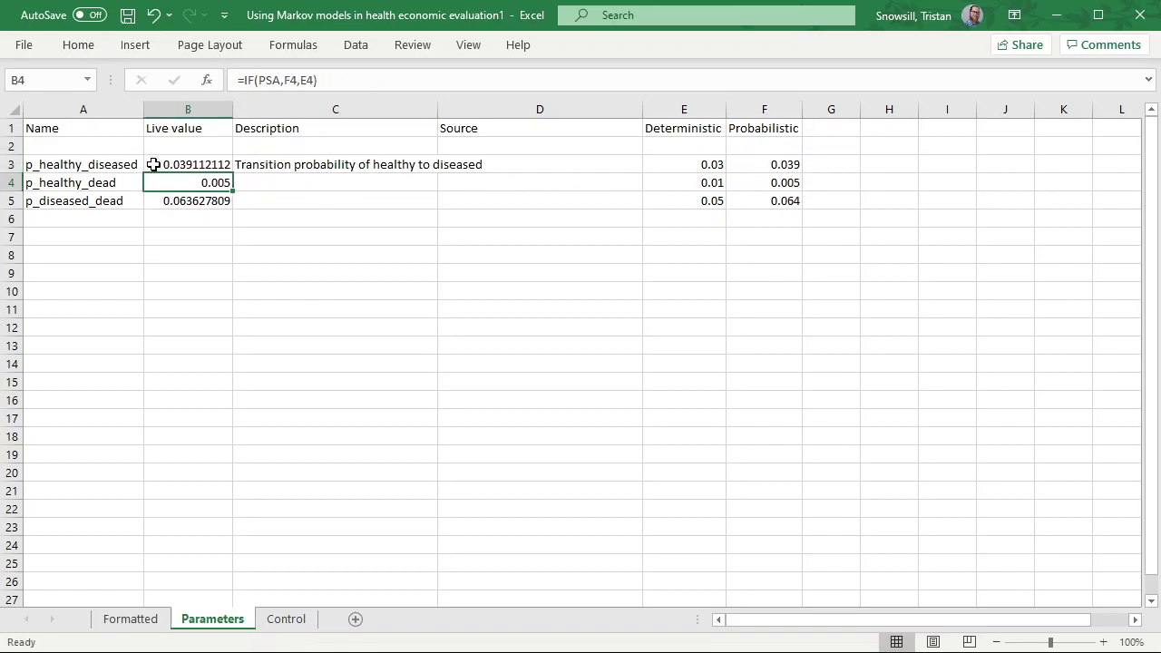
pyautogui.click(79, 45)
pyautogui.click(56, 124)
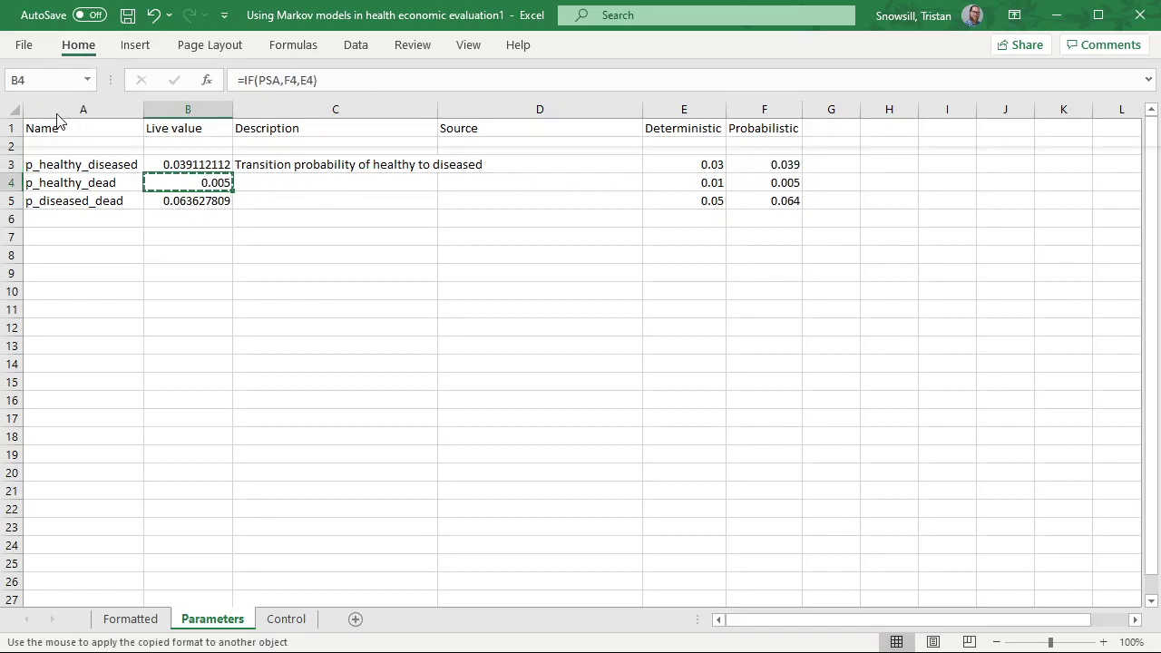
pyautogui.moveTo(187, 201); pyautogui.dragTo(187, 164)
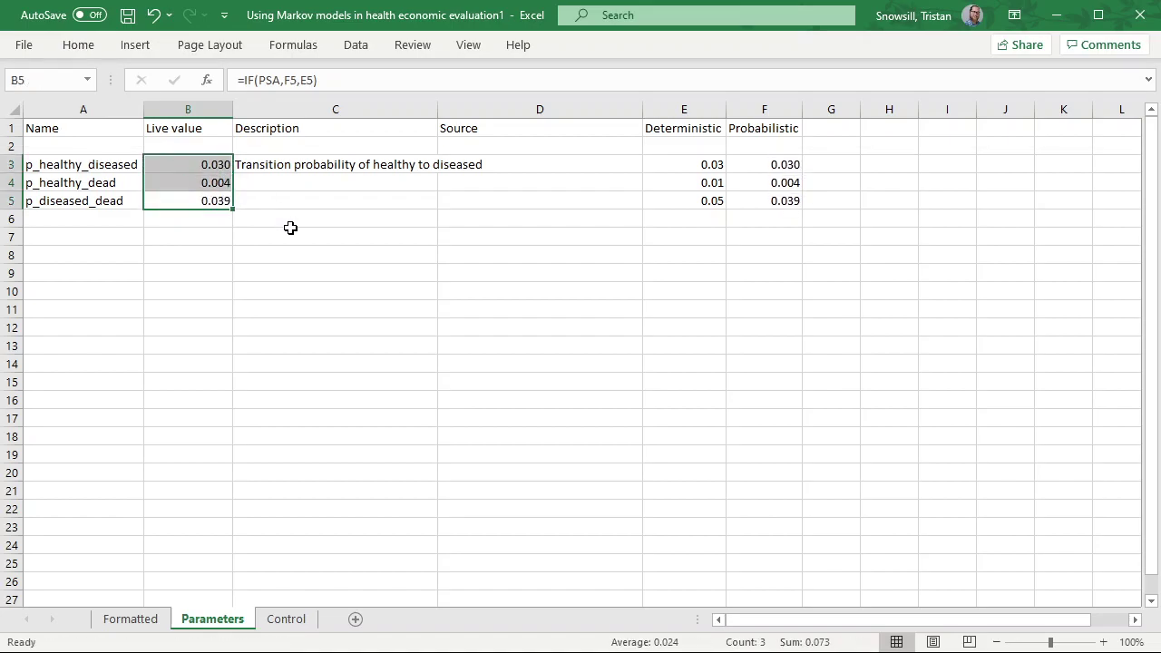
pyautogui.click(282, 201)
pyautogui.click(220, 239)
pyautogui.click(118, 236)
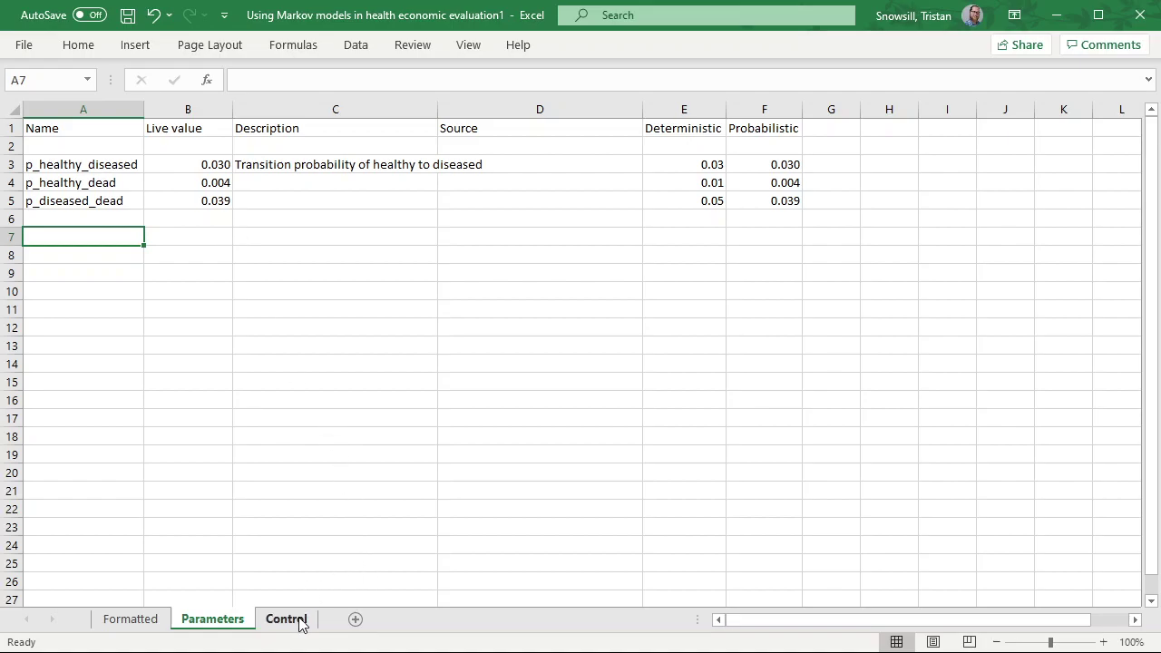
pyautogui.click(145, 619)
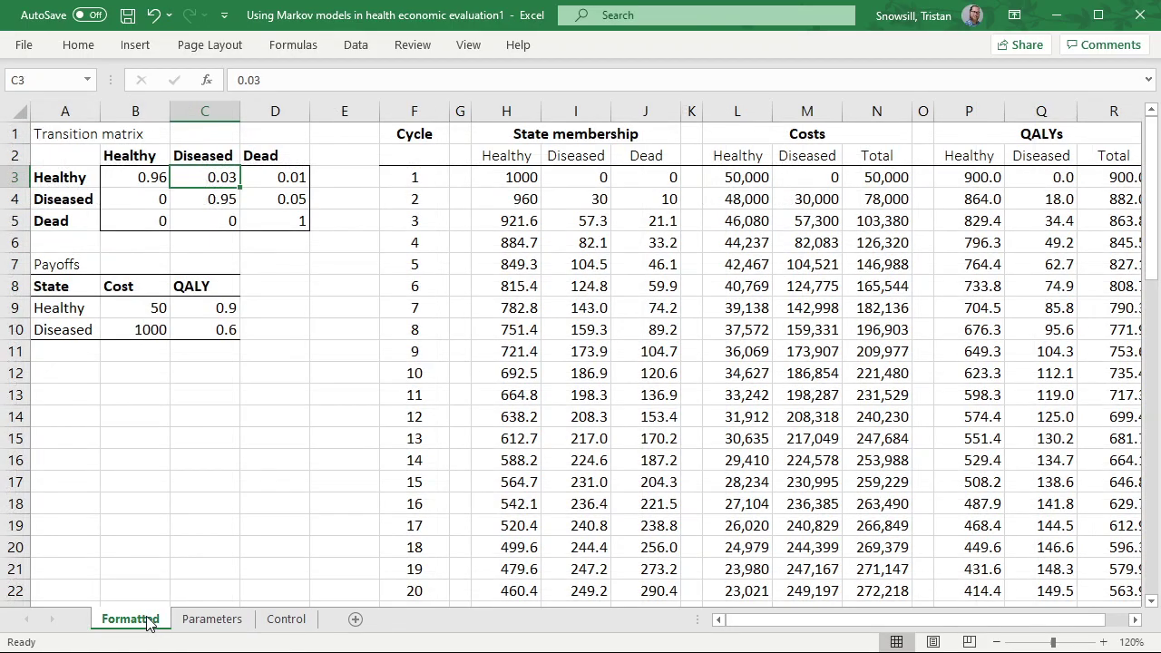
pyautogui.click(231, 620)
# Create names for the Live value cells B3:B5 from the parameter labels in A3:A5
pyautogui.moveTo(108, 161); pyautogui.dragTo(174, 171)
pyautogui.click(181, 194)
pyautogui.click(181, 187)
pyautogui.click(169, 163)
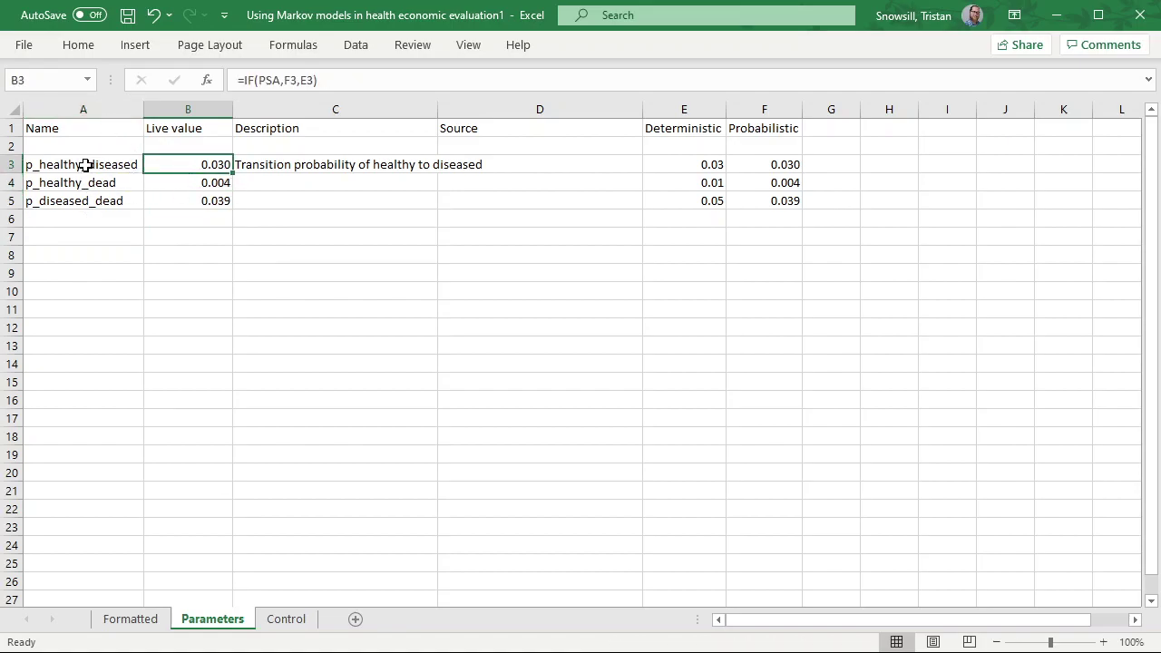
pyautogui.moveTo(85, 165); pyautogui.dragTo(173, 194)
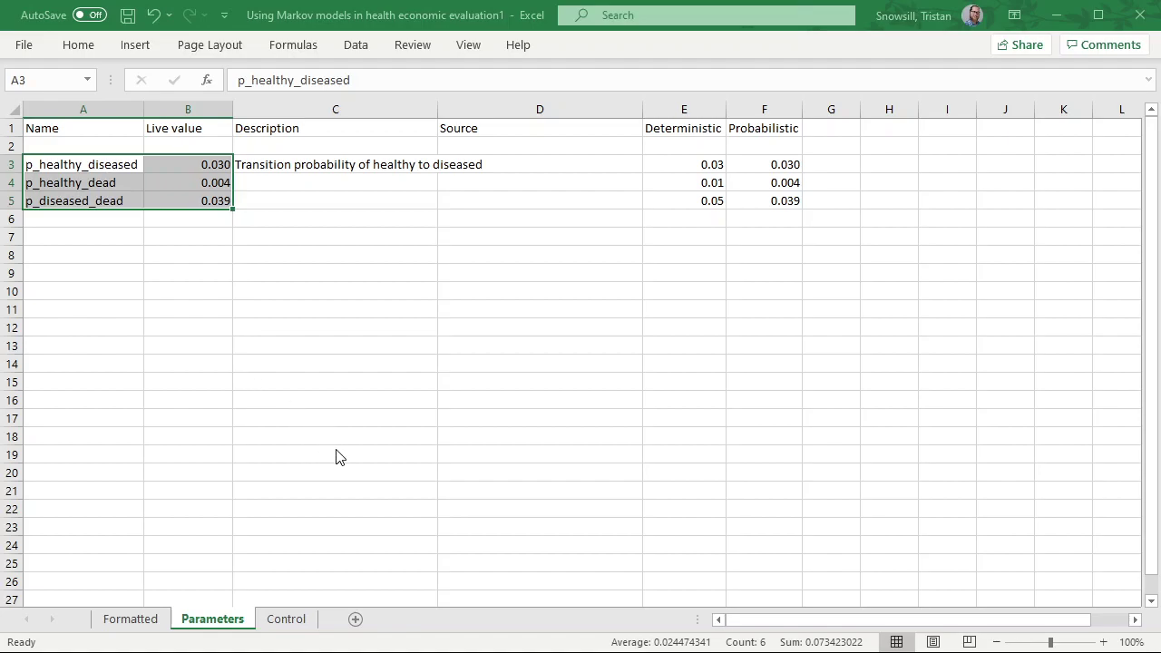
pyautogui.press('F9')
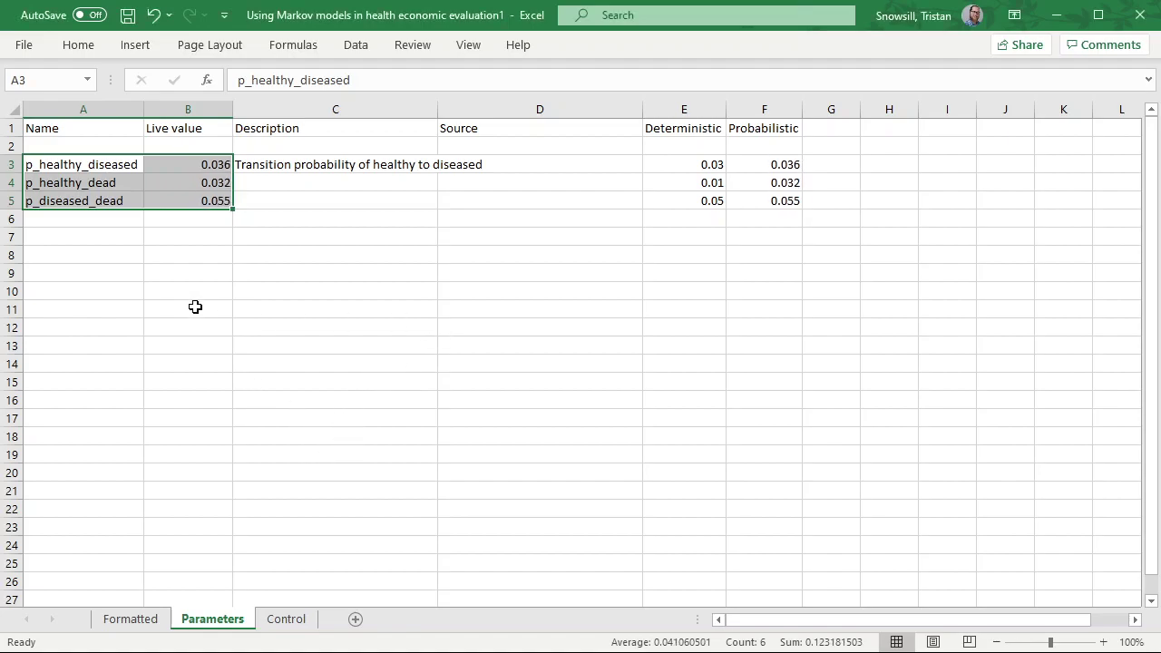
pyautogui.click(192, 273)
# Check the defined name assigned to each Live value cell from B3 to B5
pyautogui.click(205, 163)
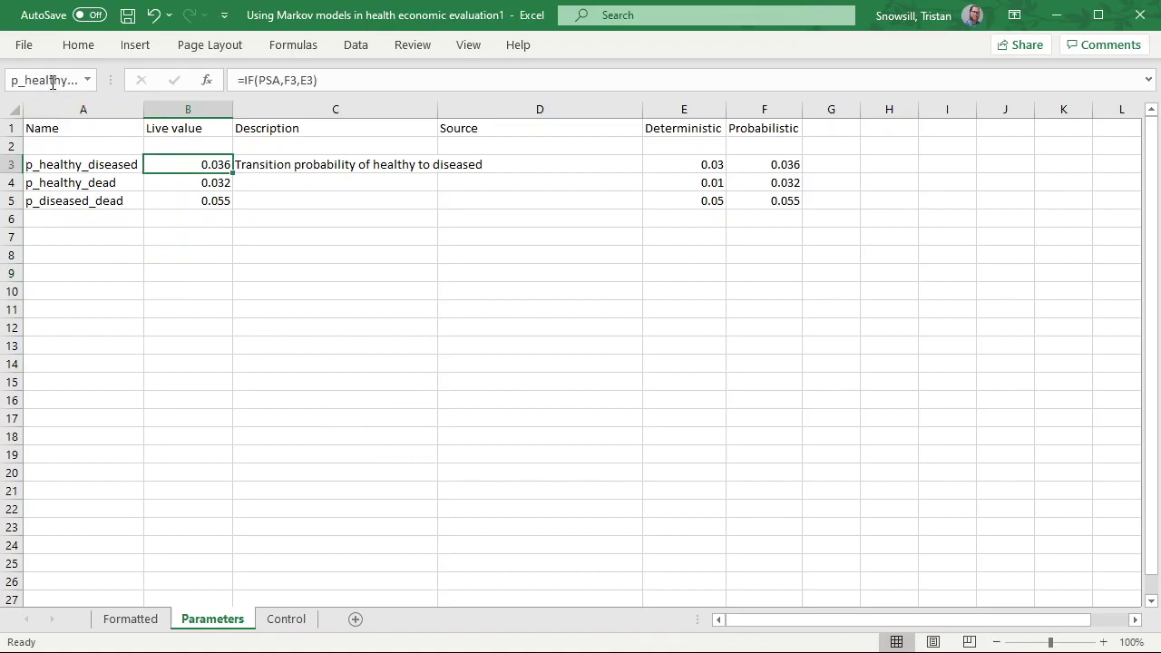
pyautogui.press('Down')
pyautogui.press('Down')
pyautogui.press('Up')
pyautogui.press('Up')
pyautogui.press('Down')
pyautogui.press('Down')
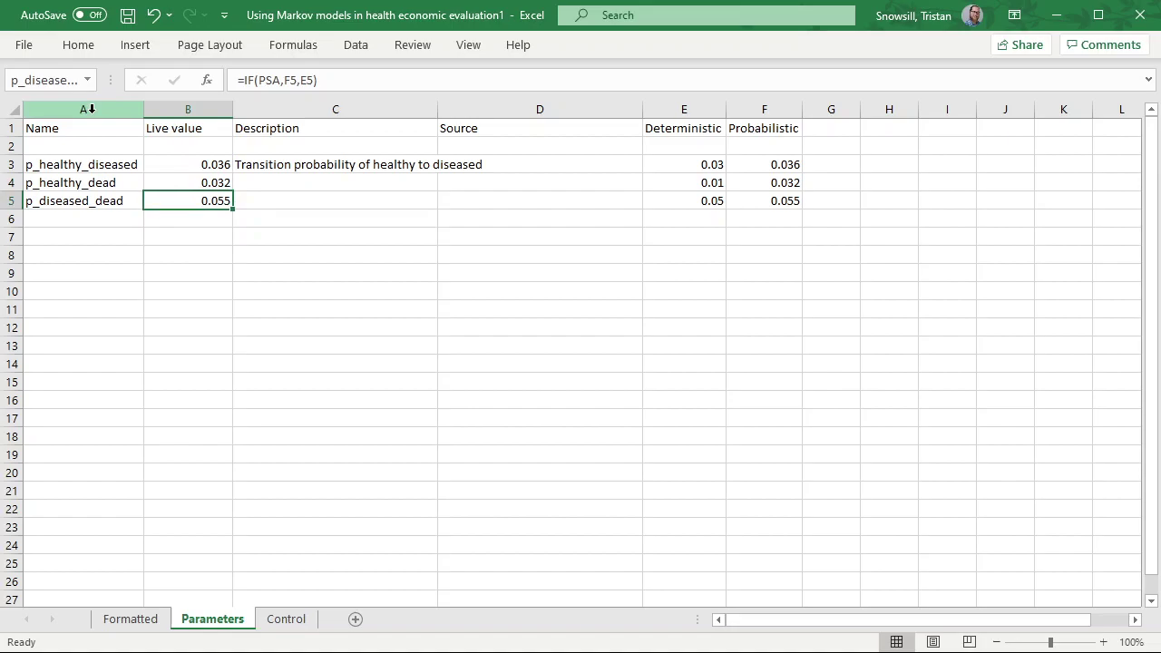
# On the Formatted sheet, replace the Healthy-to-Diseased probability in C3 with =p_healthy_diseased
pyautogui.click(154, 620)
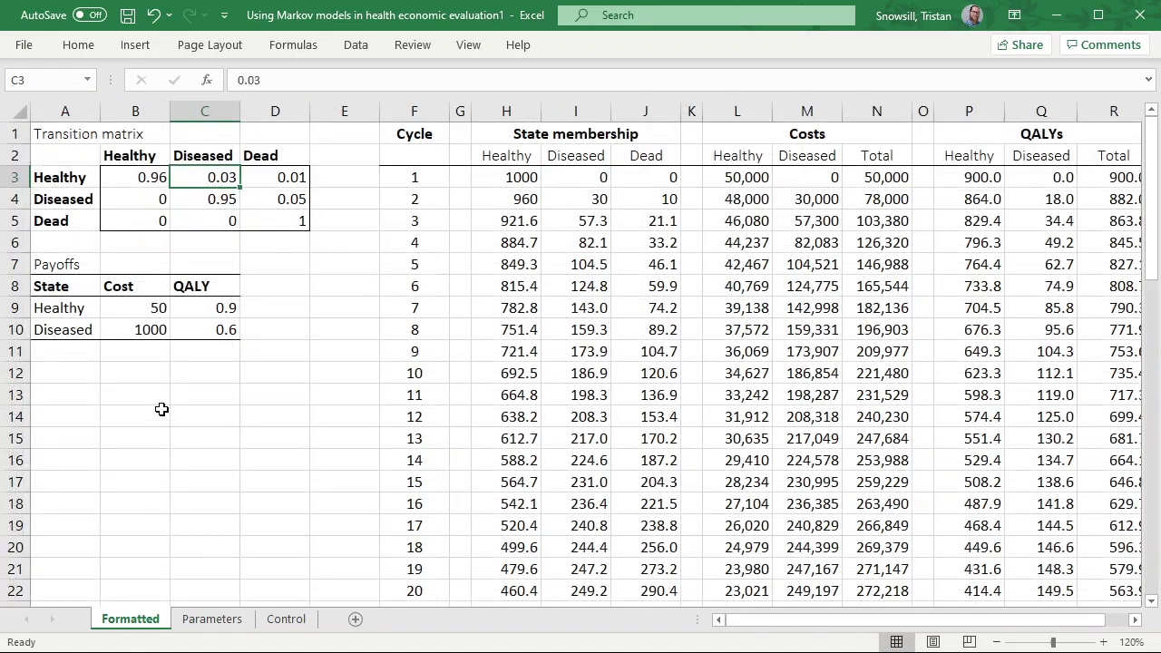
pyautogui.doubleClick(281, 78)
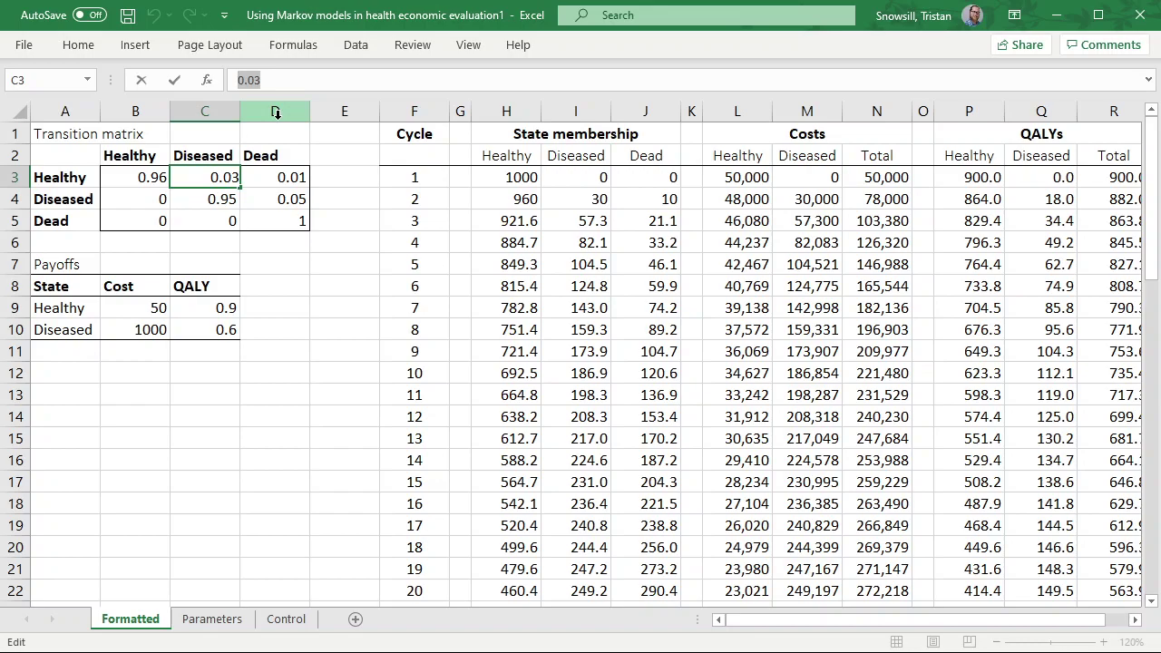
pyautogui.write('=')
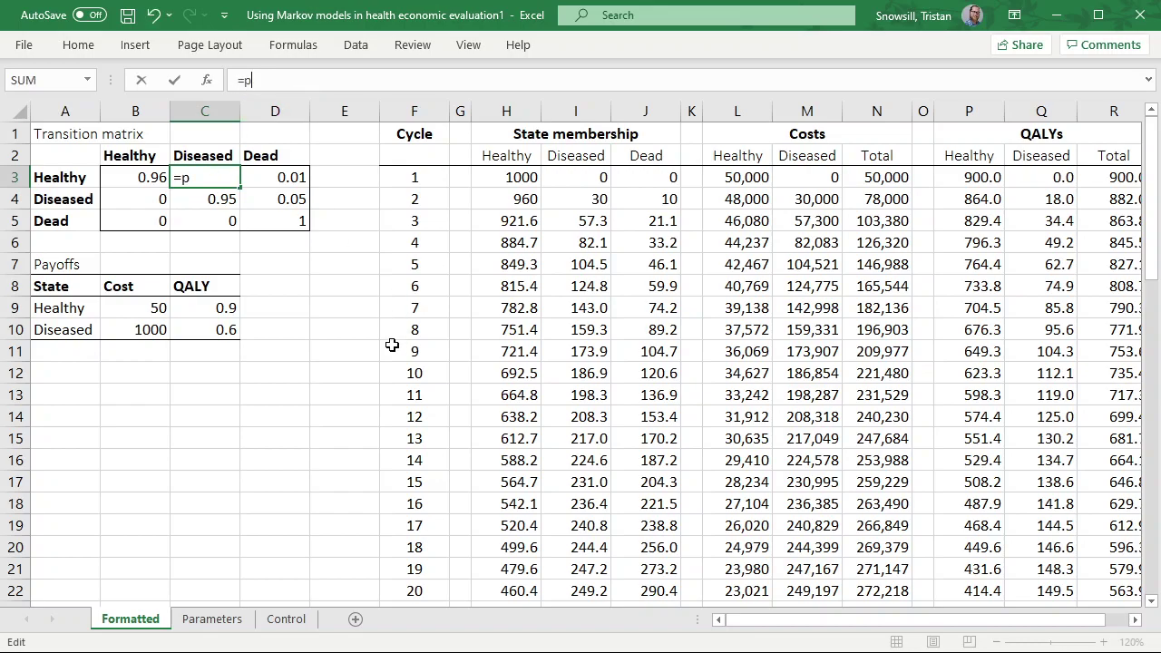
pyautogui.write('p_healthy_diseased')
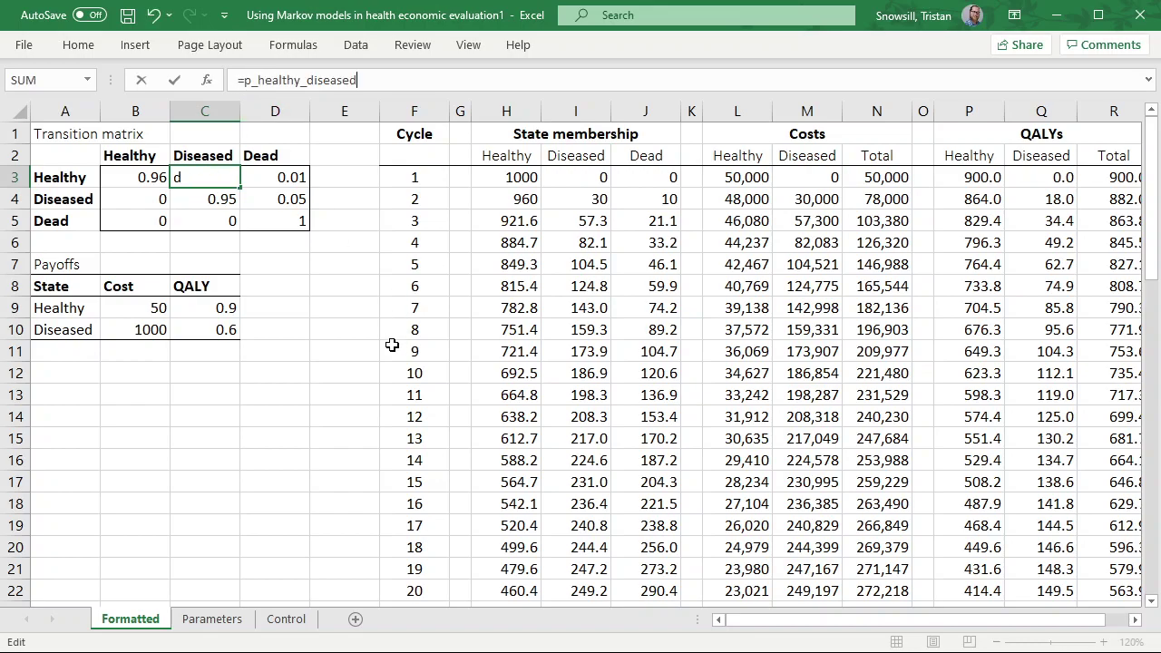
pyautogui.press('Tab')
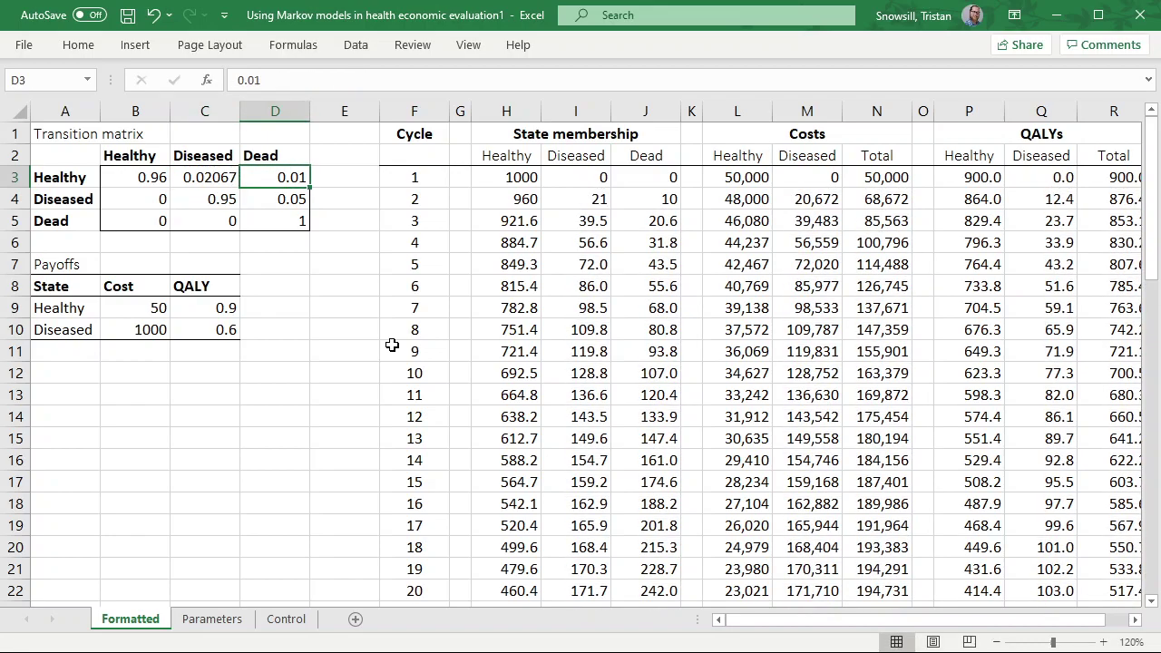
# Enter =p_healthy_dead in D3 and =p_diseased_dead in D4 of the transition matrix
pyautogui.write('=p_healthy_dead')
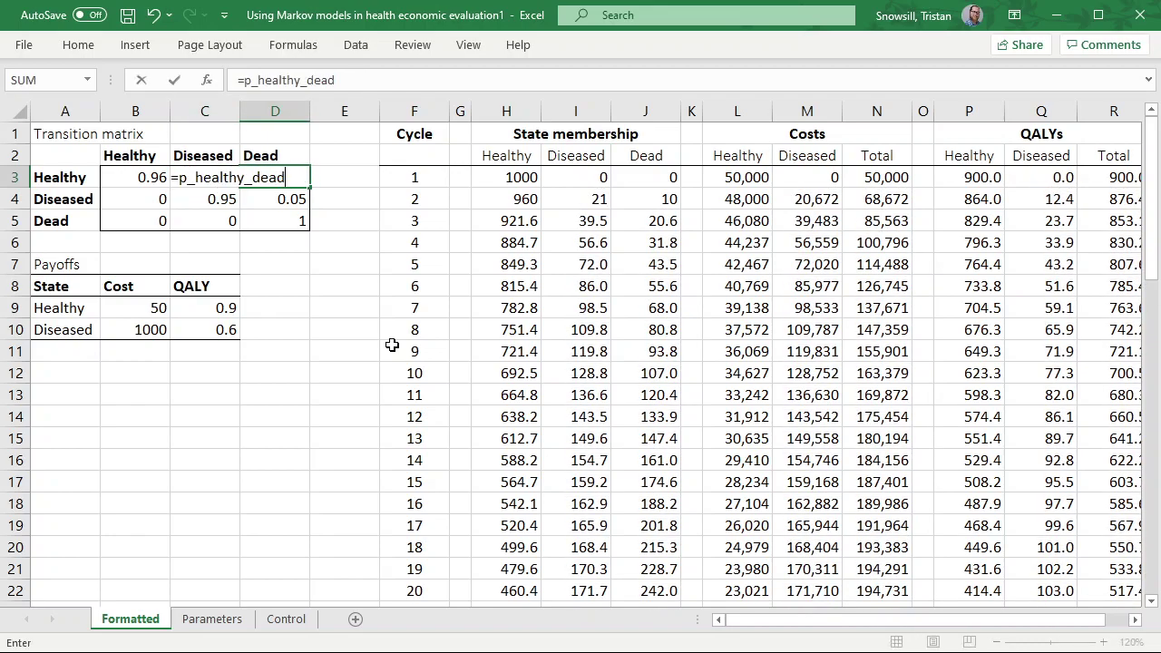
pyautogui.press('Return')
pyautogui.write('=p_diseased_dead')
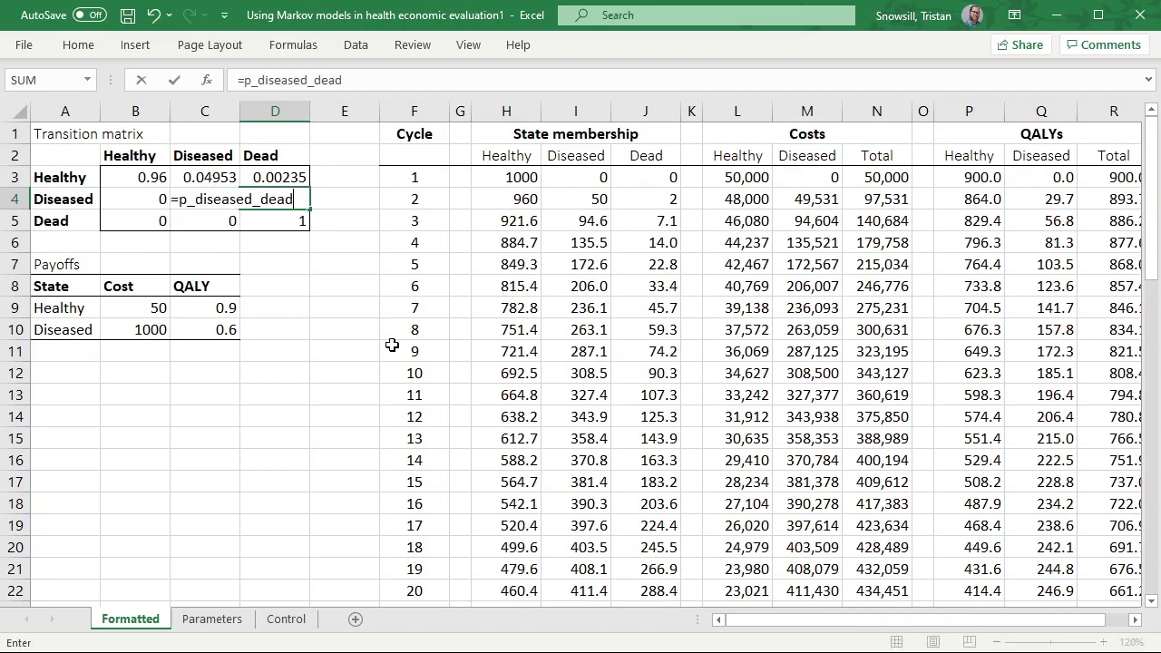
pyautogui.hotkey('ctrl', 'Return')
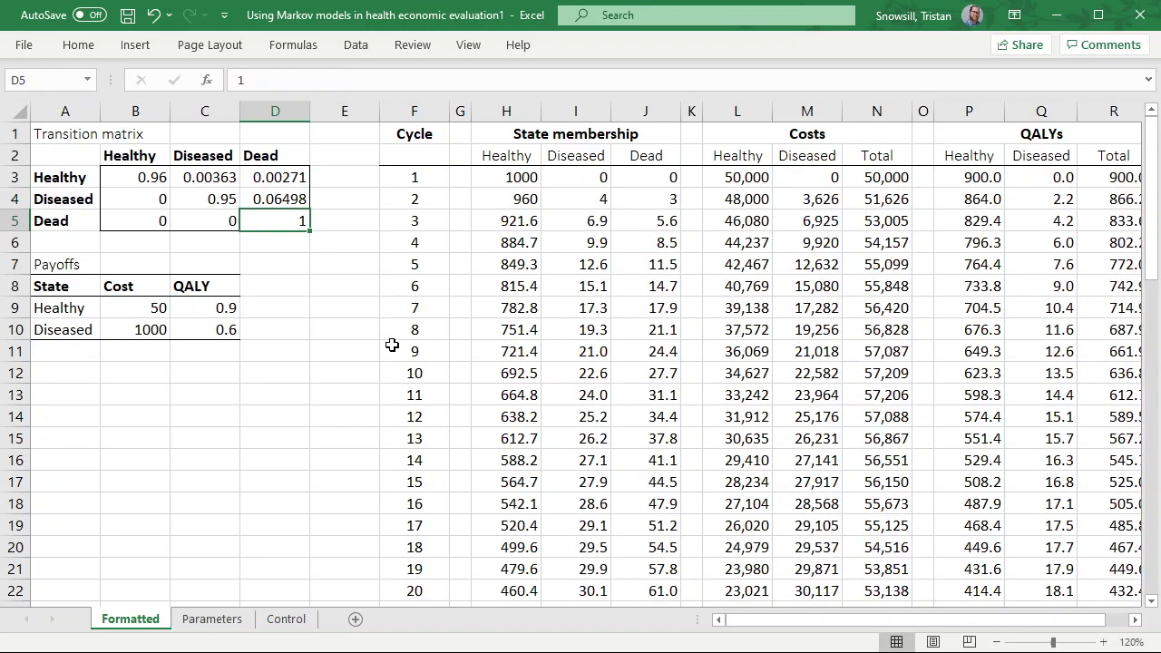
# Set the Healthy-to-Healthy probability in B3 to the remainder formula =1-C3-D3
pyautogui.click(156, 179)
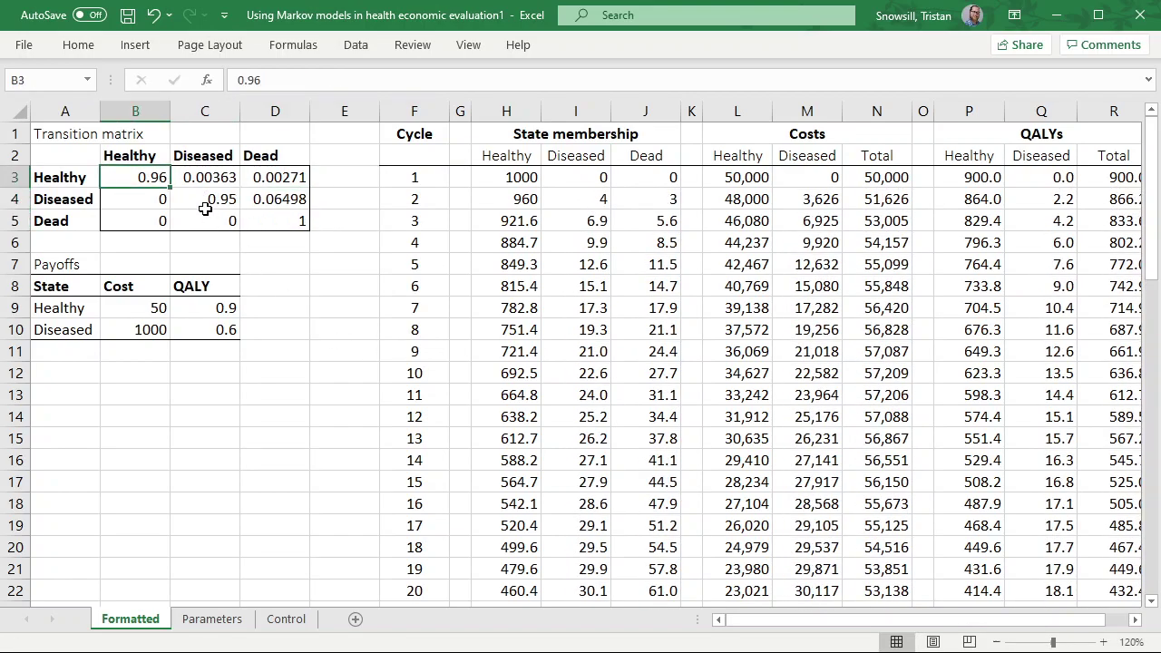
pyautogui.click(206, 202)
pyautogui.click(151, 177)
pyautogui.write('=1-')
pyautogui.click(218, 181)
pyautogui.write('-')
pyautogui.click(292, 177)
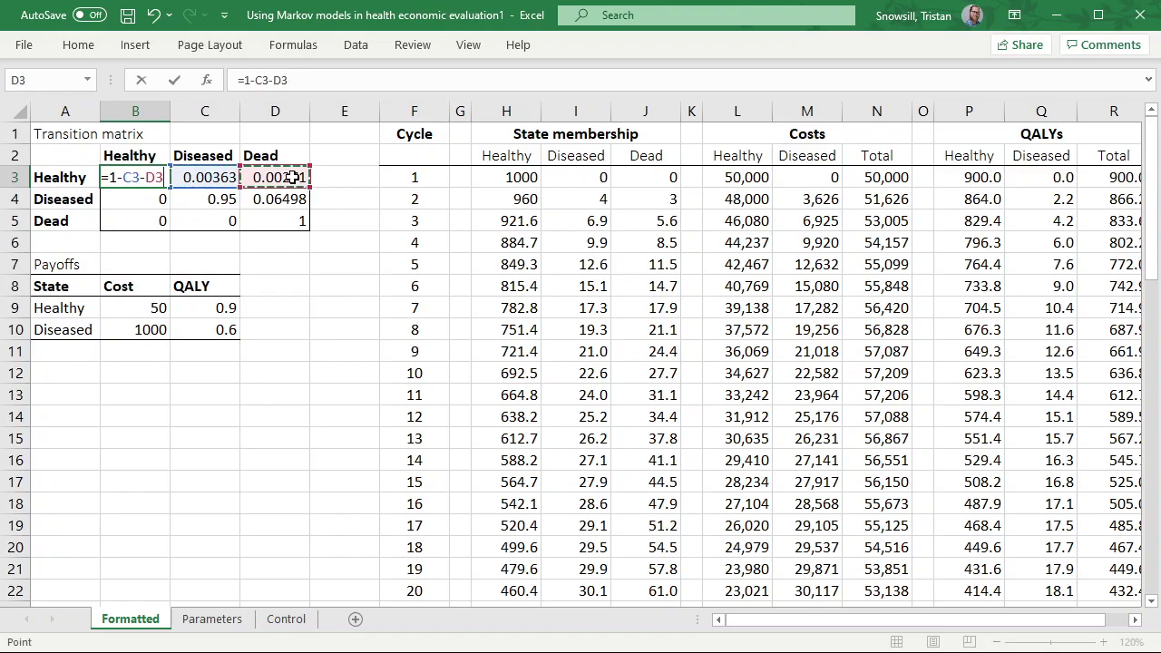
pyautogui.press('Return')
# Set the Diseased-to-Diseased probability in C4 to the remainder formula =1-D4
pyautogui.press('Right')
pyautogui.write('=1-')
pyautogui.click(292, 197)
pyautogui.press('Return')
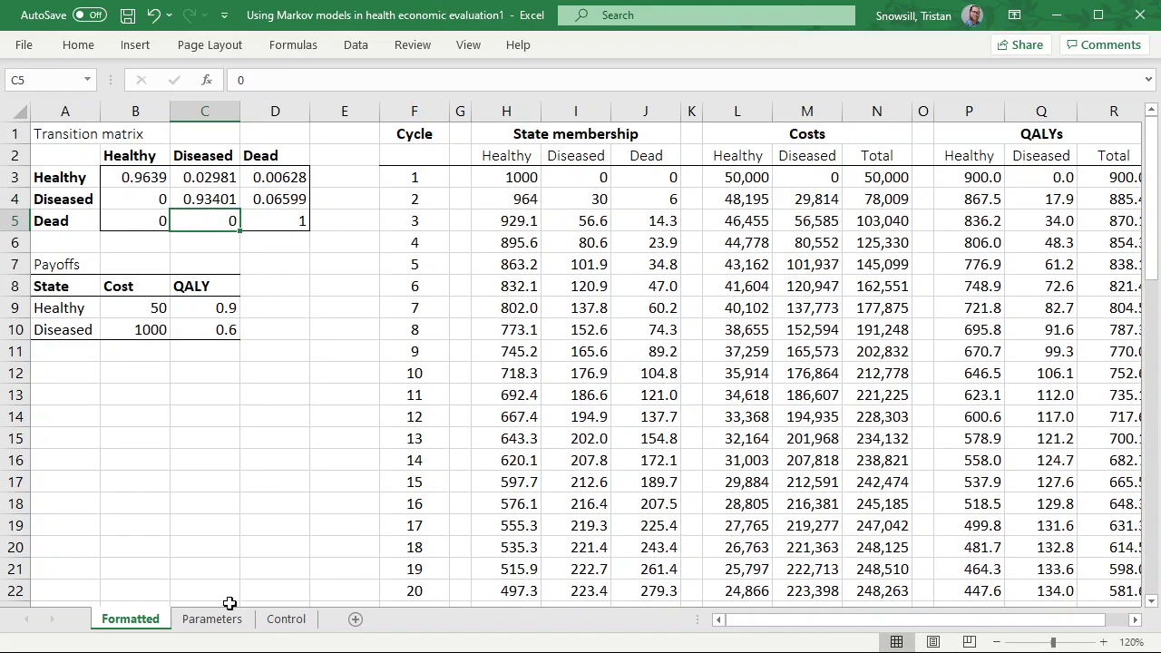
# Set PSA to 0 on the Control sheet and check the transition matrix cells on the Formatted sheet
pyautogui.click(285, 619)
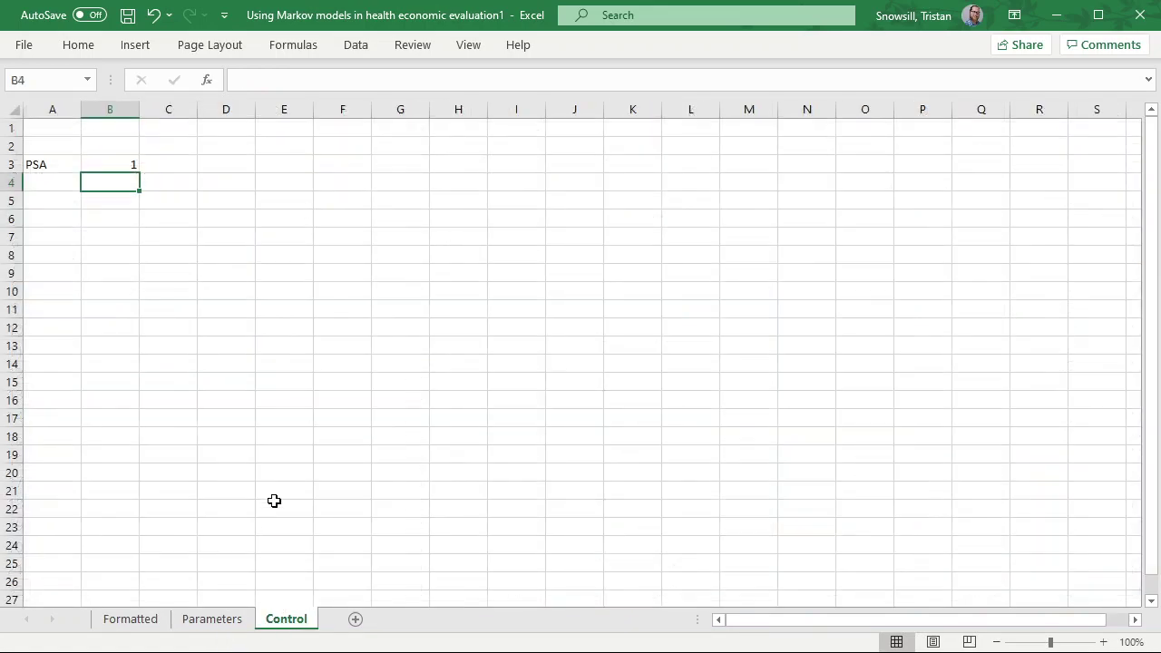
pyautogui.click(120, 169)
pyautogui.write('0')
pyautogui.press('Return')
pyautogui.click(148, 620)
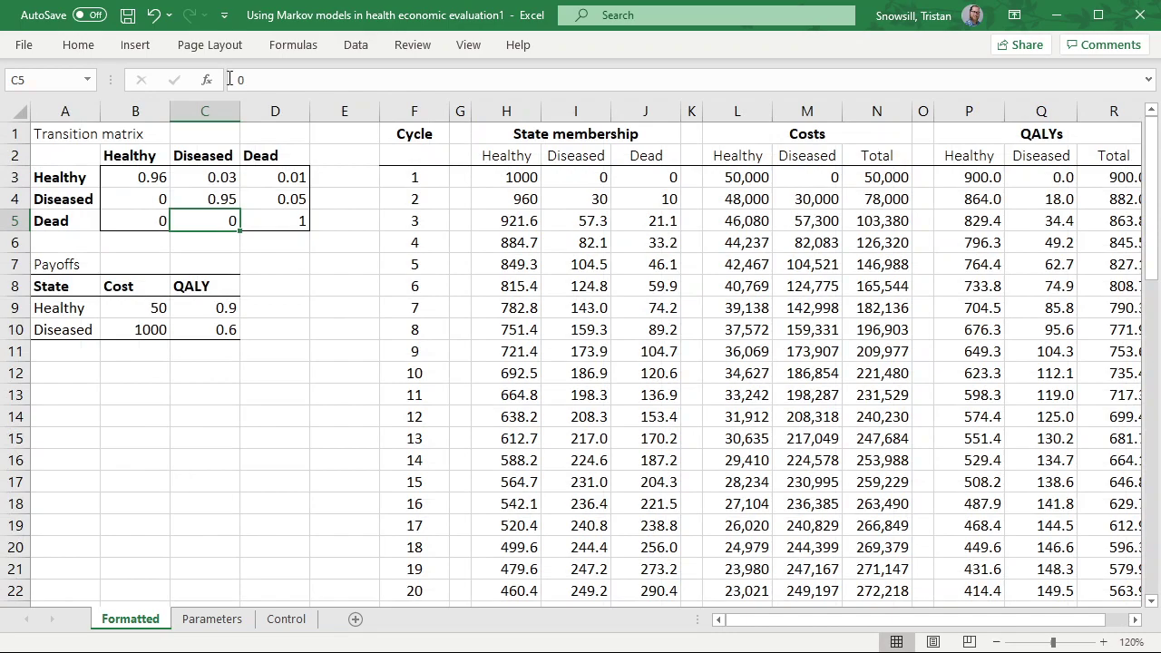
pyautogui.click(220, 184)
pyautogui.click(271, 184)
pyautogui.click(255, 196)
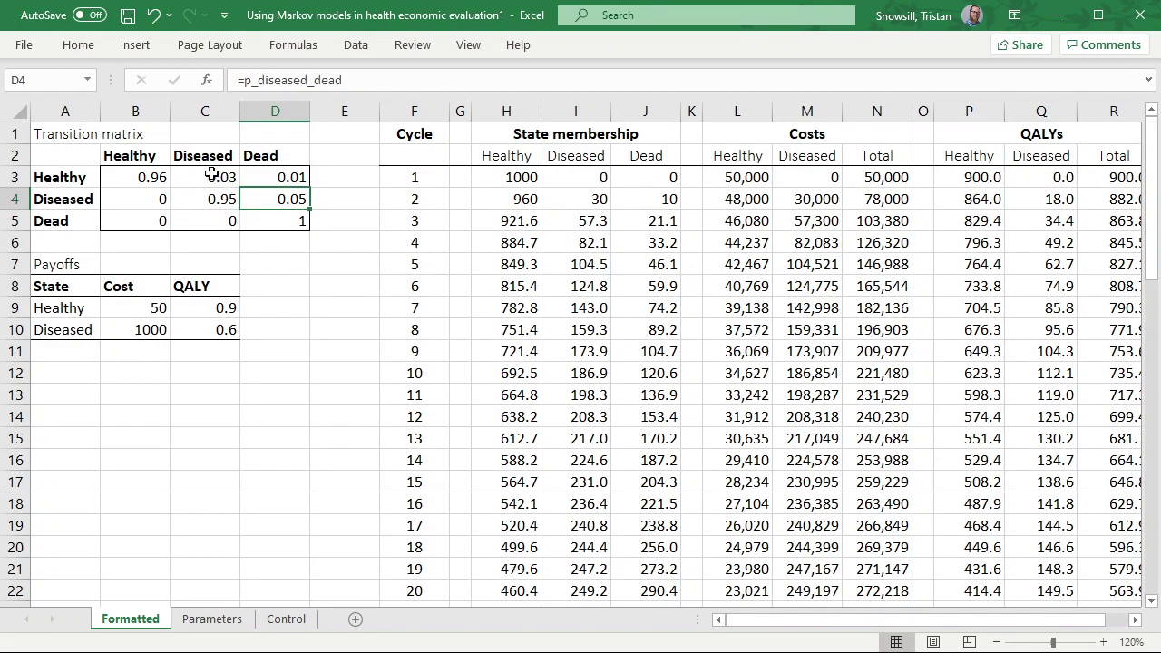
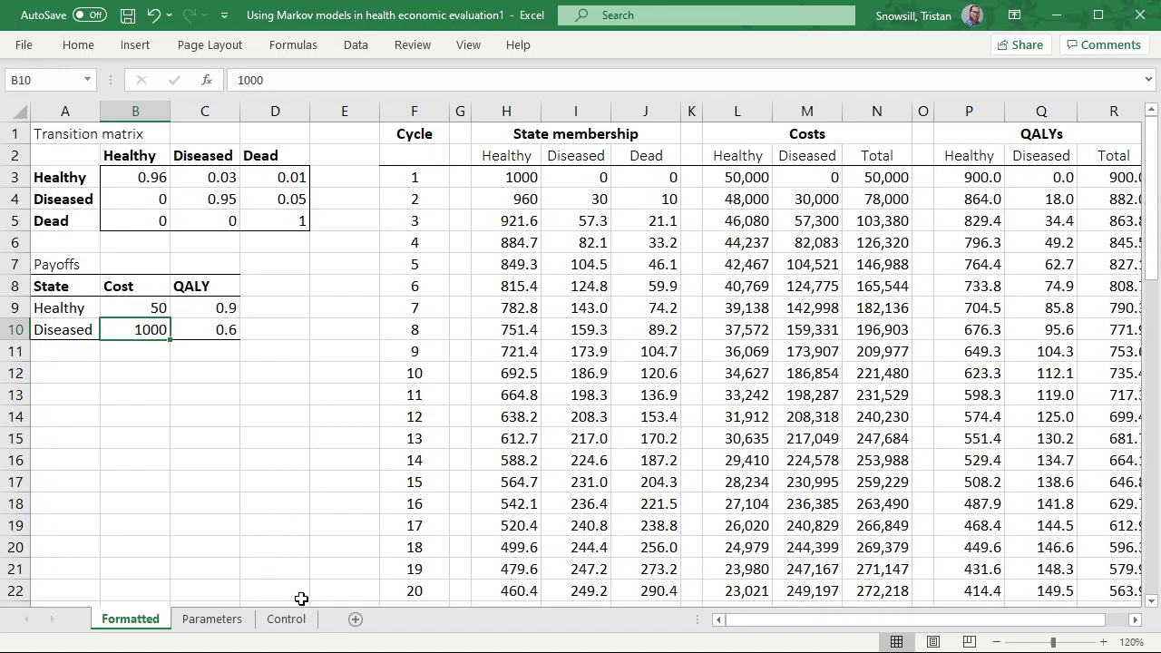
# On the Parameters sheet, add the cost parameter names c_healthy in A7 and c_diseased in A8
pyautogui.click(227, 621)
pyautogui.click(90, 237)
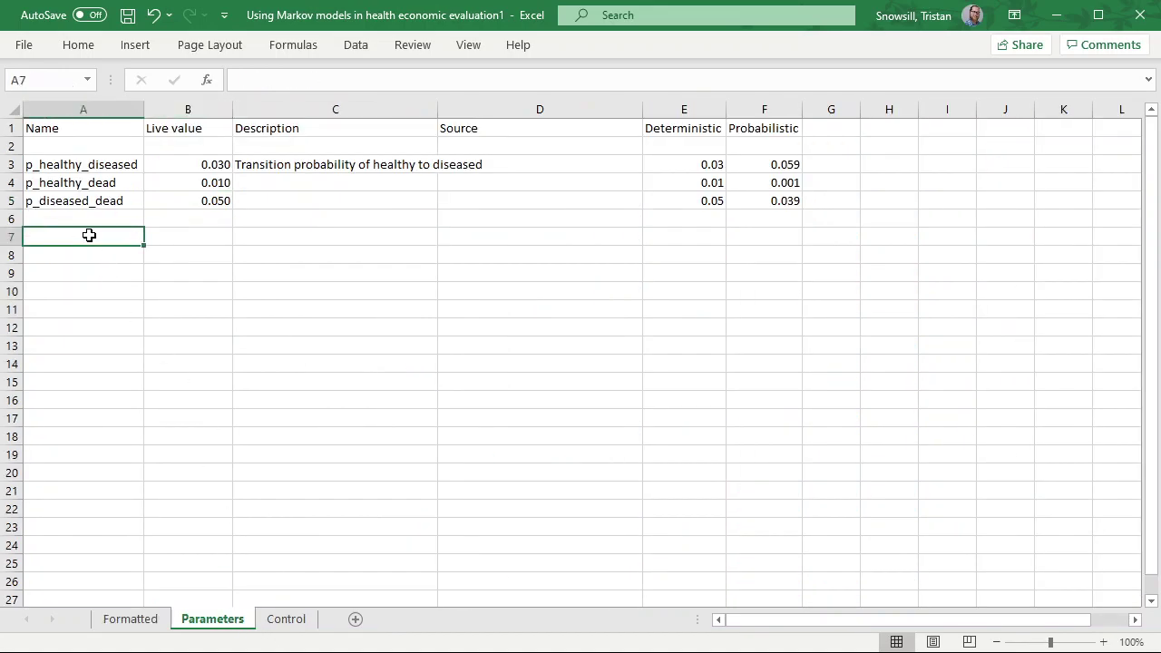
pyautogui.write('c_healthy')
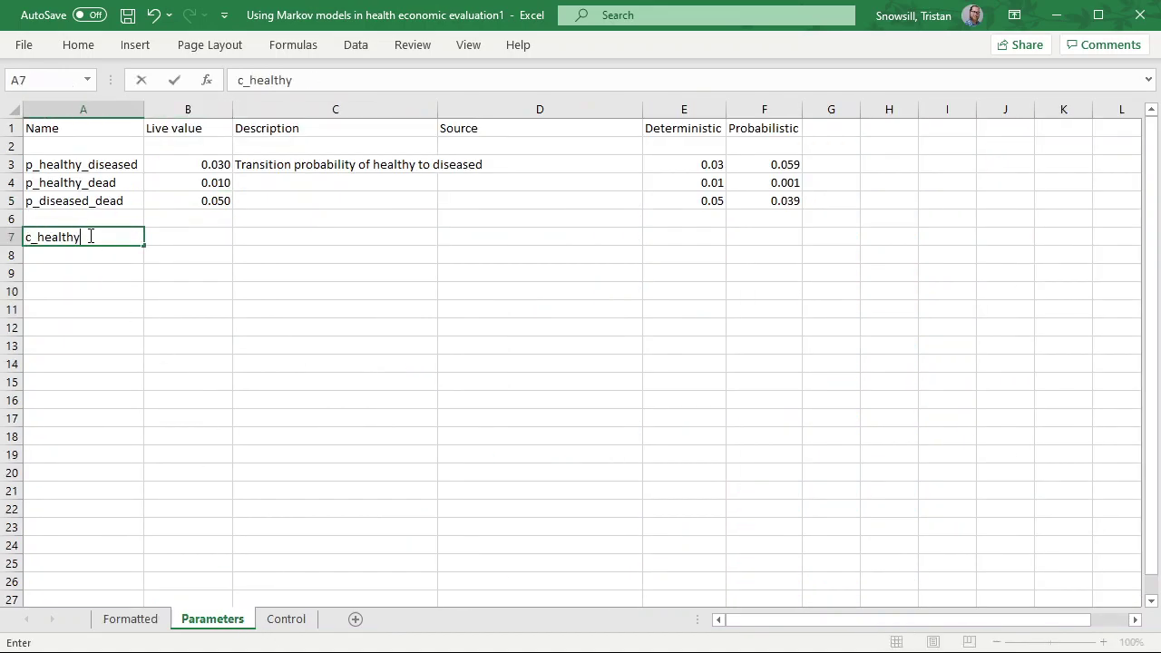
pyautogui.press('Return')
pyautogui.write('c_diseased')
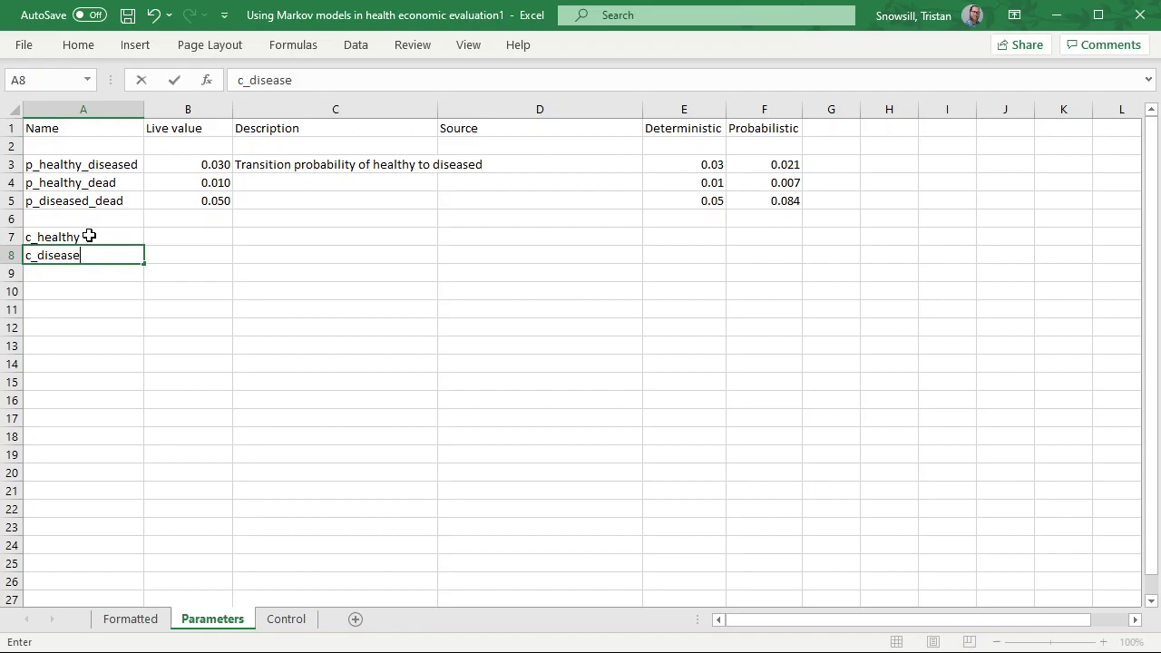
pyautogui.press('Tab')
pyautogui.press('Up')
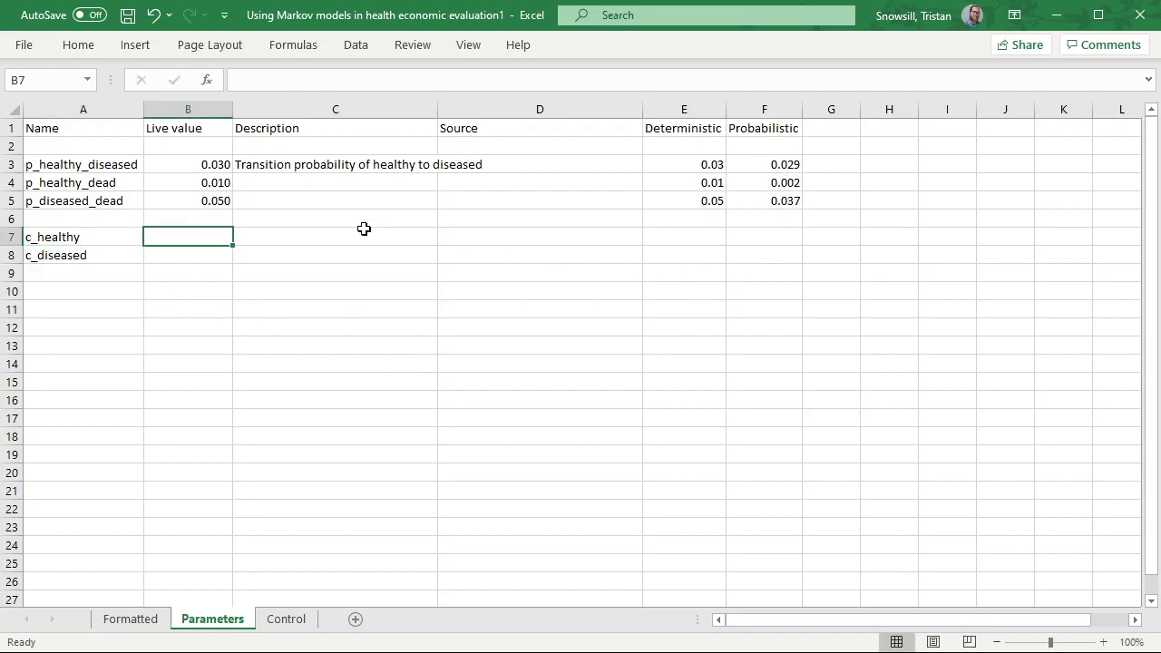
# Enter the Deterministic costs 50 for c_healthy in E7 and 1000 for c_diseased in E8, as in the Formatted sheet's payoffs
pyautogui.click(694, 235)
pyautogui.click(116, 622)
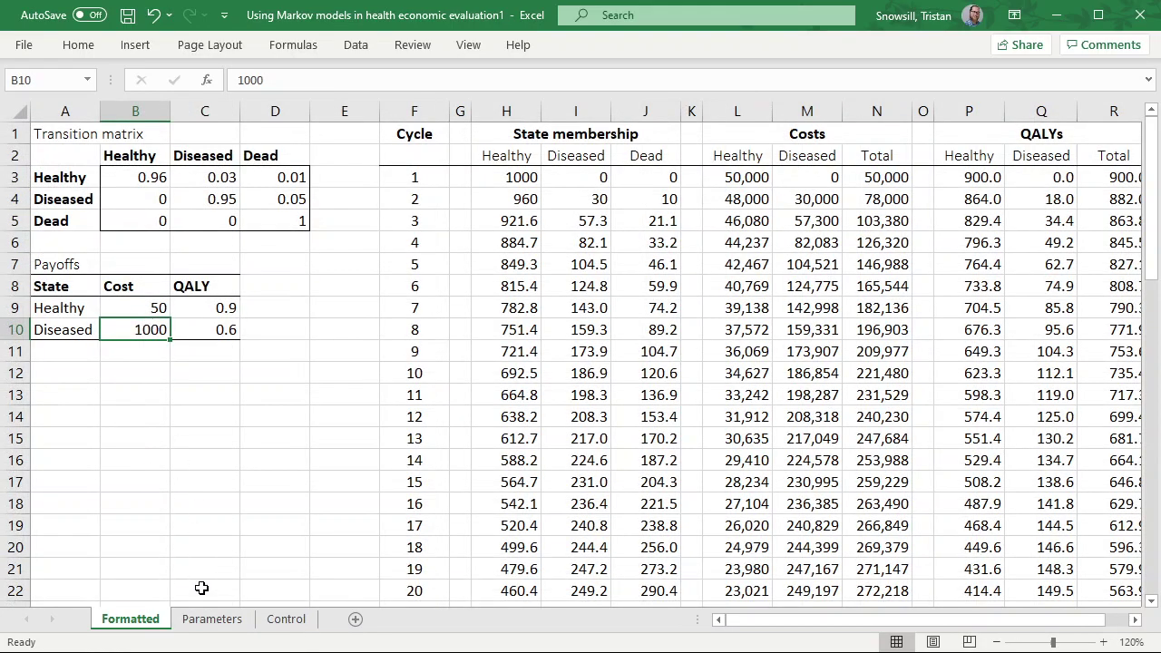
pyautogui.click(214, 624)
pyautogui.write('50')
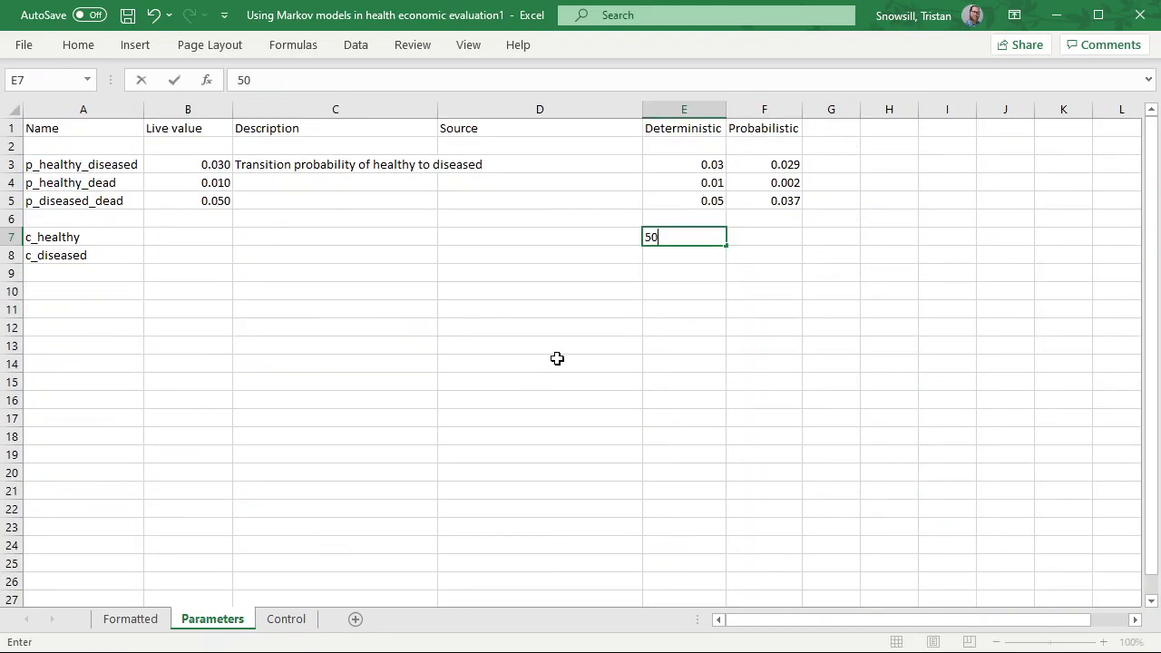
pyautogui.press('Return')
pyautogui.write('1000')
pyautogui.press('Return')
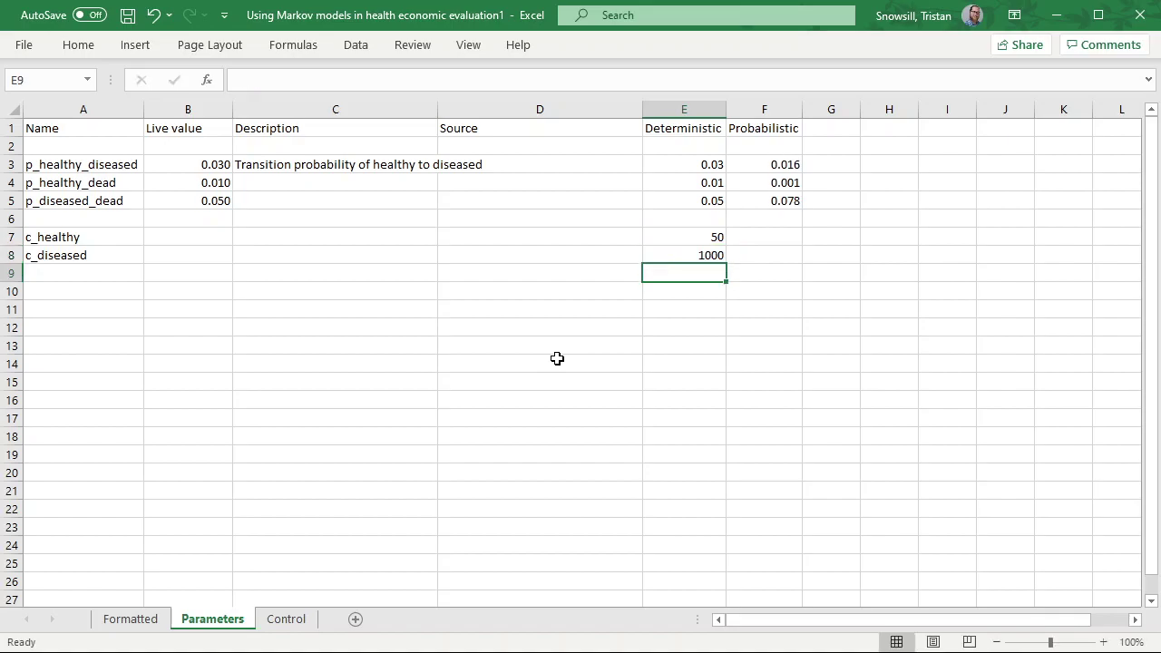
# Copy the p_diseased_dead live value formula from B5 into the c_healthy and c_diseased live value cells B7:B8
pyautogui.press('Up')
pyautogui.press('Up')
pyautogui.press('Left')
pyautogui.press('Left')
pyautogui.press('Left')
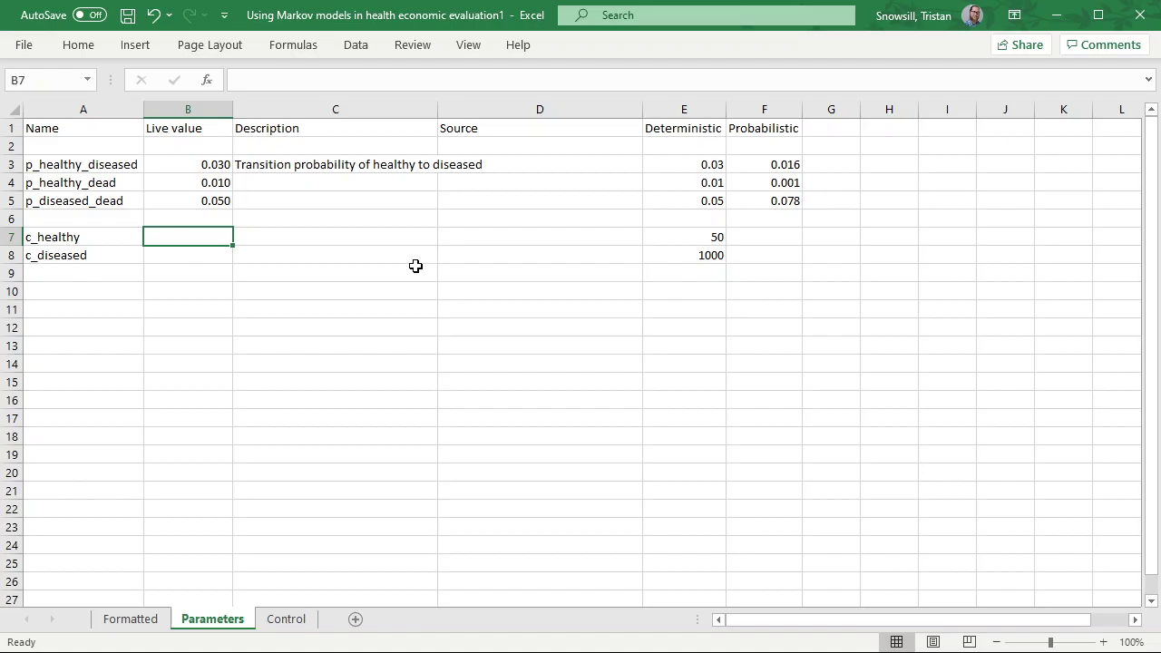
pyautogui.press('Up')
pyautogui.press('Up')
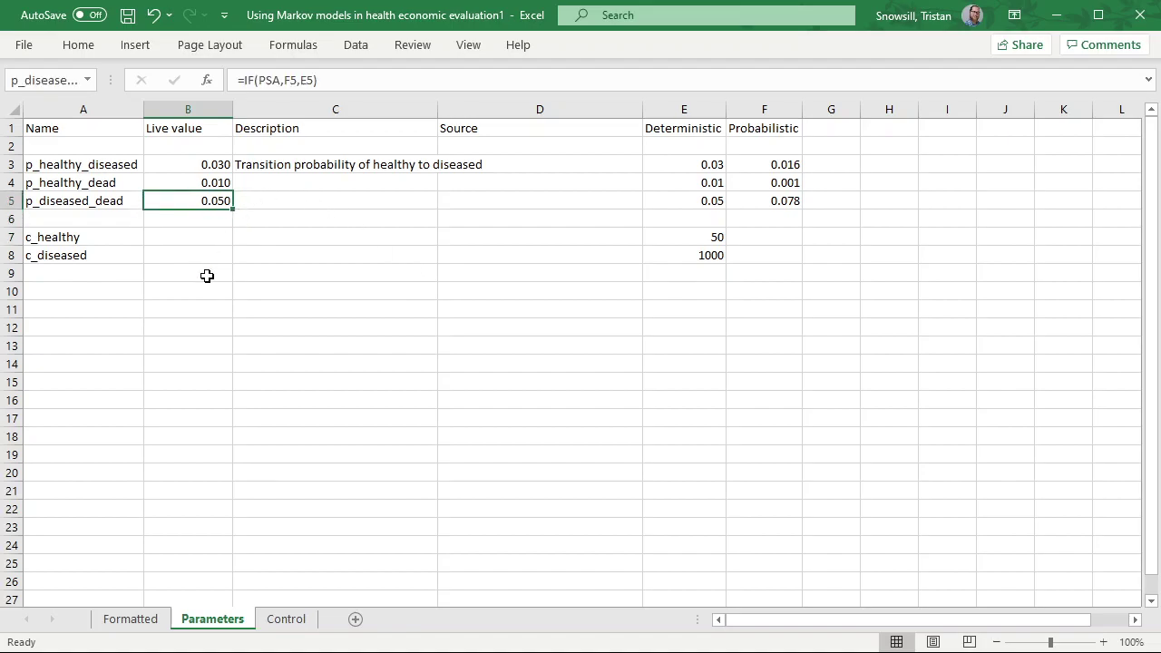
pyautogui.hotkey('ctrl', 'c')
pyautogui.moveTo(191, 236); pyautogui.dragTo(197, 254)
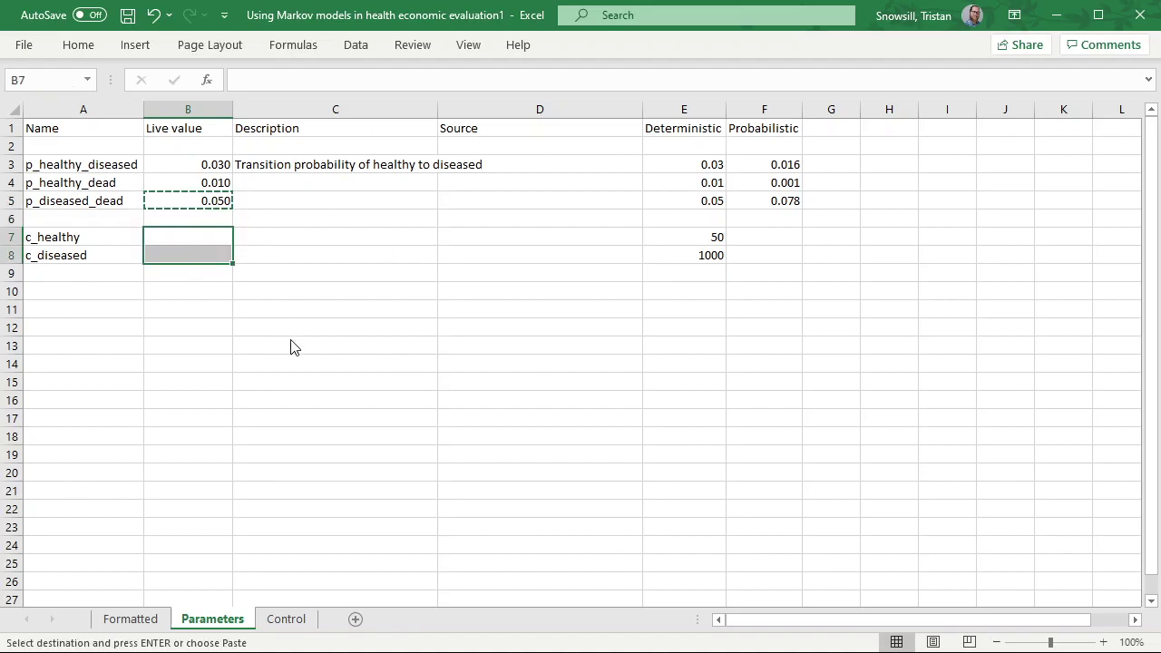
pyautogui.hotkey('ctrl', 'v')
pyautogui.click(291, 238)
pyautogui.press('Escape')
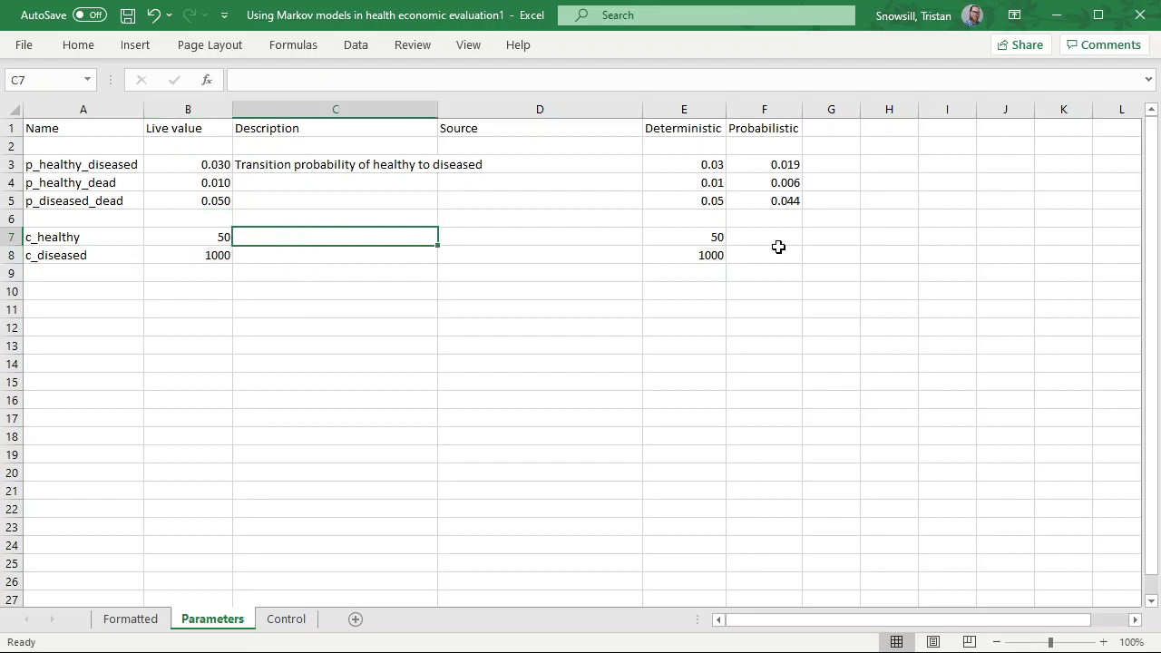
# Enter the Probabilistic c_healthy formula =GAMMA.INV(RAND(),(1/0.2)^2,E7/((1/0.2)^2)) in F7
pyautogui.click(787, 238)
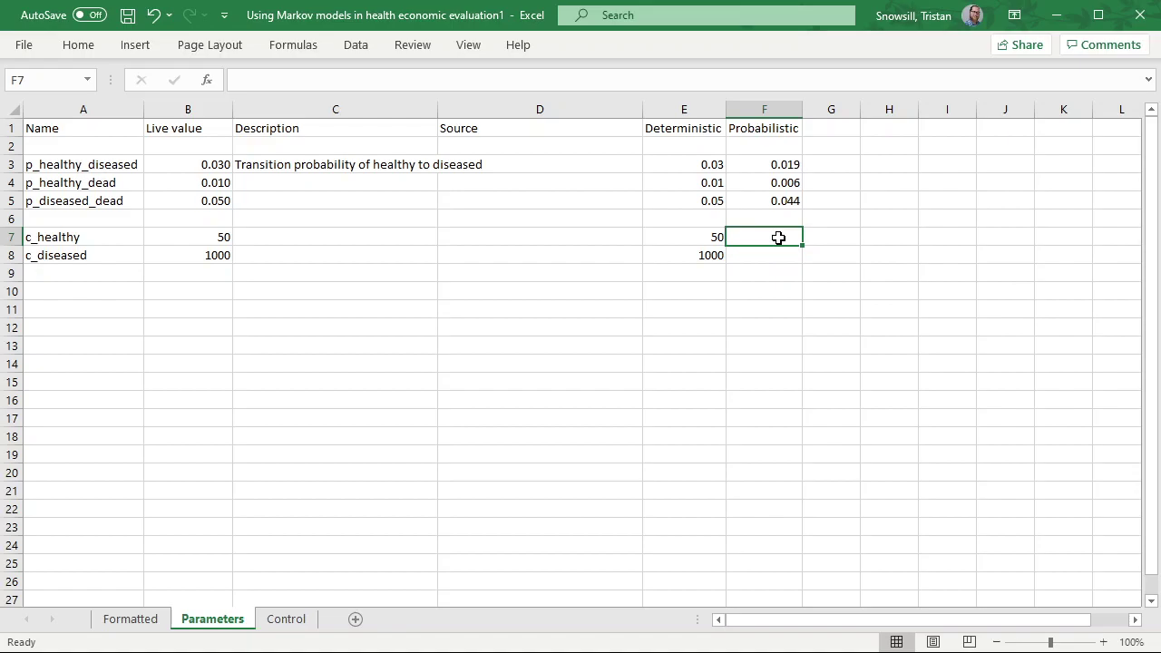
pyautogui.press('F9')
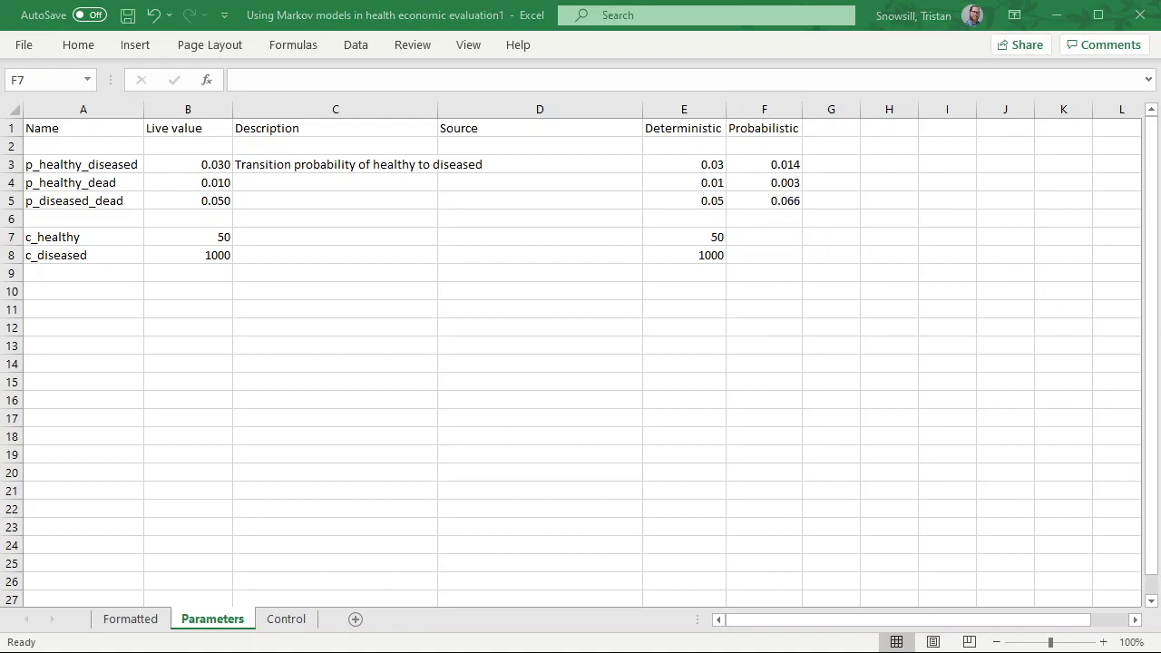
pyautogui.click(243, 29)
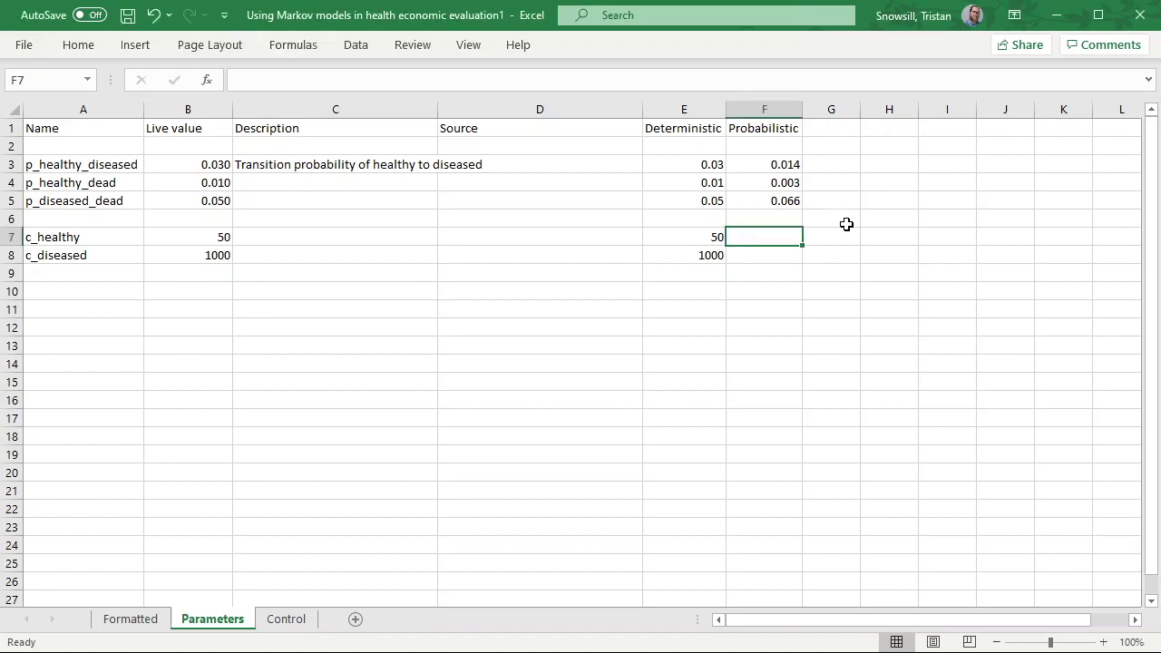
pyautogui.write('=')
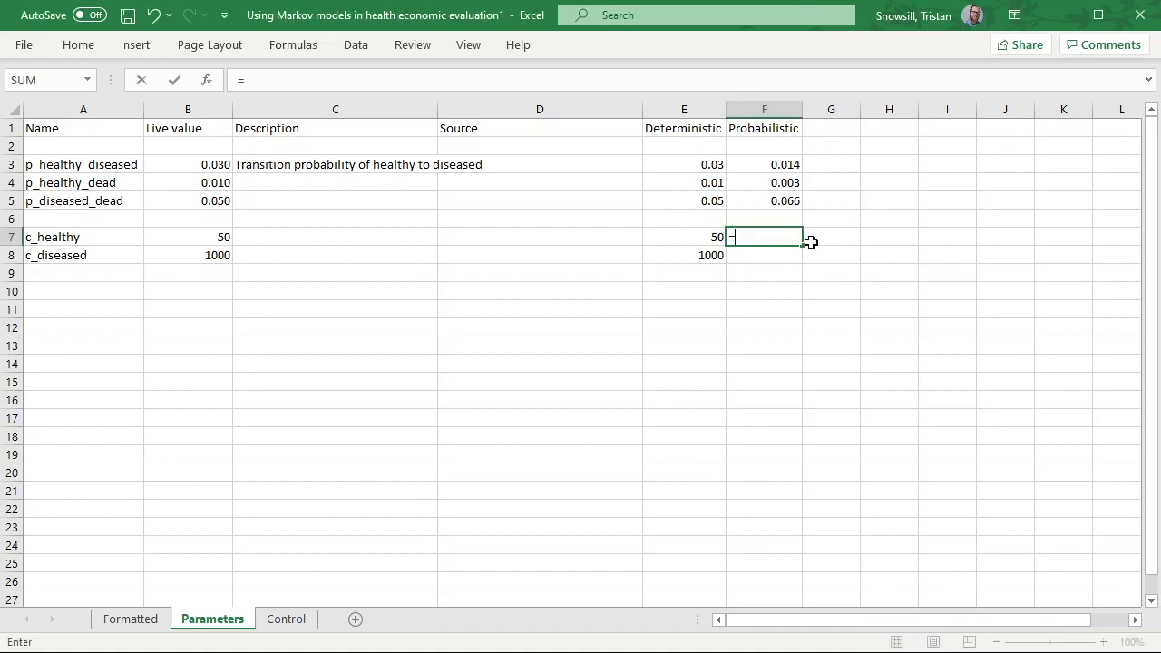
pyautogui.write('gamma.inv(RAND(),')
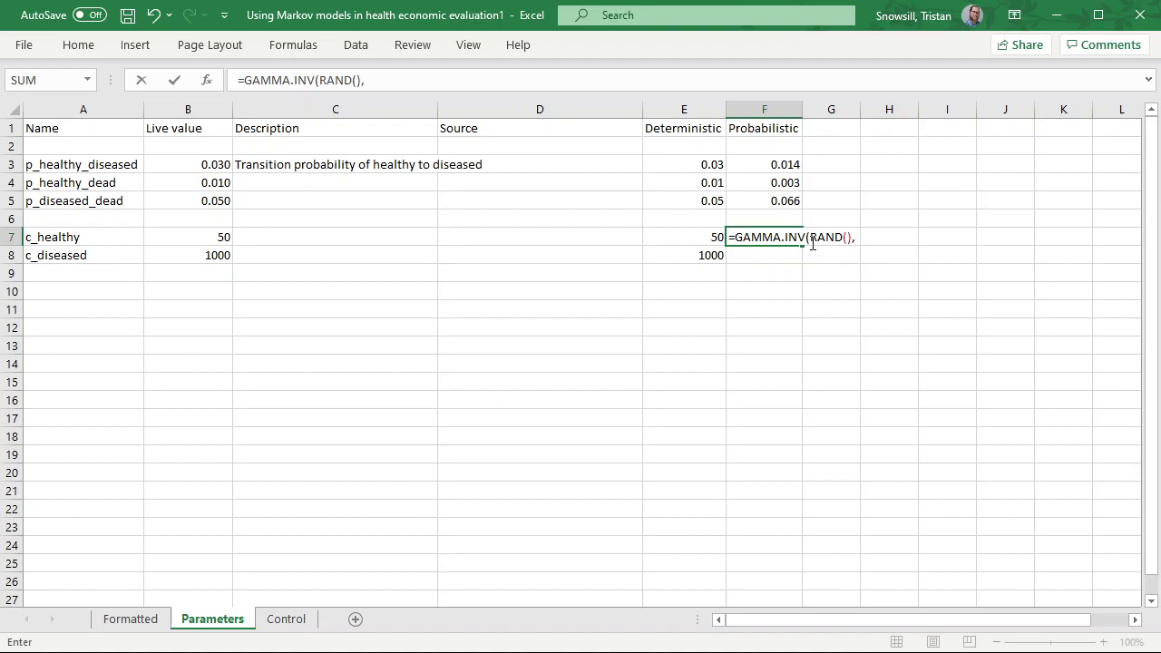
pyautogui.write('0.2')
pyautogui.write('(')
pyautogui.write('1')
pyautogui.write('/')
pyautogui.write(')^2,')
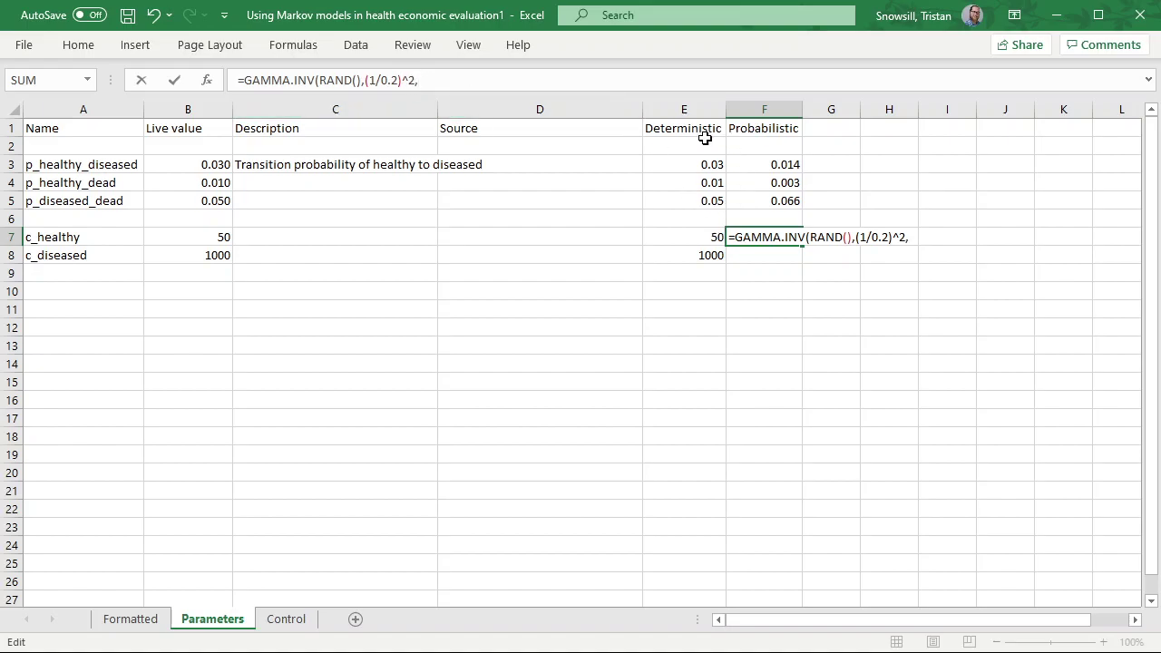
pyautogui.click(693, 238)
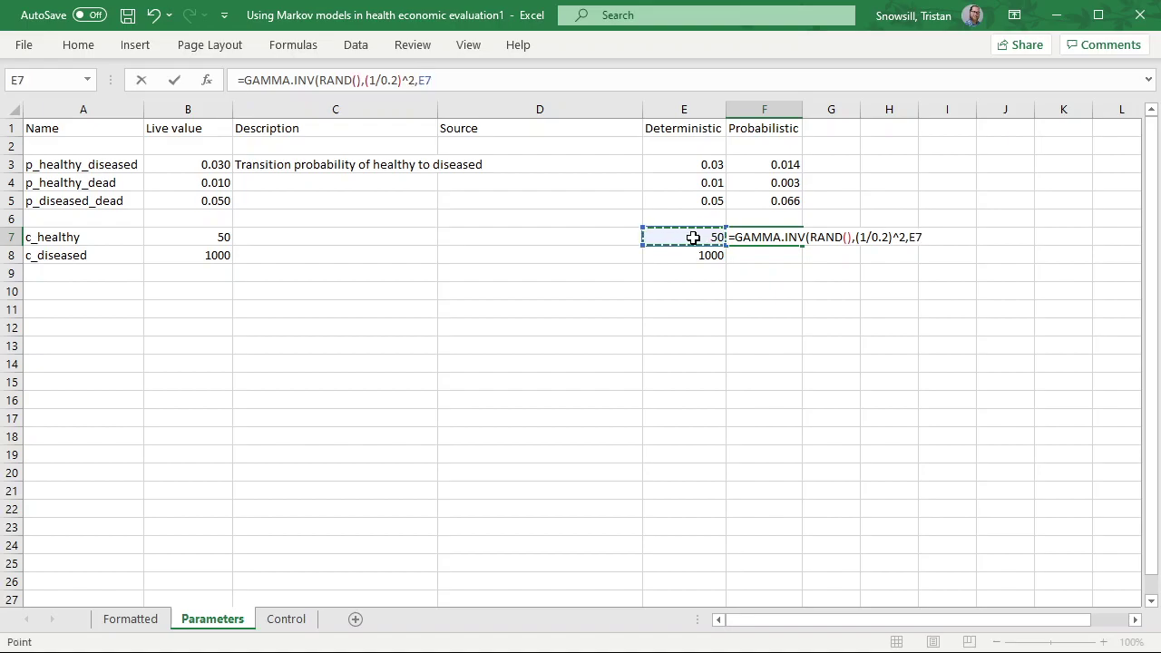
pyautogui.write('/((1/0.2)')
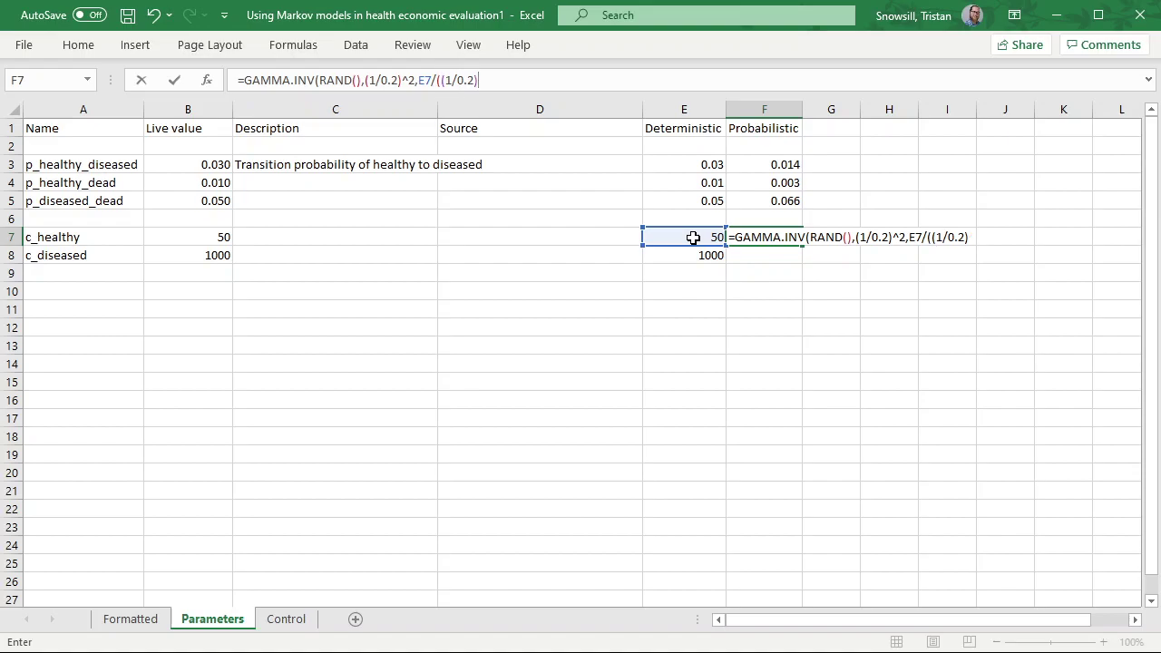
pyautogui.write('^2))')
pyautogui.press('Return')
pyautogui.press('Up')
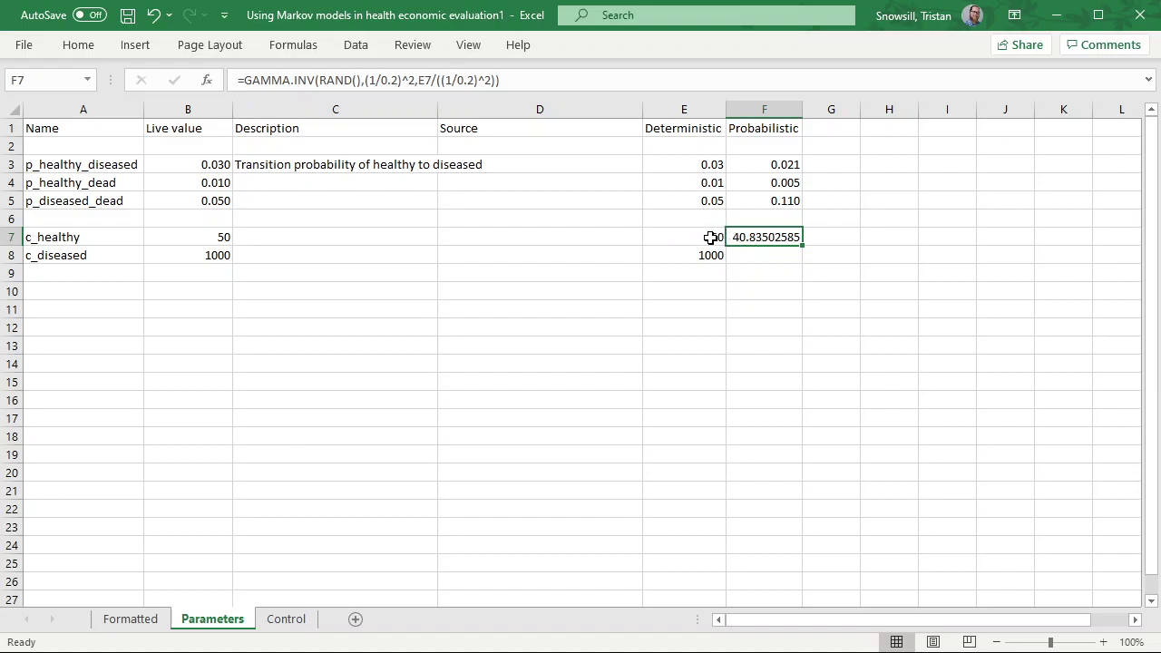
# Format F7 to two decimal places and fill its gamma formula down into F8 for c_diseased
pyautogui.click(91, 44)
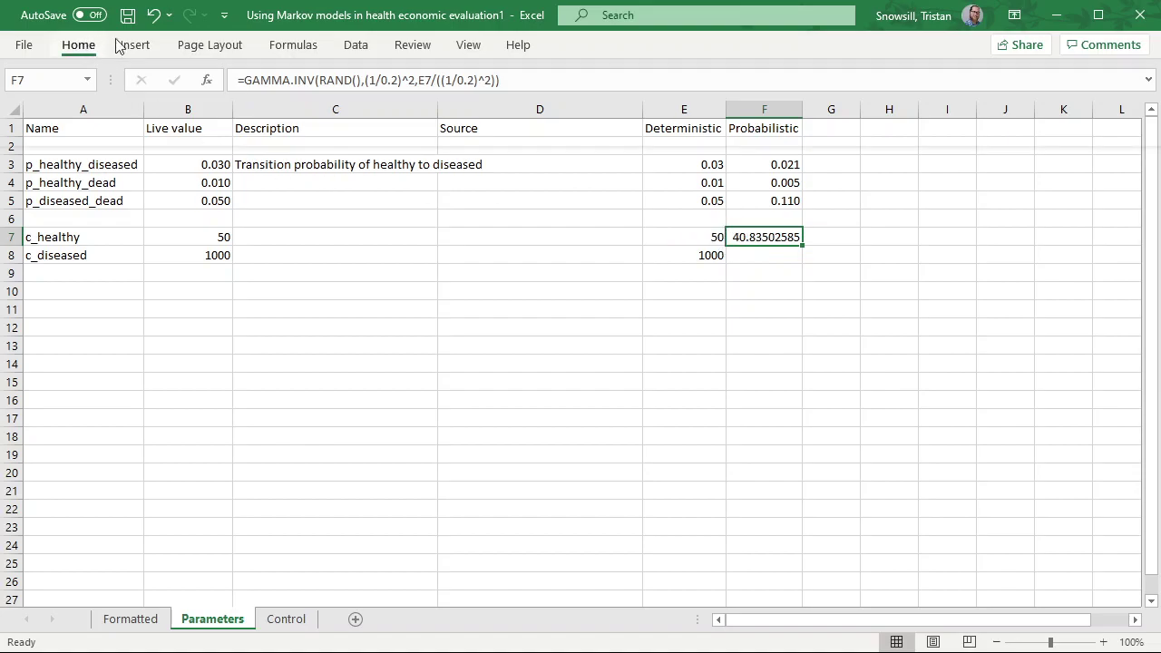
pyautogui.hotkey('ctrl', 'shift', '1')
pyautogui.click(768, 258)
pyautogui.hotkey('ctrl', 'd')
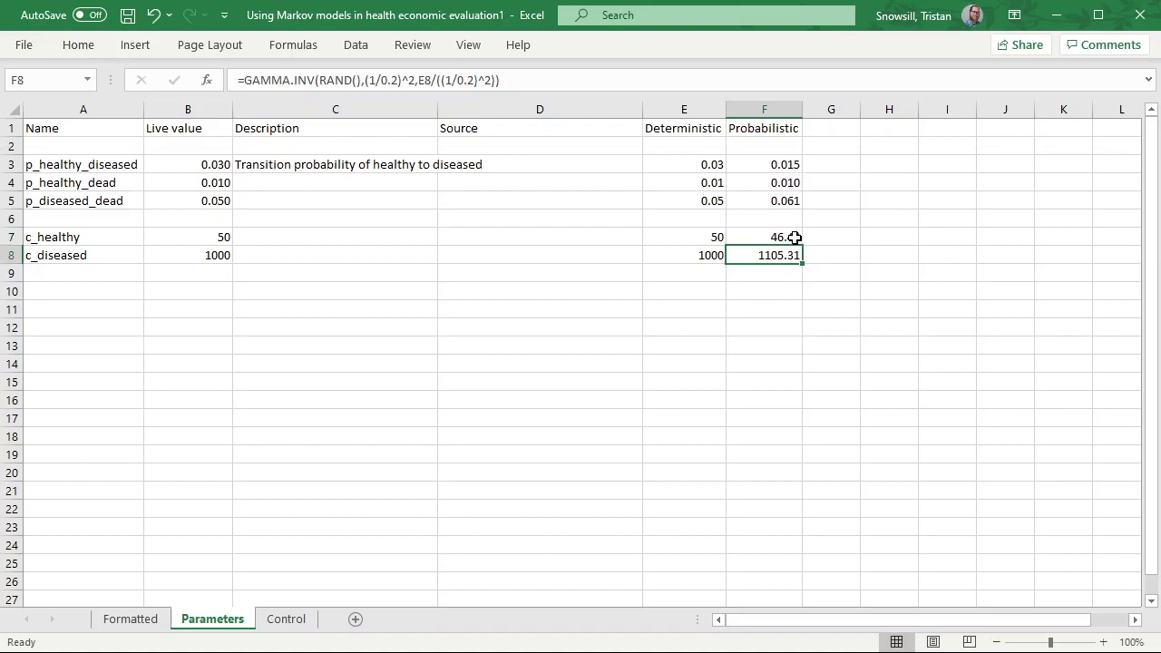
pyautogui.click(700, 254)
pyautogui.press('Right')
# Name the live value cells B7 and B8 c_healthy and c_diseased from their labels in A7:A8
pyautogui.click(159, 257)
pyautogui.moveTo(110, 245); pyautogui.dragTo(190, 258)
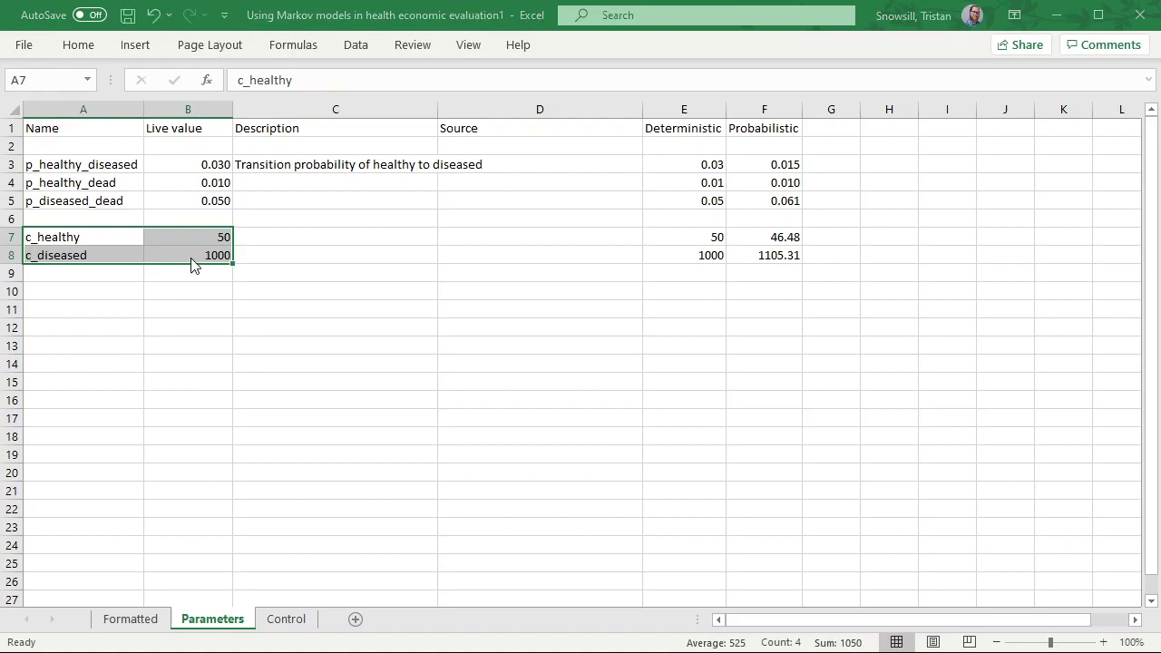
pyautogui.press('F9')
pyautogui.click(195, 257)
pyautogui.click(221, 238)
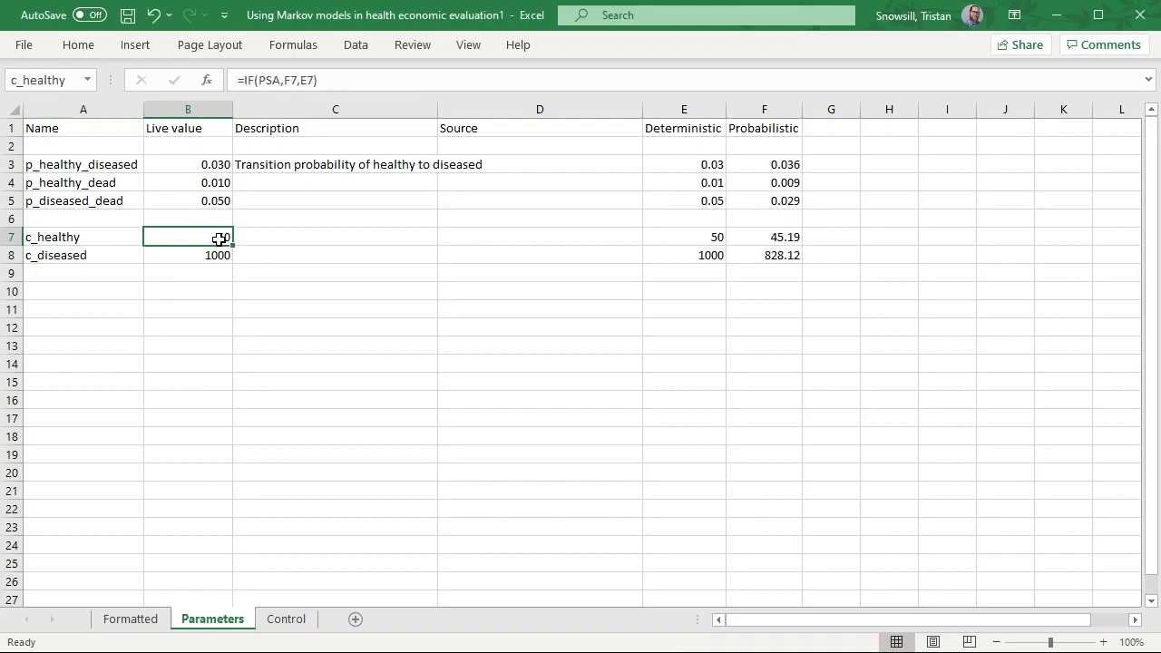
pyautogui.press('Down')
pyautogui.press('Down')
pyautogui.press('Down')
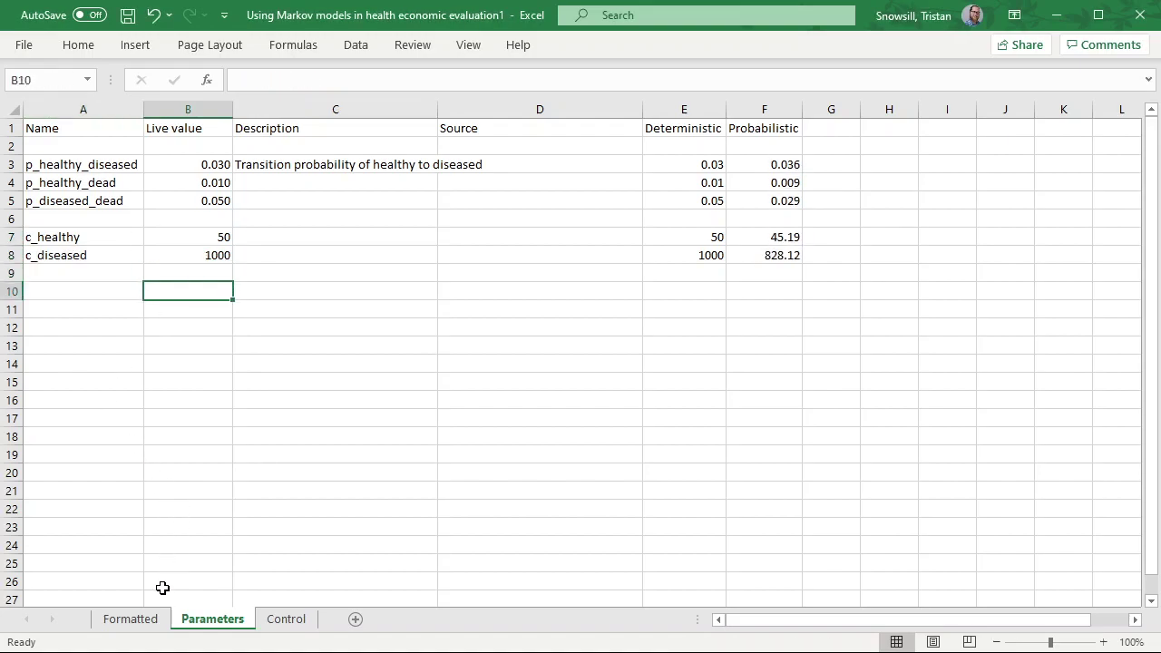
# In the Formatted sheet's payoffs, set the Healthy cost in B9 to =c_healthy and the Diseased cost in B10 to =c_diseased
pyautogui.click(131, 618)
pyautogui.click(145, 312)
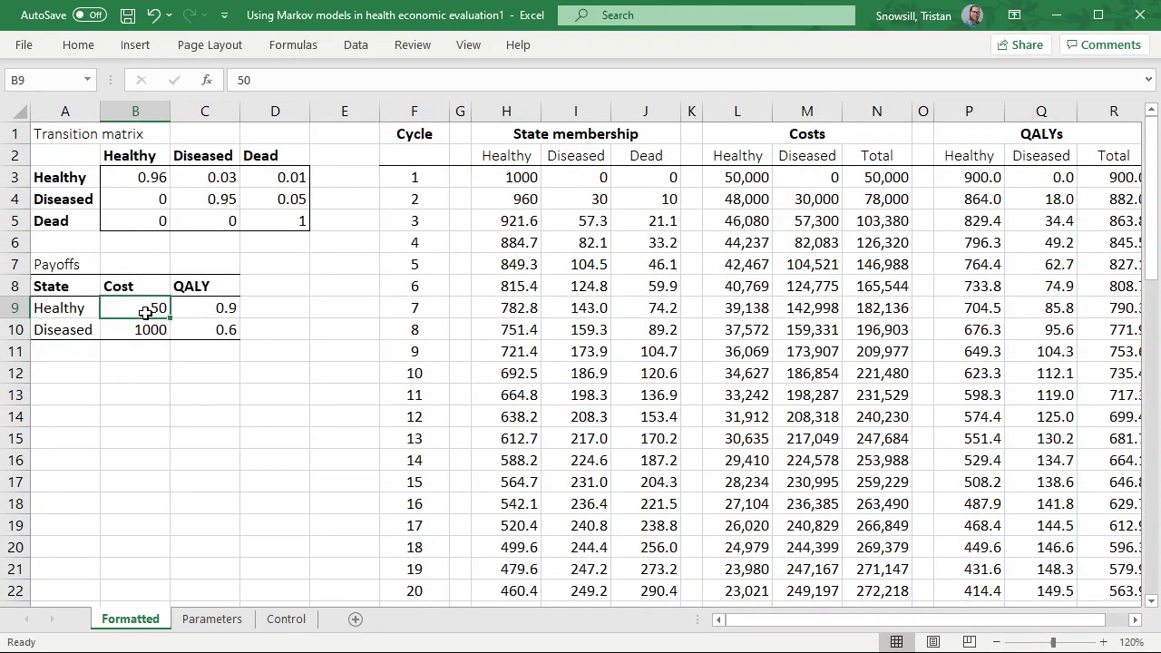
pyautogui.write('=c_heal')
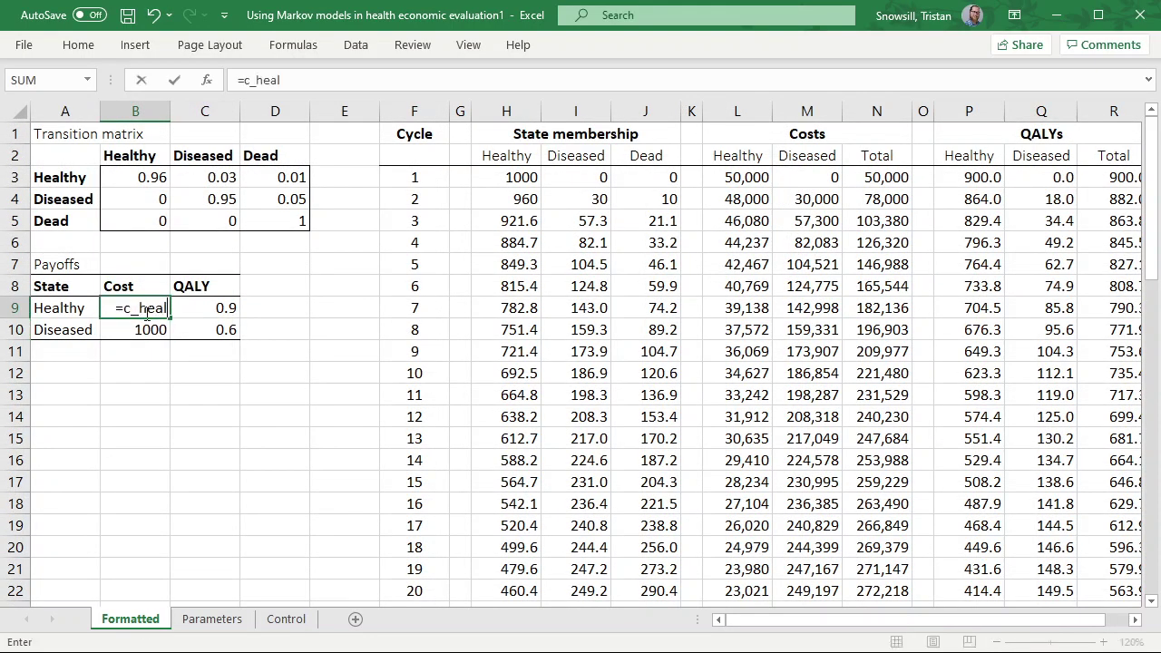
pyautogui.write('thy')
pyautogui.press('Return')
pyautogui.write('=c')
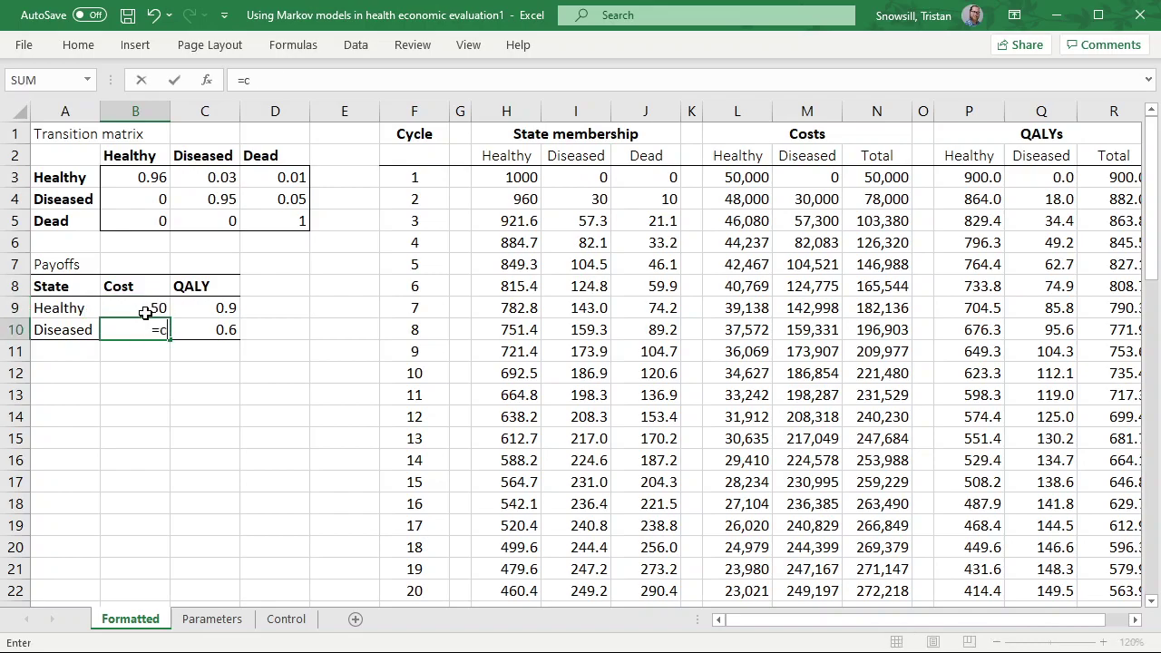
pyautogui.write('_diseased')
pyautogui.press('Return')
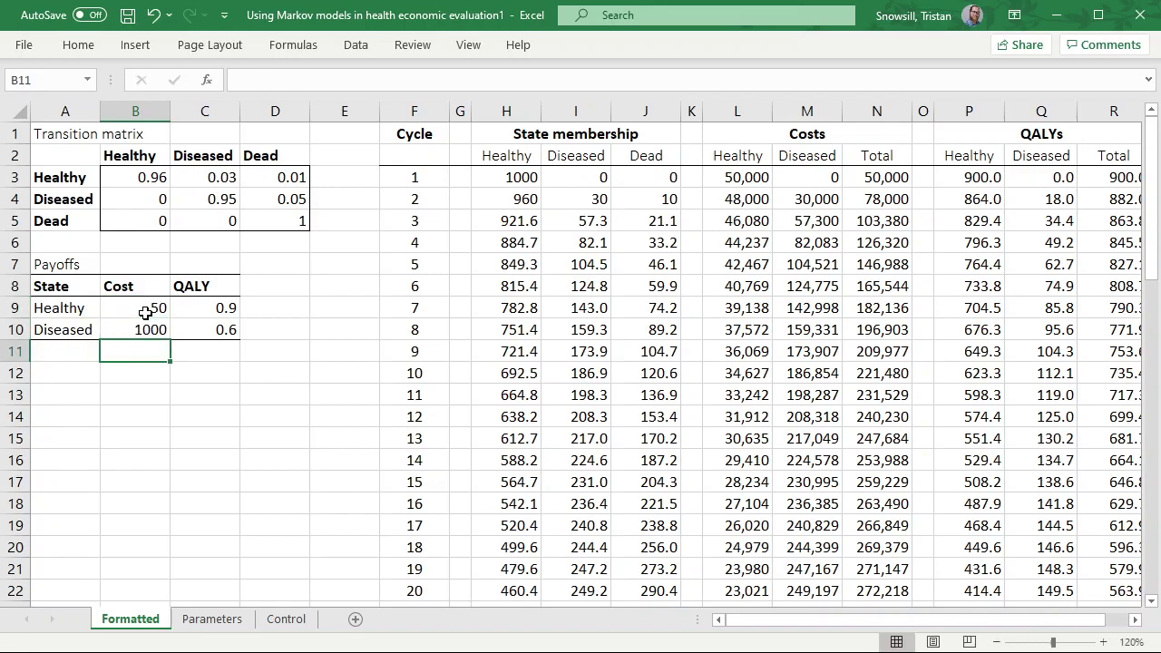
pyautogui.click(145, 312)
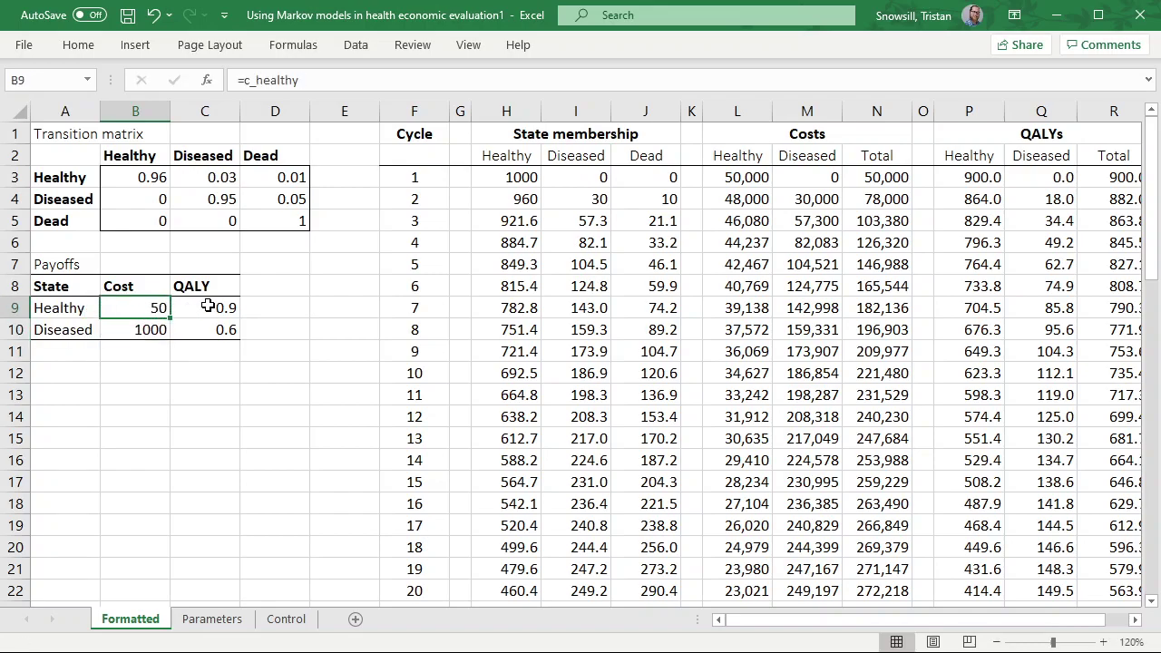
# On the Parameters sheet, add the utility parameter names u_healthy in A10 and u_diseased in A11
pyautogui.click(222, 618)
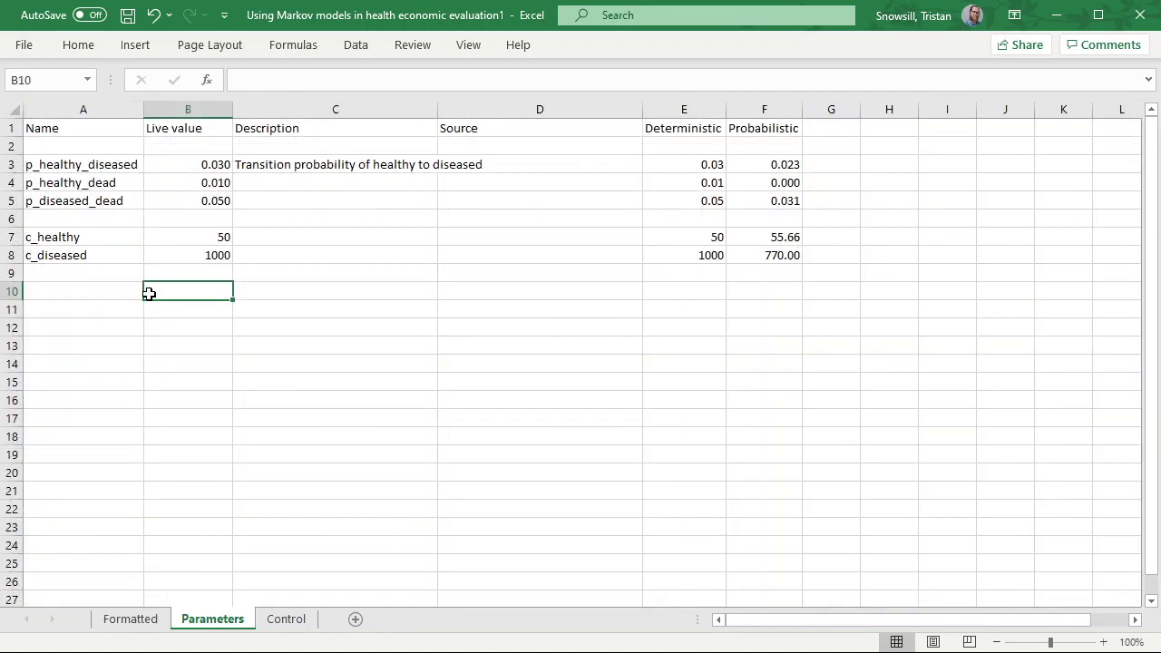
pyautogui.click(98, 292)
pyautogui.write('u_healthy')
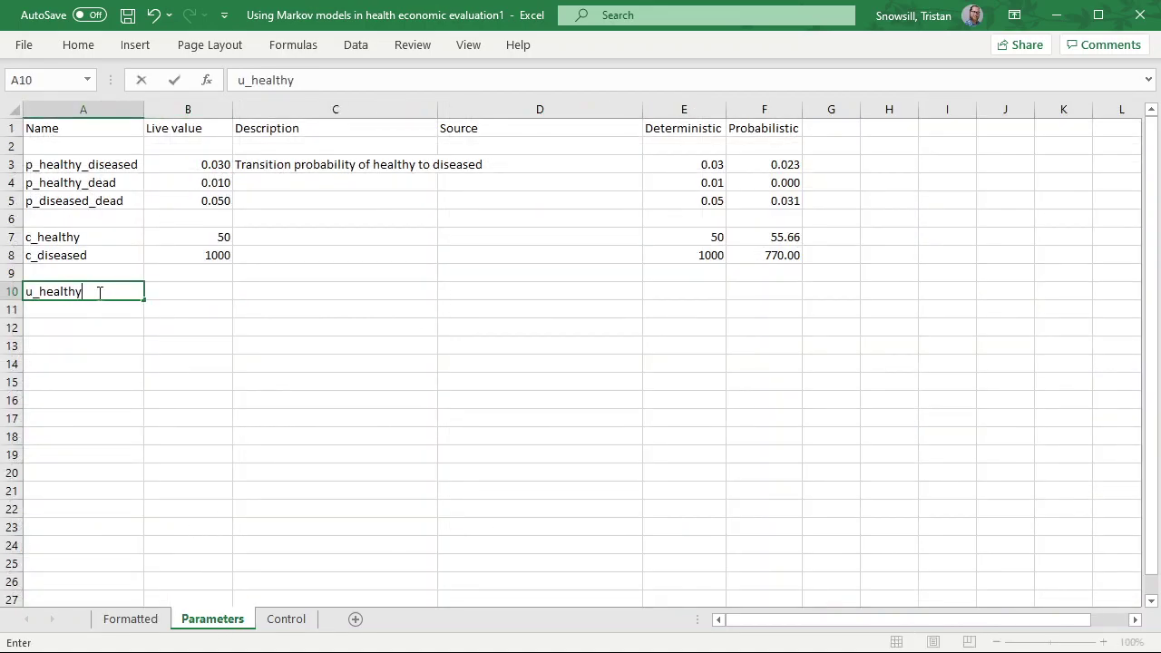
pyautogui.press('Return')
pyautogui.write('u_disease')
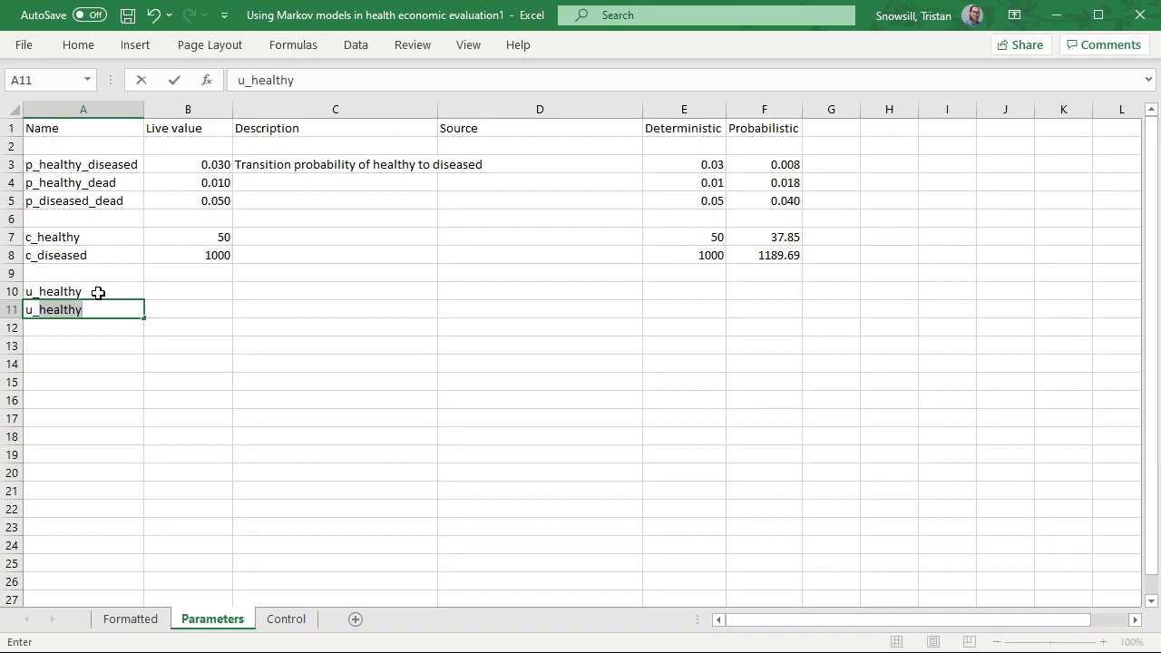
pyautogui.write('d')
pyautogui.press('Tab')
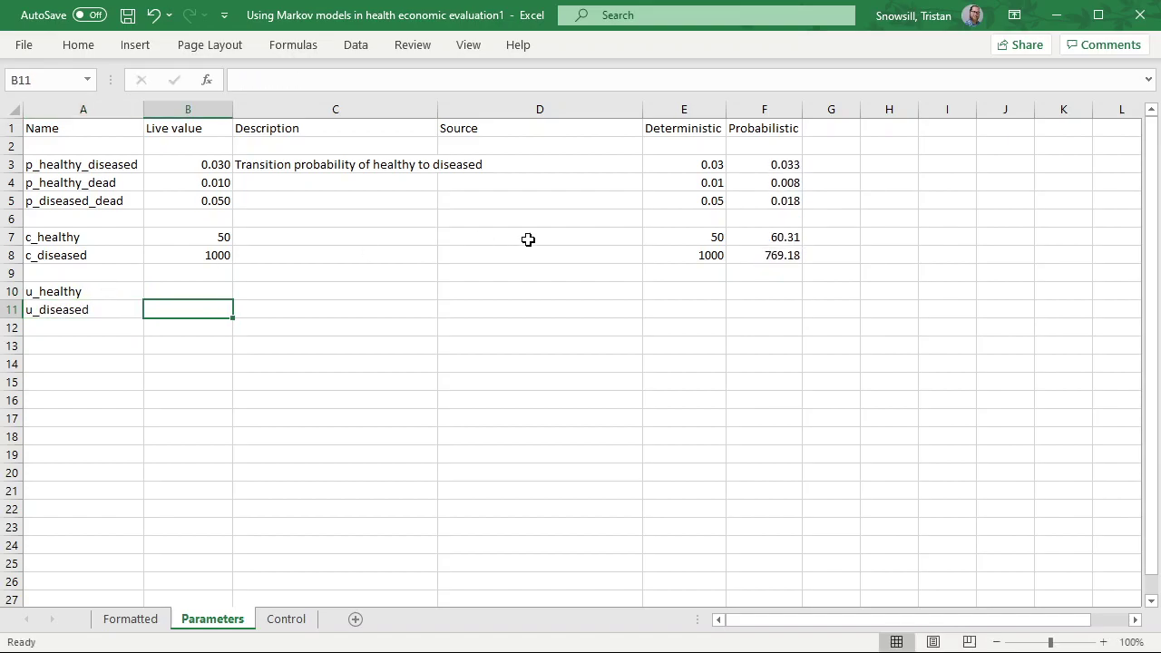
# Enter the Deterministic utilities 0.9 in E10 and 0.6 in E11, and check them against the Formatted sheet's QALY payoffs
pyautogui.click(704, 292)
pyautogui.write('0.9')
pyautogui.press('Return')
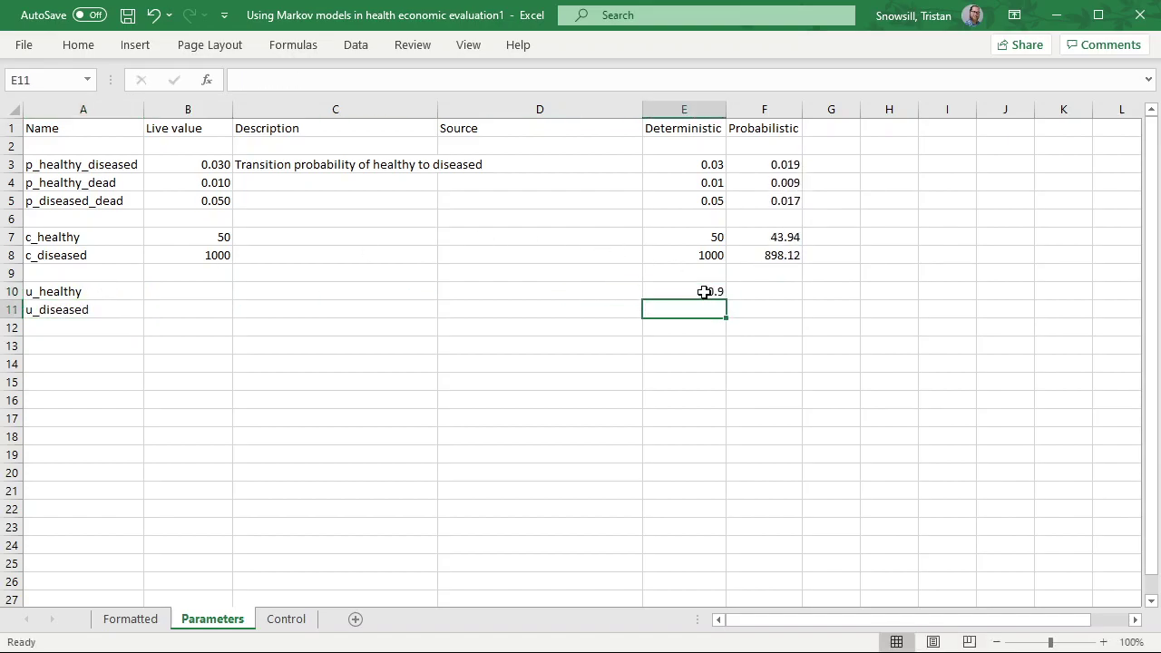
pyautogui.write('0.6')
pyautogui.press('Return')
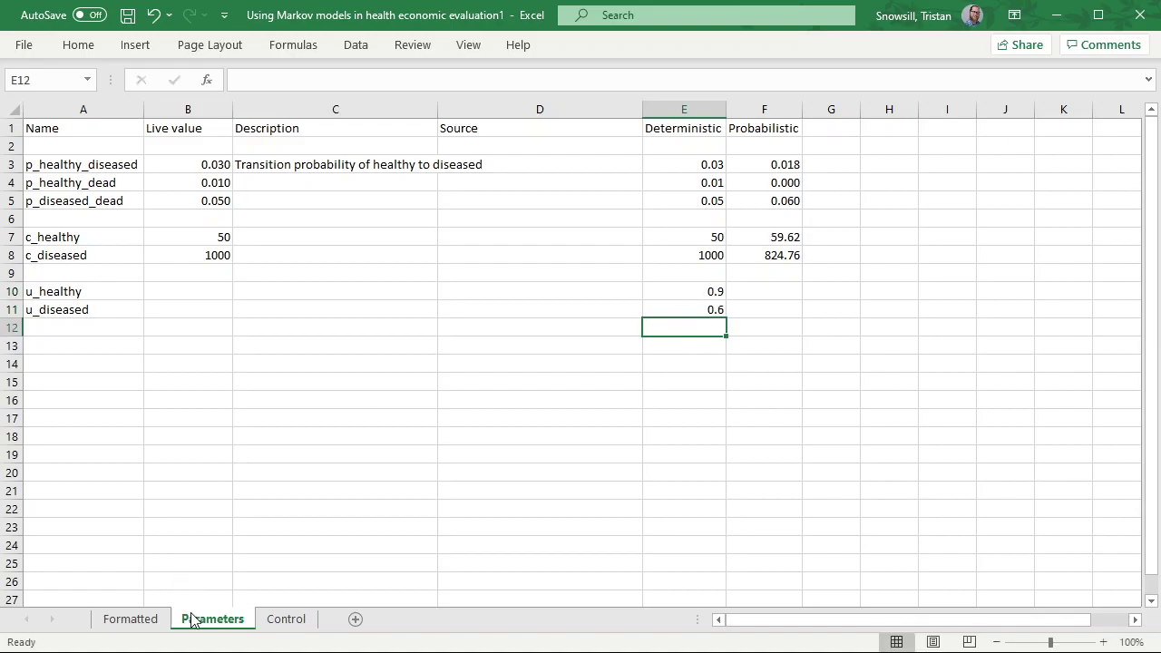
pyautogui.click(129, 618)
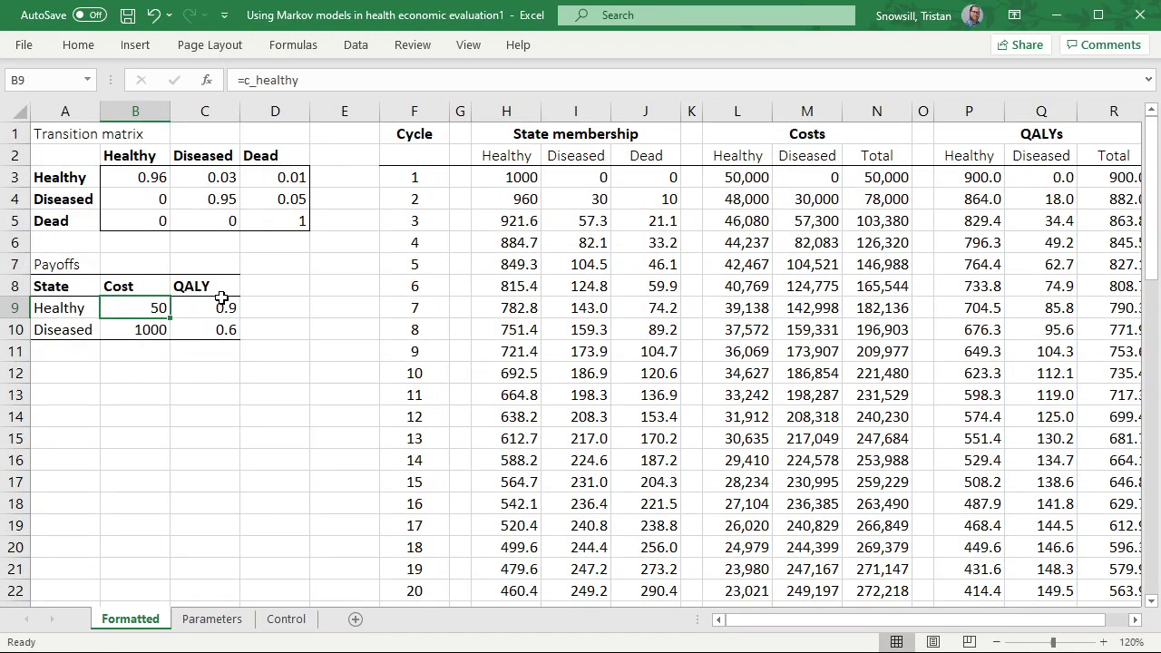
pyautogui.click(218, 621)
# Enter the Probabilistic u_healthy formula =BETA.INV(RAND(),90,10) in F10 of the Parameters sheet
pyautogui.click(780, 293)
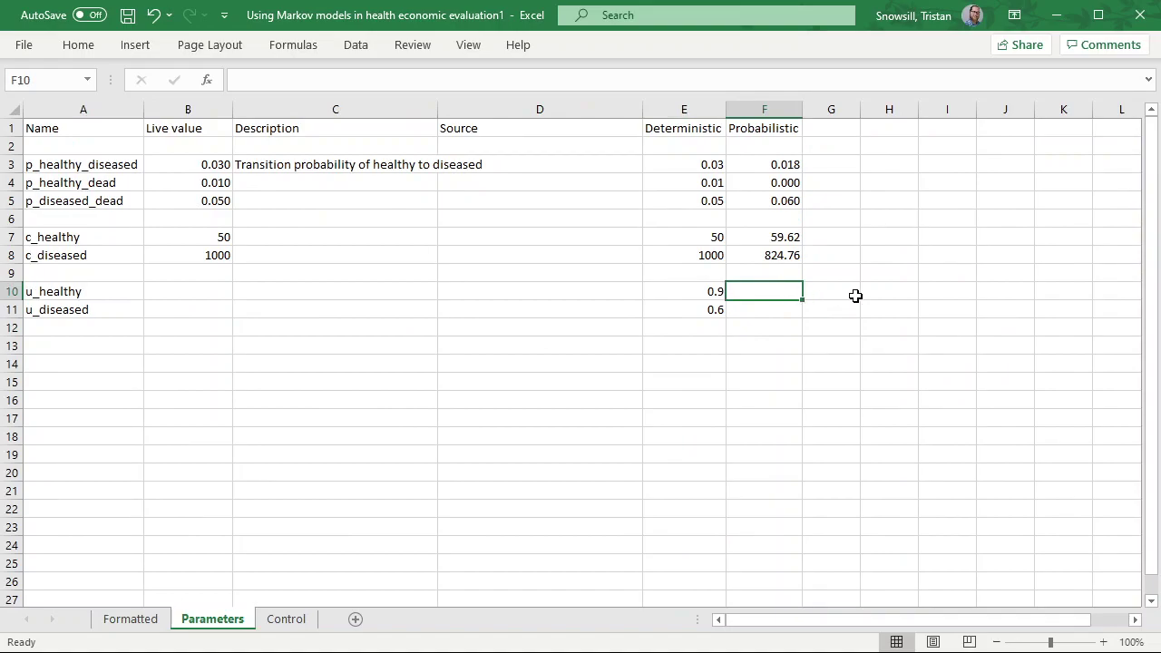
pyautogui.write('=BETA')
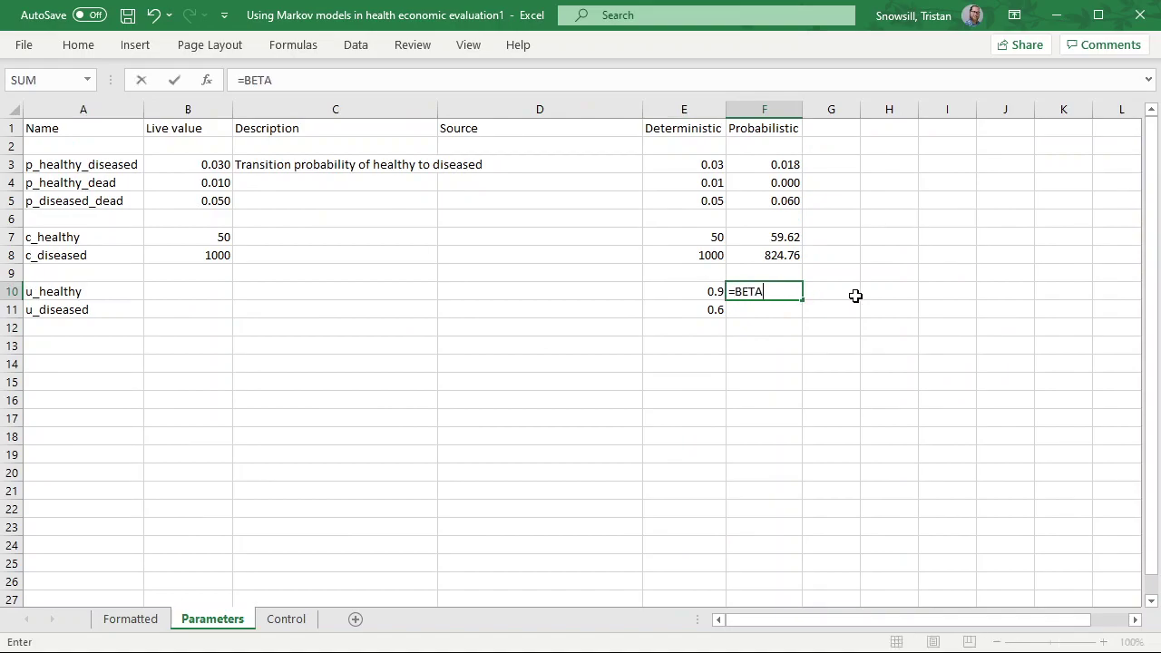
pyautogui.write('.INV(')
pyautogui.write('RAND(),')
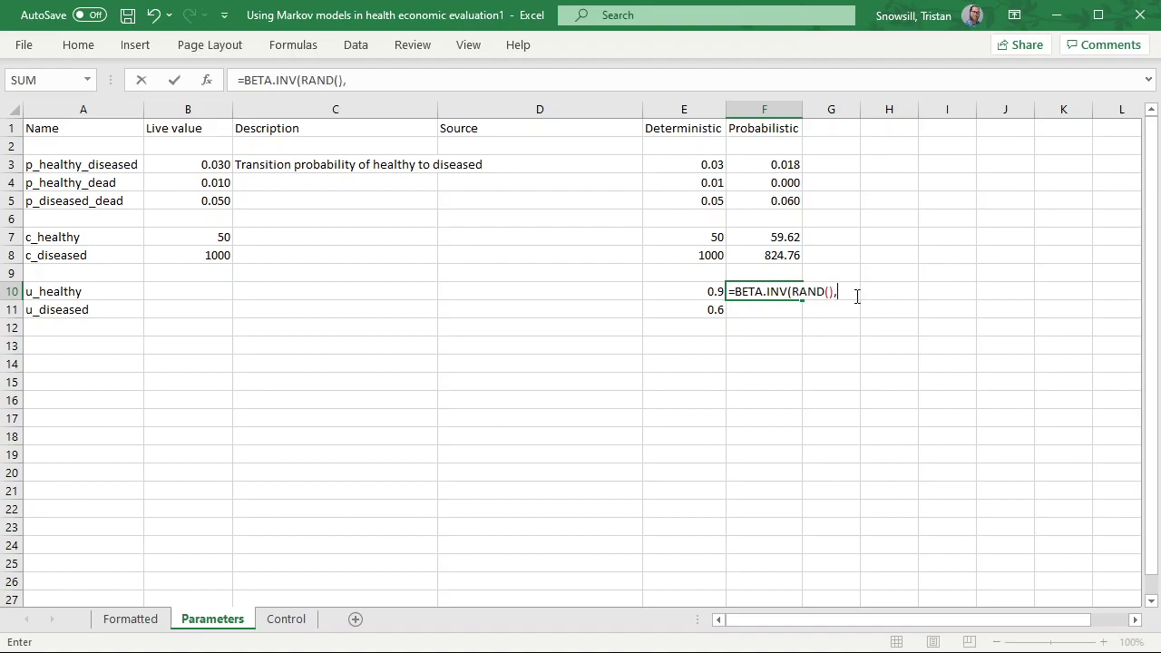
pyautogui.write('90,10')
pyautogui.press('Return')
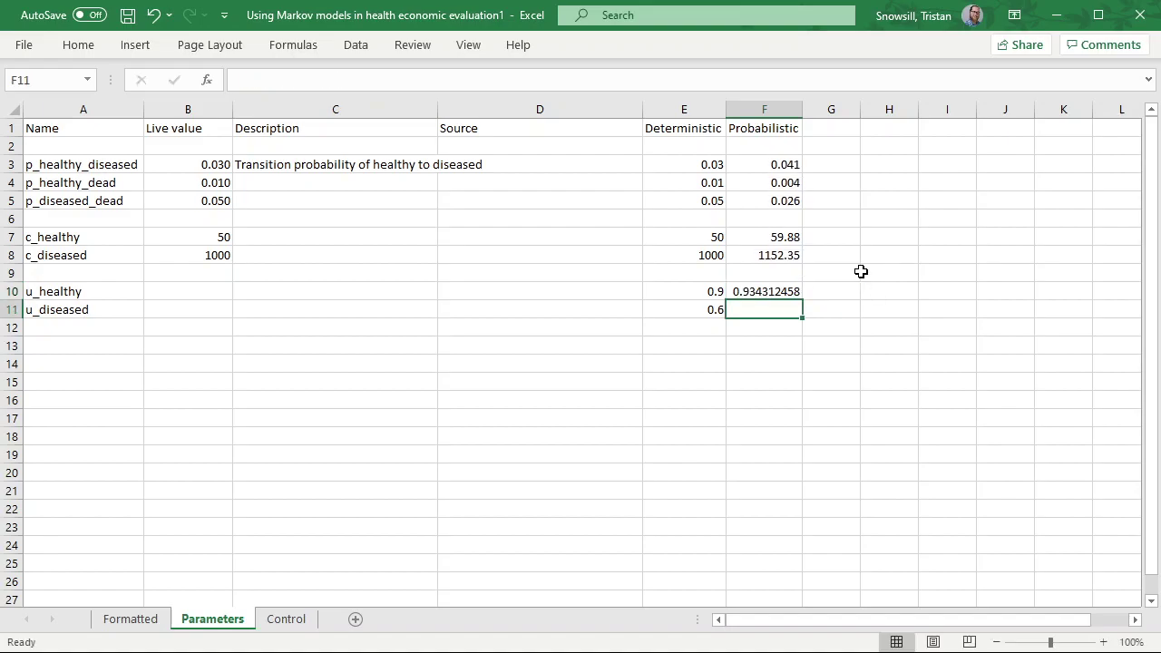
# Copy the u_healthy Beta formula down to F11 for u_diseased and show F10:F11 with three decimal places
pyautogui.hotkey('ctrl', 'd')
pyautogui.keyDown('shift'); pyautogui.click(776, 290); pyautogui.keyUp('shift')
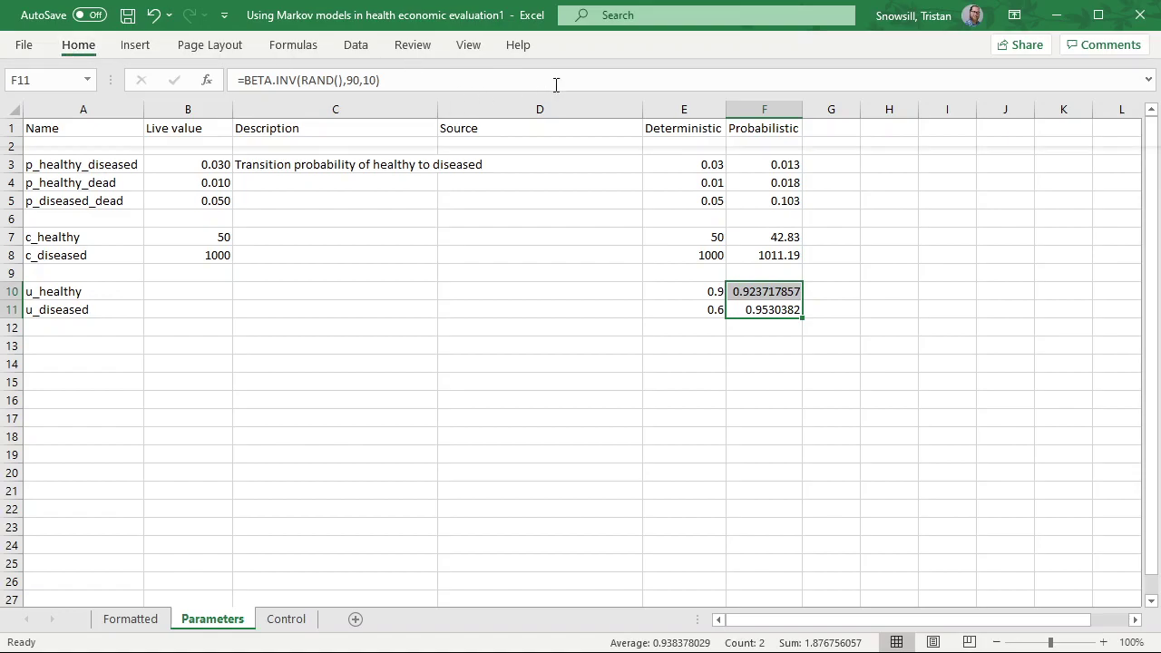
pyautogui.hotkey('ctrl', 'shift', '1')
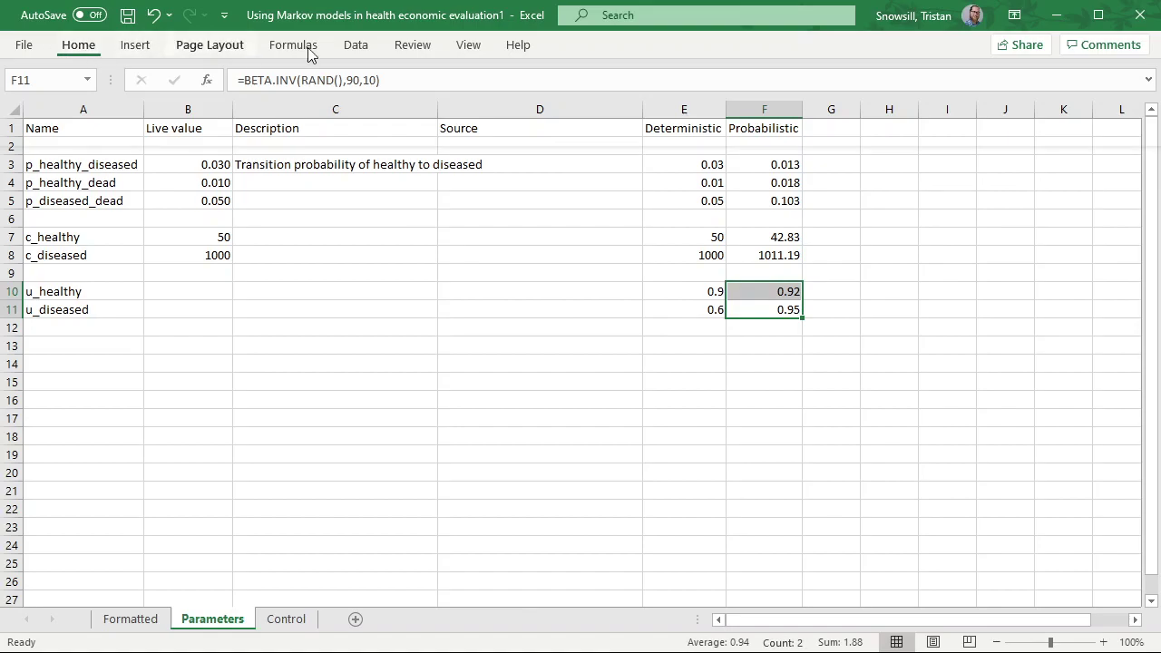
pyautogui.hotkey('alt', 'h')
pyautogui.press('0')
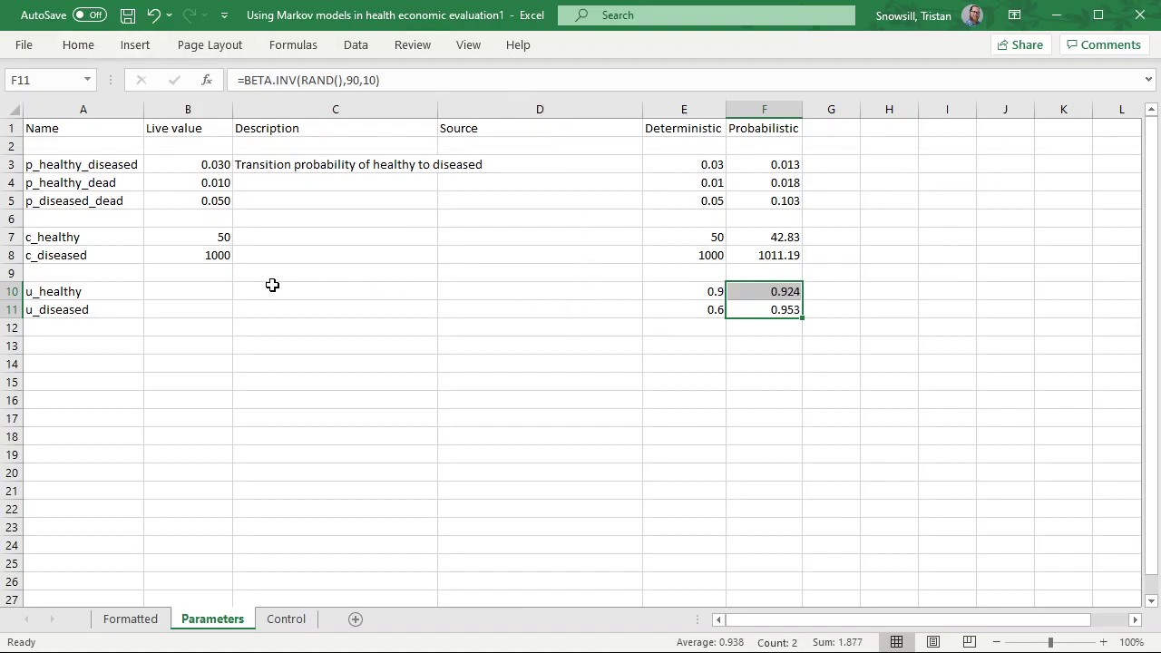
# Copy the live value formula from B5 into B10:B11 for both utilities and check the cell references
pyautogui.click(220, 291)
pyautogui.click(218, 201)
pyautogui.hotkey('ctrl', 'c')
pyautogui.moveTo(223, 290); pyautogui.dragTo(221, 303)
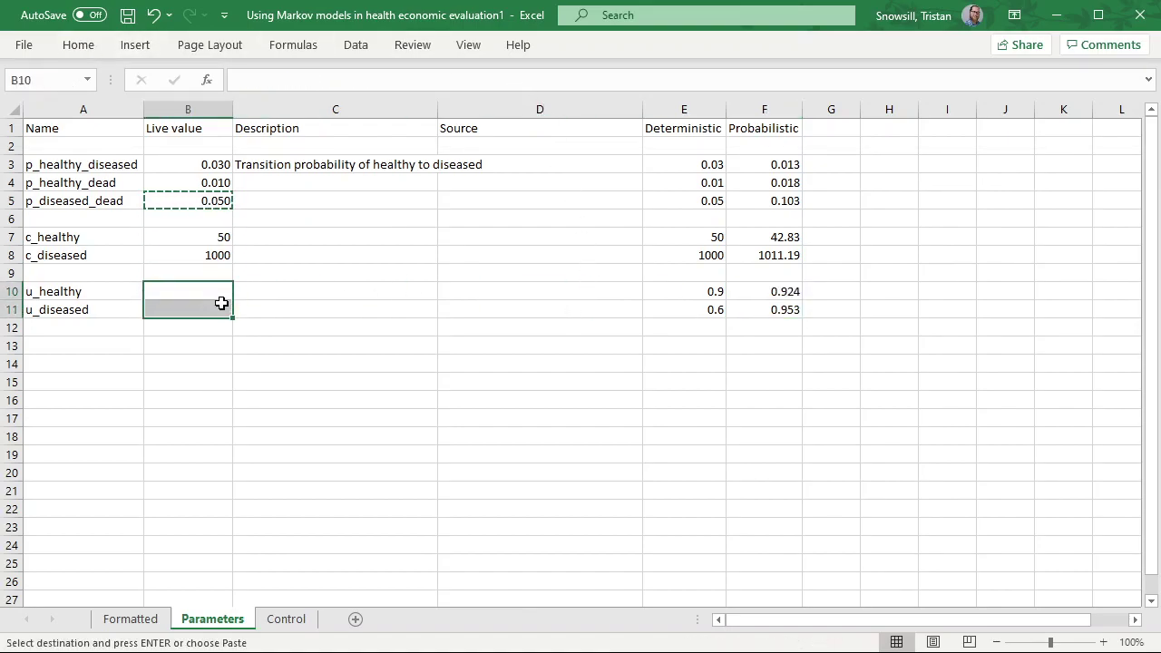
pyautogui.press('Return')
pyautogui.click(221, 291)
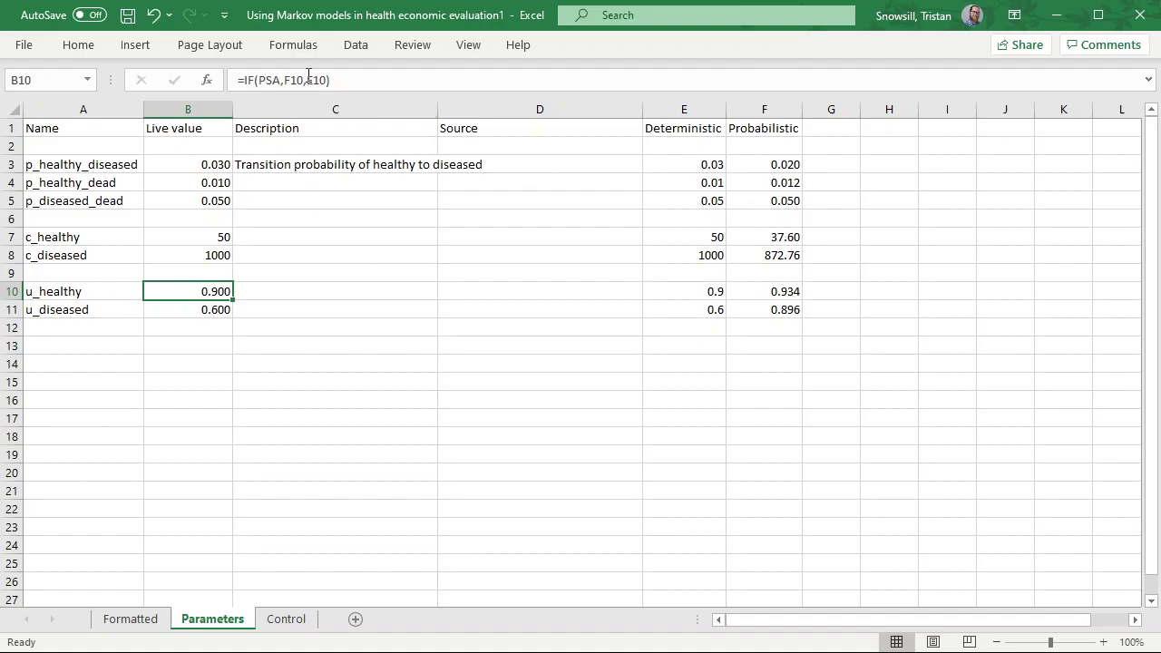
pyautogui.press('Down')
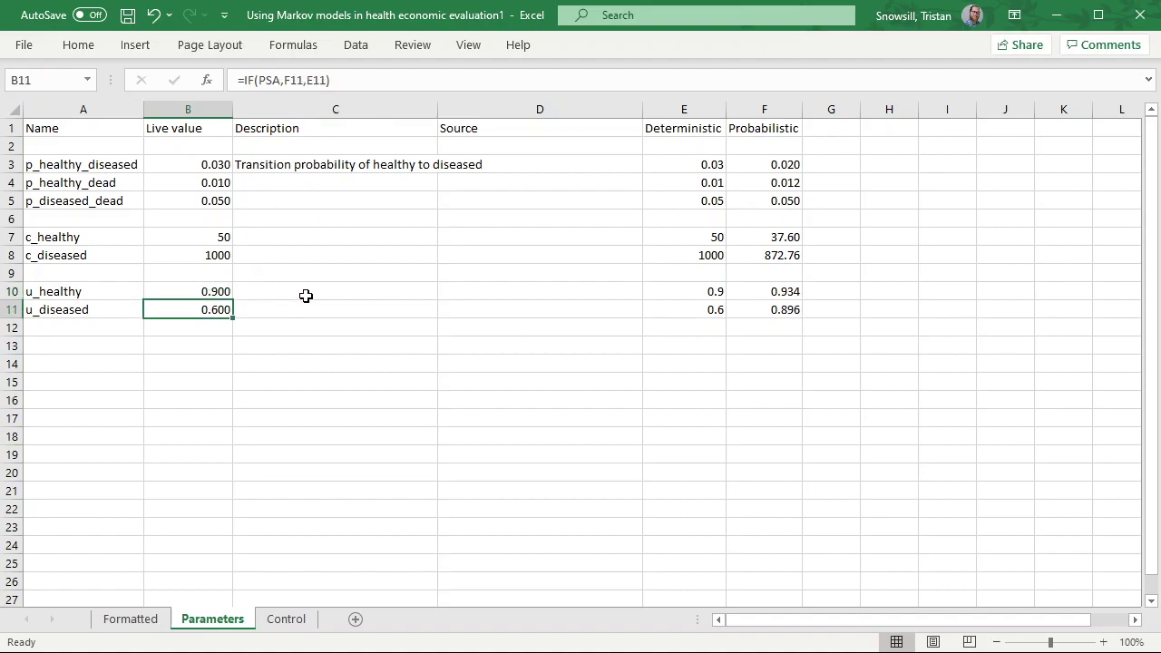
# Name the live value cells B10 and B11 from their labels u_healthy and u_diseased in column A
pyautogui.hotkey('shift', 'Up')
pyautogui.hotkey('shift', 'Left')
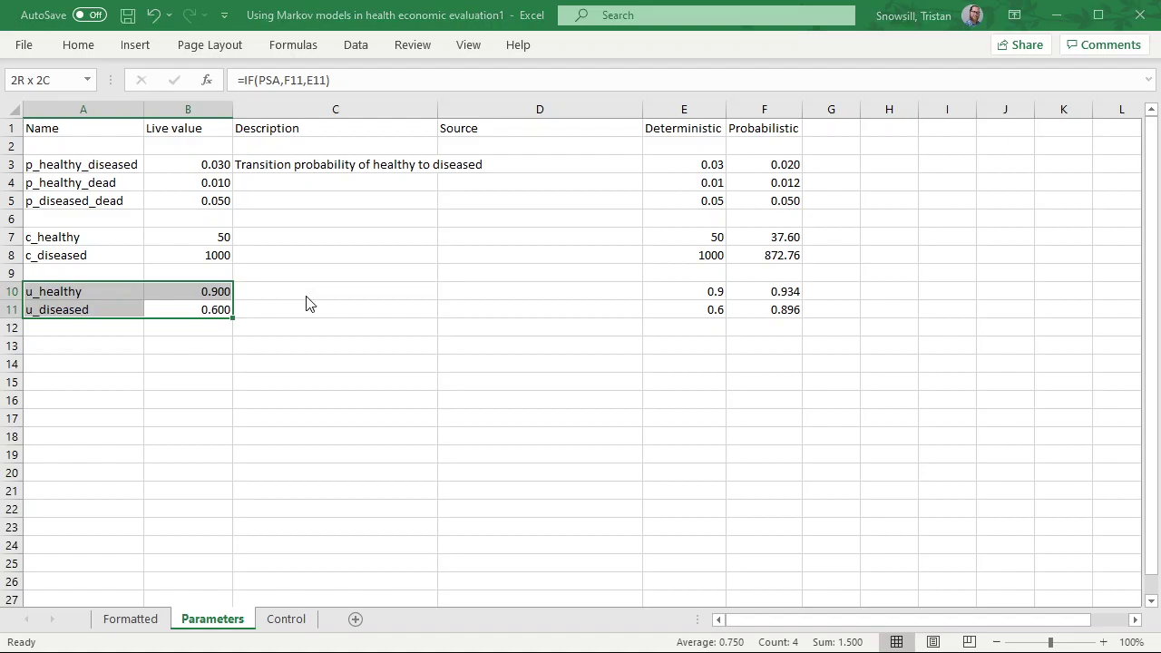
pyautogui.press('F9')
pyautogui.click(219, 287)
pyautogui.click(221, 305)
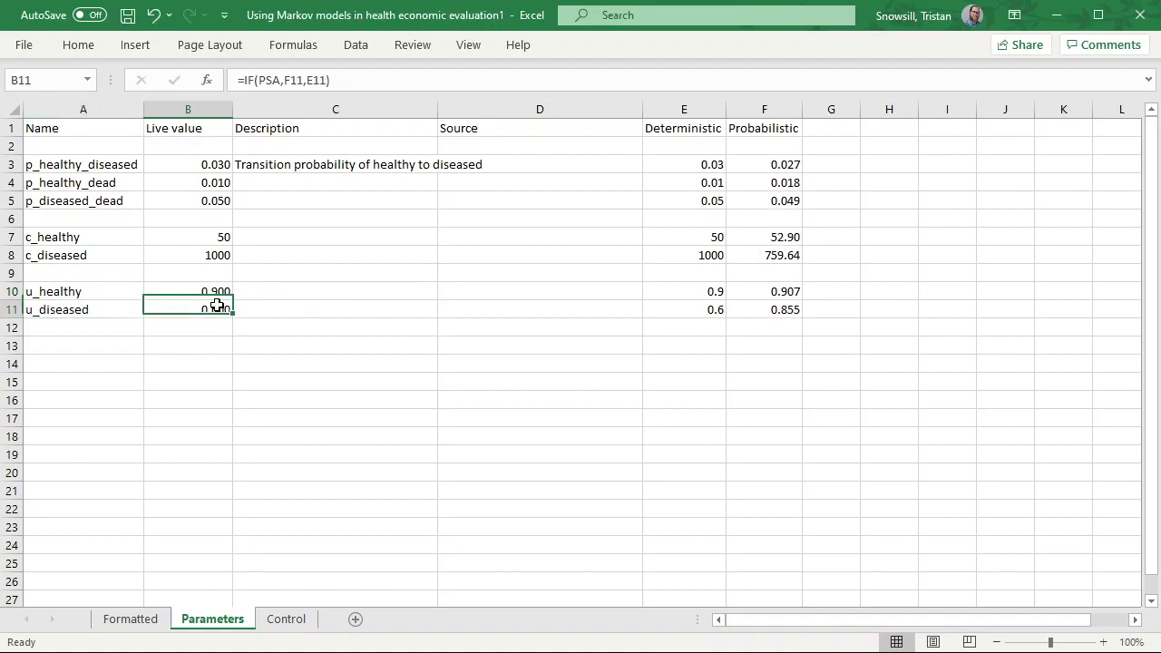
# In the Formatted sheet's payoffs, set the Healthy QALY in C9 to =u_healthy and the Diseased QALY in C10 to =u_diseased
pyautogui.click(136, 621)
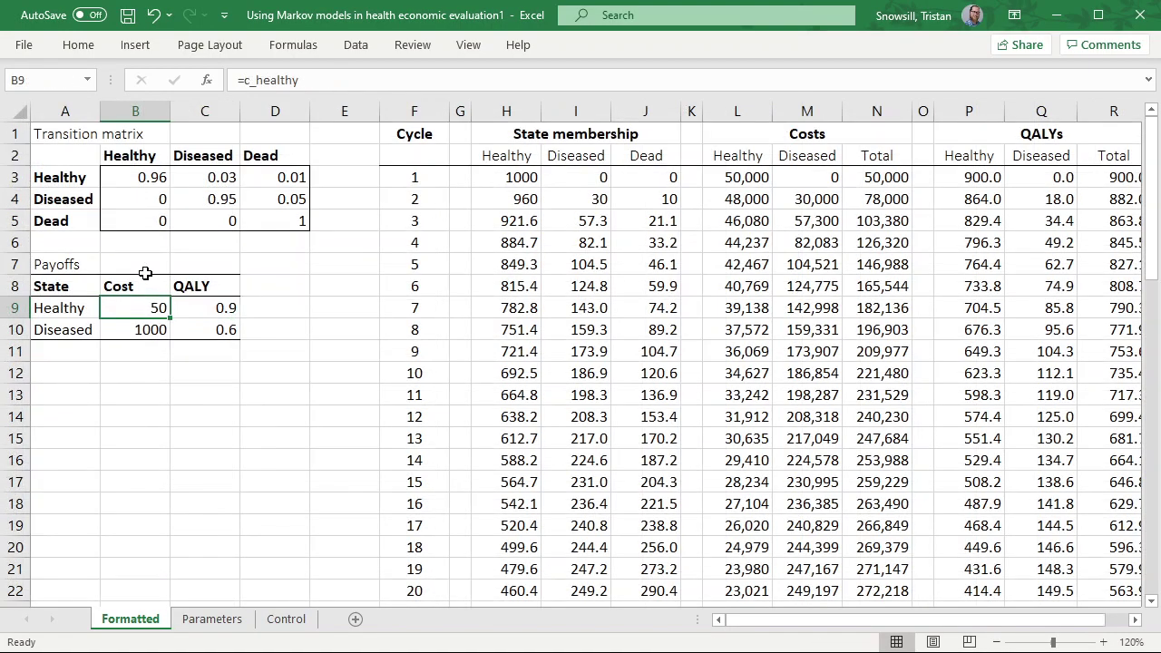
pyautogui.click(218, 308)
pyautogui.write('=')
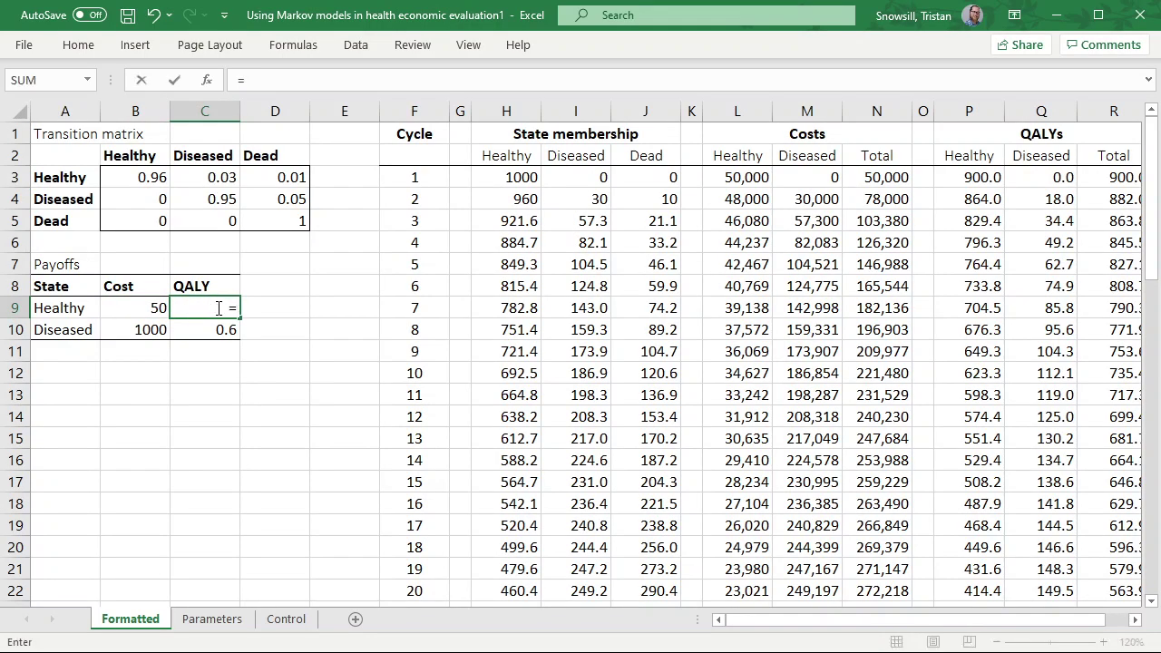
pyautogui.write('u_healthy')
pyautogui.press('Return')
pyautogui.write('=u_di')
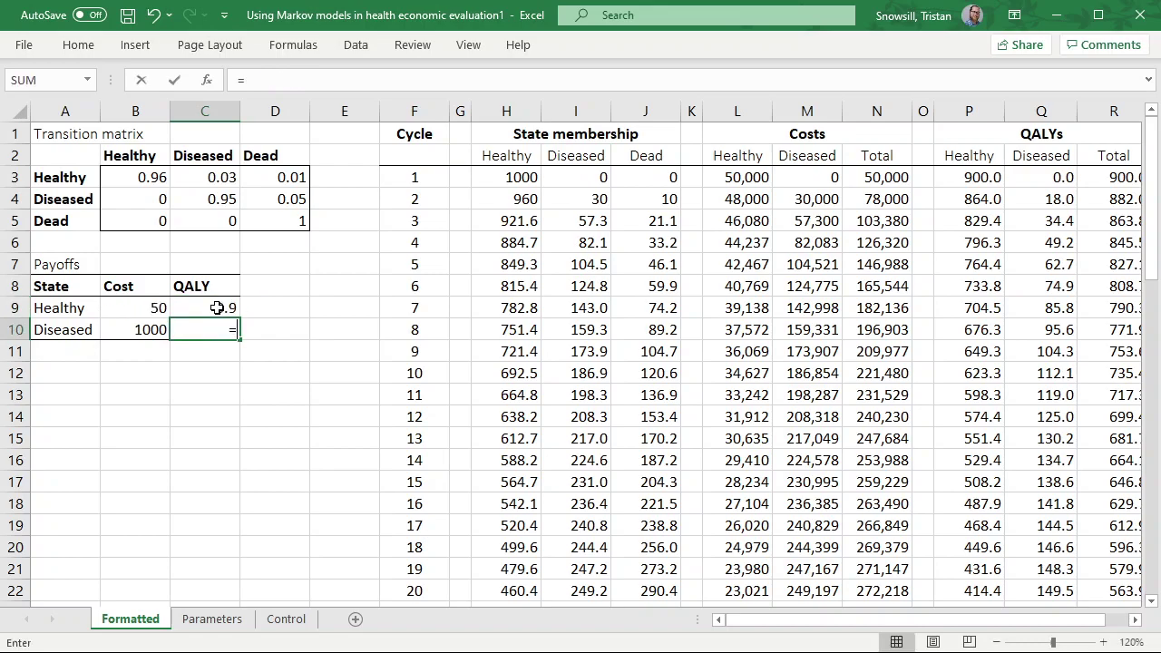
pyautogui.write('ased')
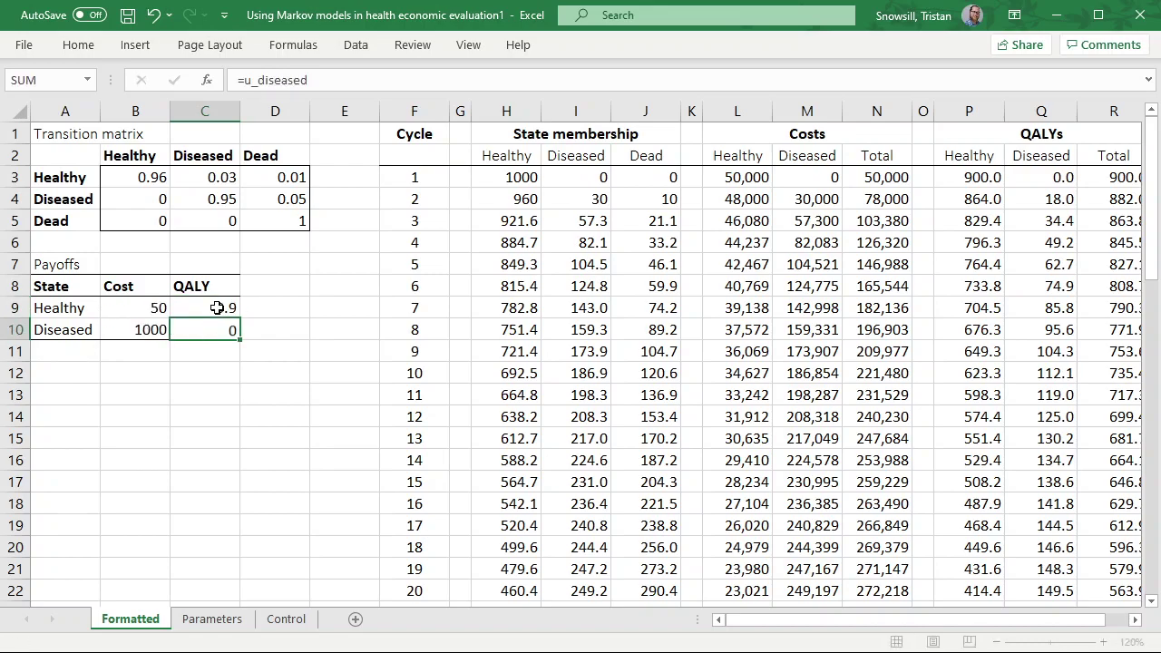
pyautogui.press('Return')
pyautogui.press('Right')
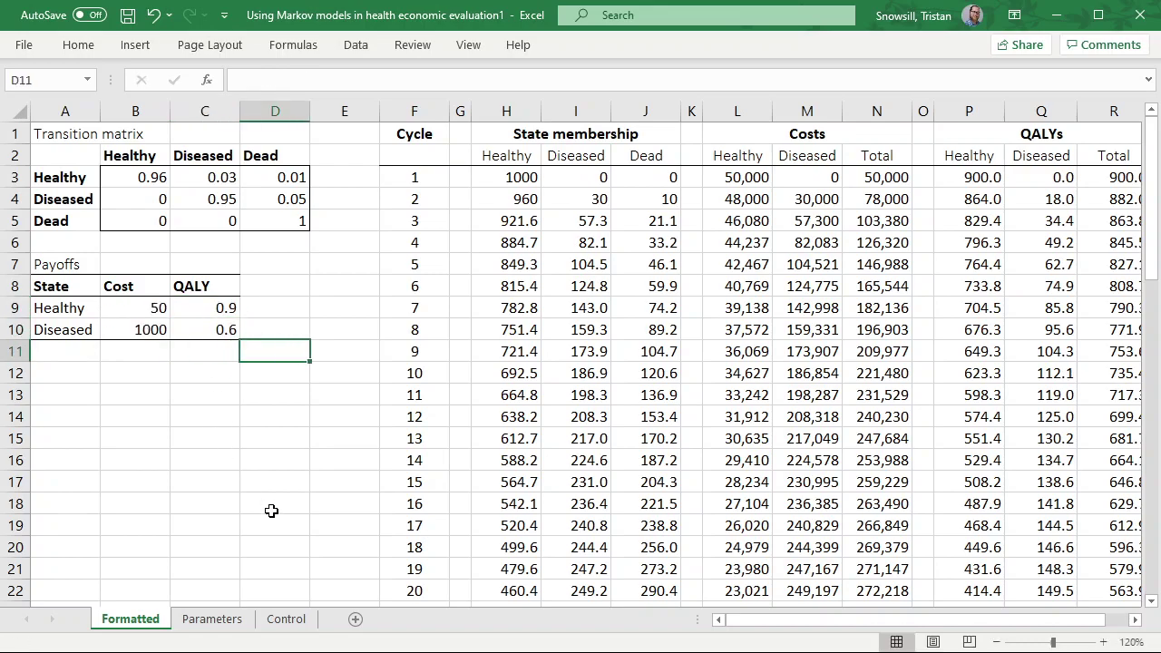
# Set PSA to 1 in B3 of the Control sheet and check the Formatted sheet's transition matrix and payoffs
pyautogui.click(285, 619)
pyautogui.click(111, 164)
pyautogui.write('1')
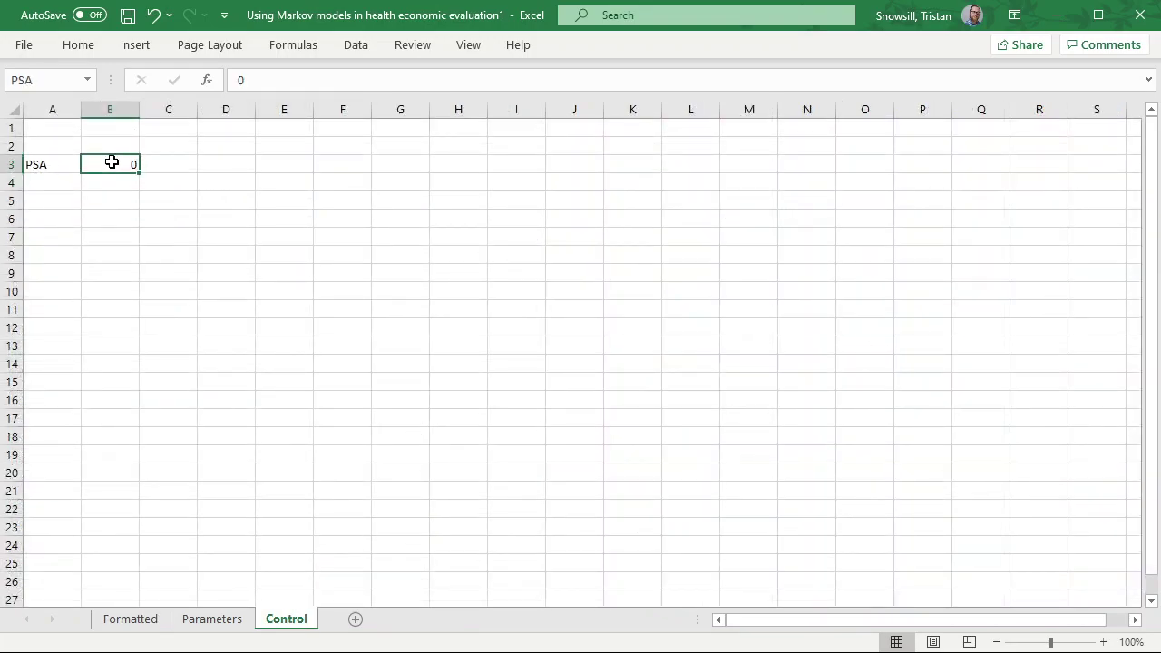
pyautogui.press('Return')
pyautogui.click(130, 619)
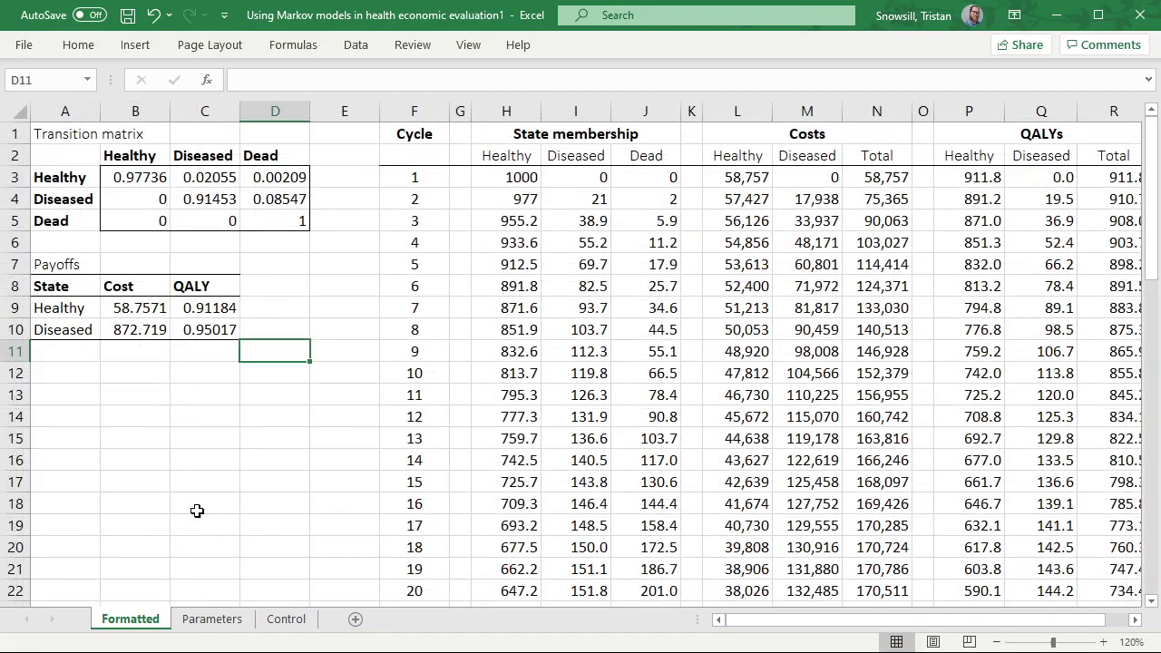
pyautogui.click(347, 280)
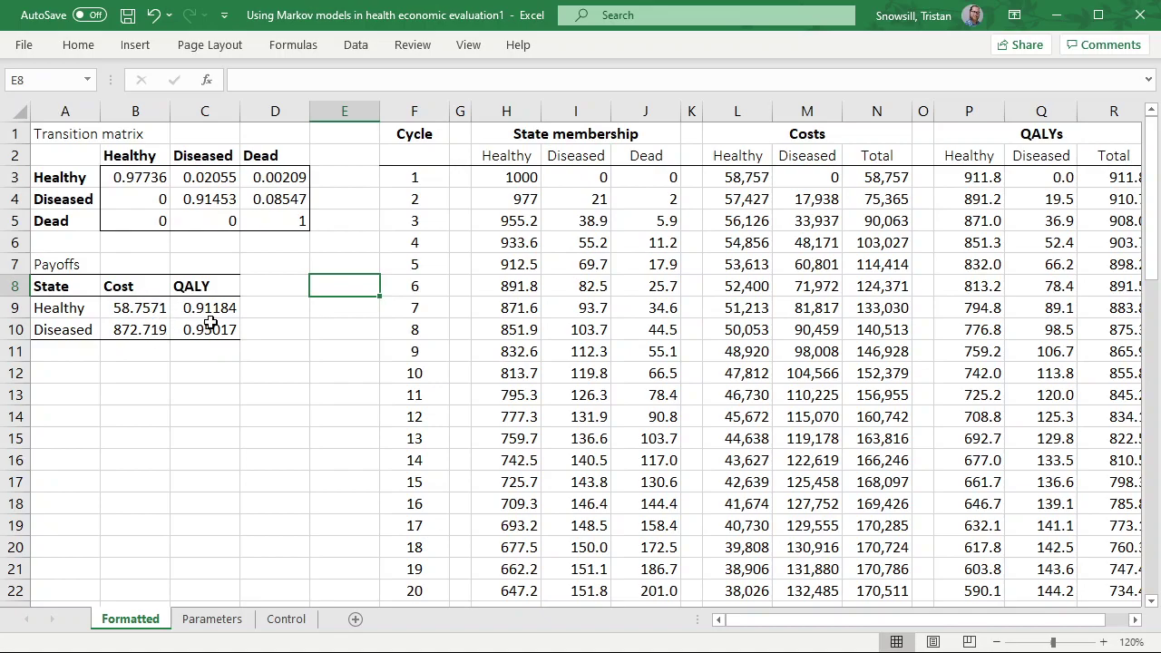
# Examine the average-per-patient cost and QALY totals in row 46 of the Formatted sheet
pyautogui.click(317, 263)
pyautogui.press('Right')
pyautogui.press('Right')
pyautogui.press('Right')
pyautogui.press('Right')
pyautogui.press('Right')
pyautogui.press('Right')
pyautogui.press('Right')
pyautogui.press('Right')
pyautogui.press('Right')
pyautogui.press('Right')
pyautogui.press('Right')
pyautogui.press('Right')
pyautogui.press('Right')
pyautogui.press('Right')
pyautogui.press('Right')
pyautogui.press('Right')
pyautogui.press('Right')
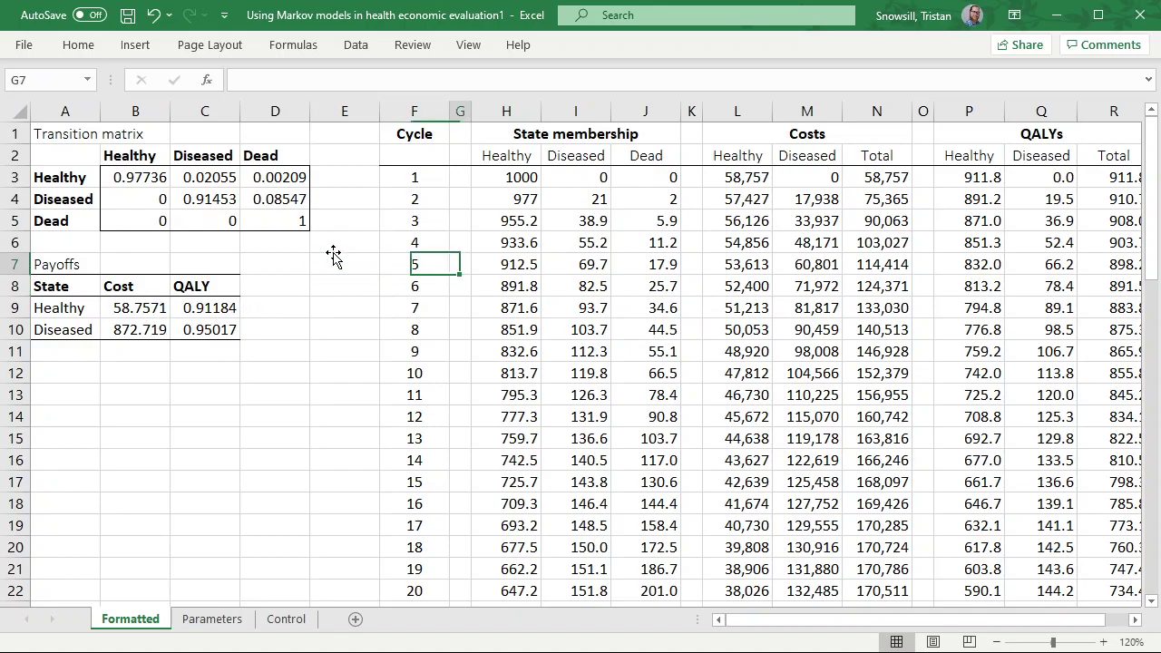
pyautogui.press('Right')
pyautogui.press('Right')
pyautogui.press('Right')
pyautogui.press('Right')
pyautogui.scroll(-11, 313, 268)
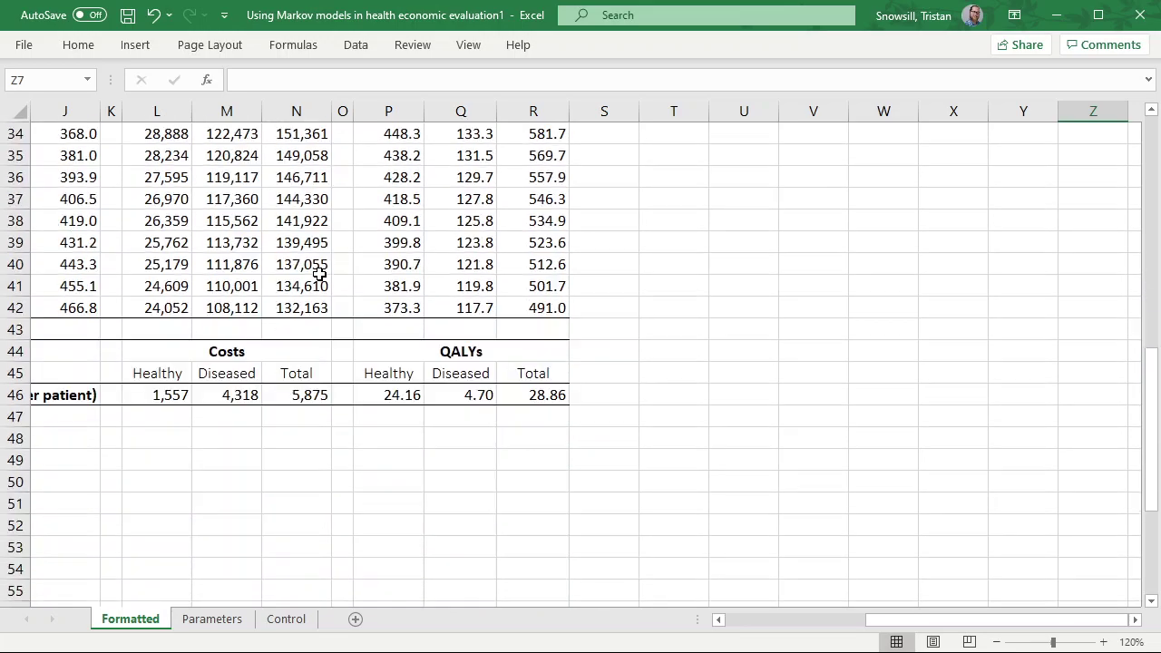
pyautogui.click(302, 396)
pyautogui.press('Left')
pyautogui.press('Left')
pyautogui.press('Left')
pyautogui.press('Left')
pyautogui.press('Left')
pyautogui.press('Left')
pyautogui.press('Left')
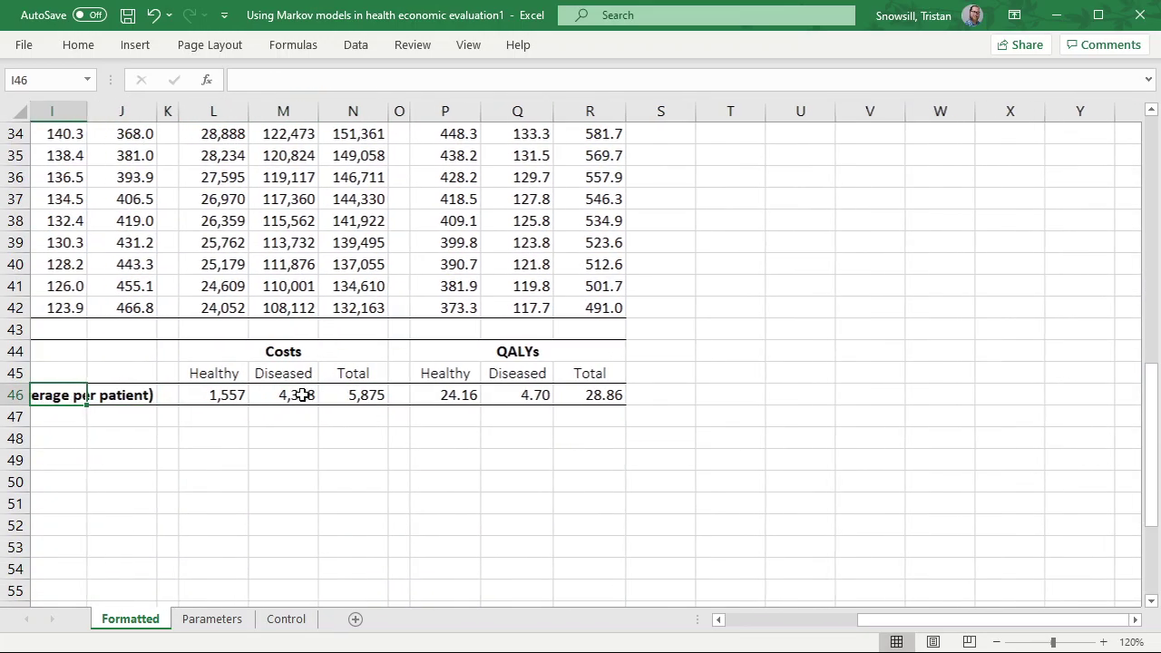
pyautogui.press('Right')
pyautogui.press('Down')
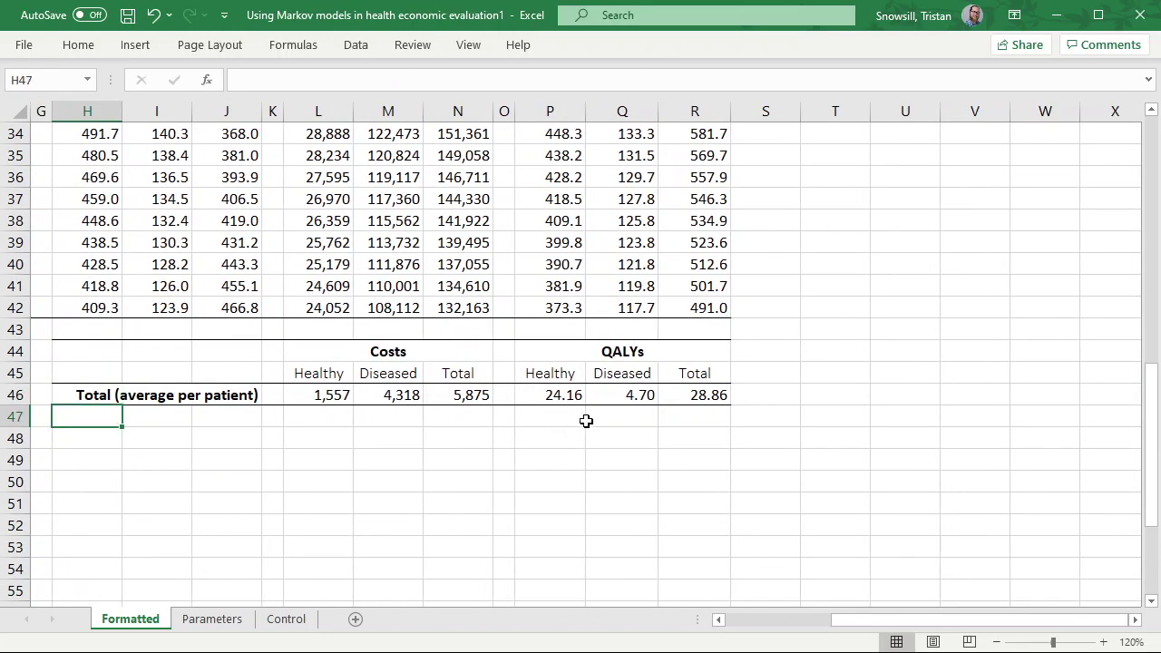
# Recalculate the workbook repeatedly to see how the cost and QALY totals vary between probabilistic draws
pyautogui.click(624, 416)
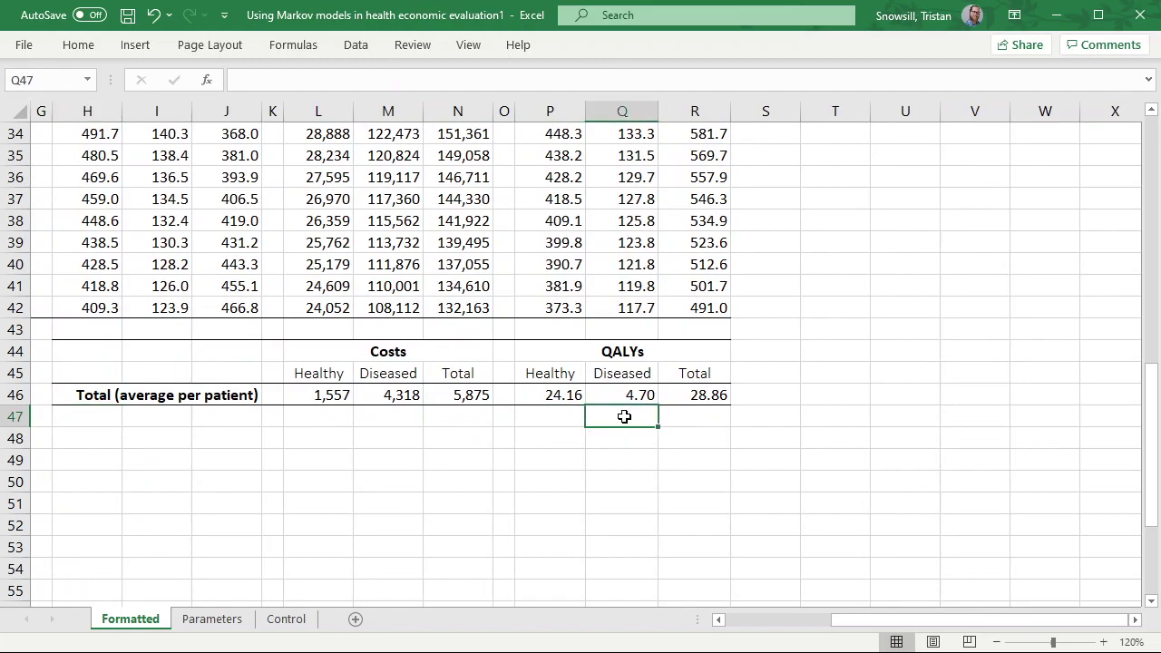
pyautogui.press('F9')
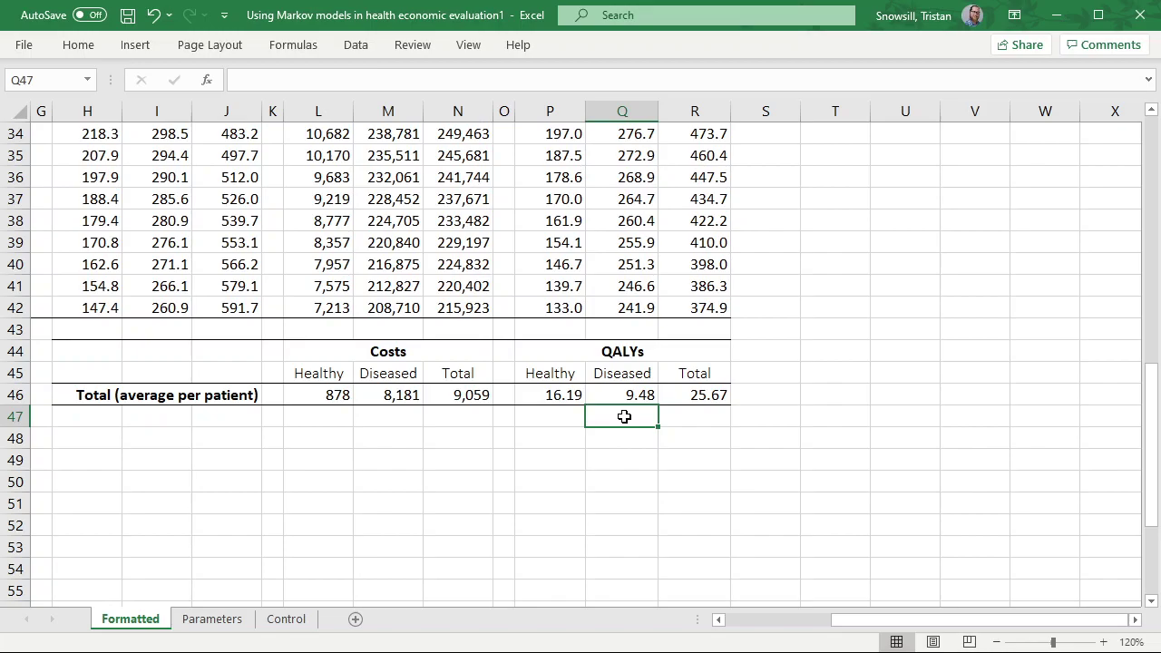
pyautogui.press('F9')
pyautogui.press('F9')
pyautogui.press('F9')
pyautogui.press('F9')
pyautogui.press('F9')
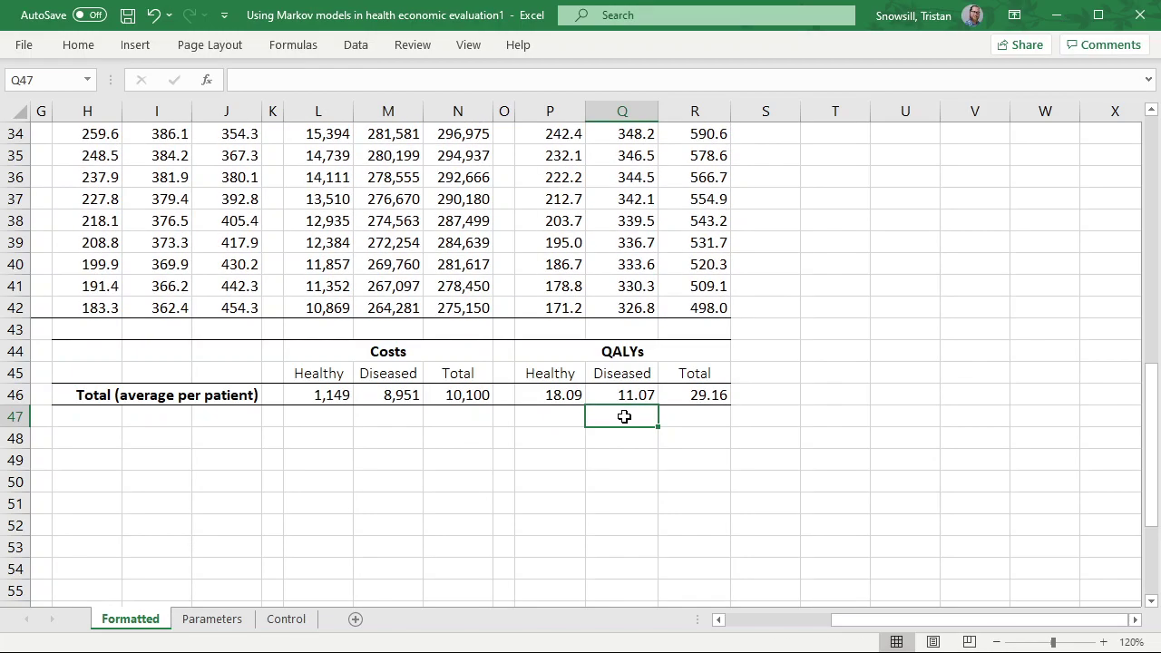
pyautogui.press('F9')
pyautogui.press('F9')
pyautogui.press('F9')
pyautogui.press('F9')
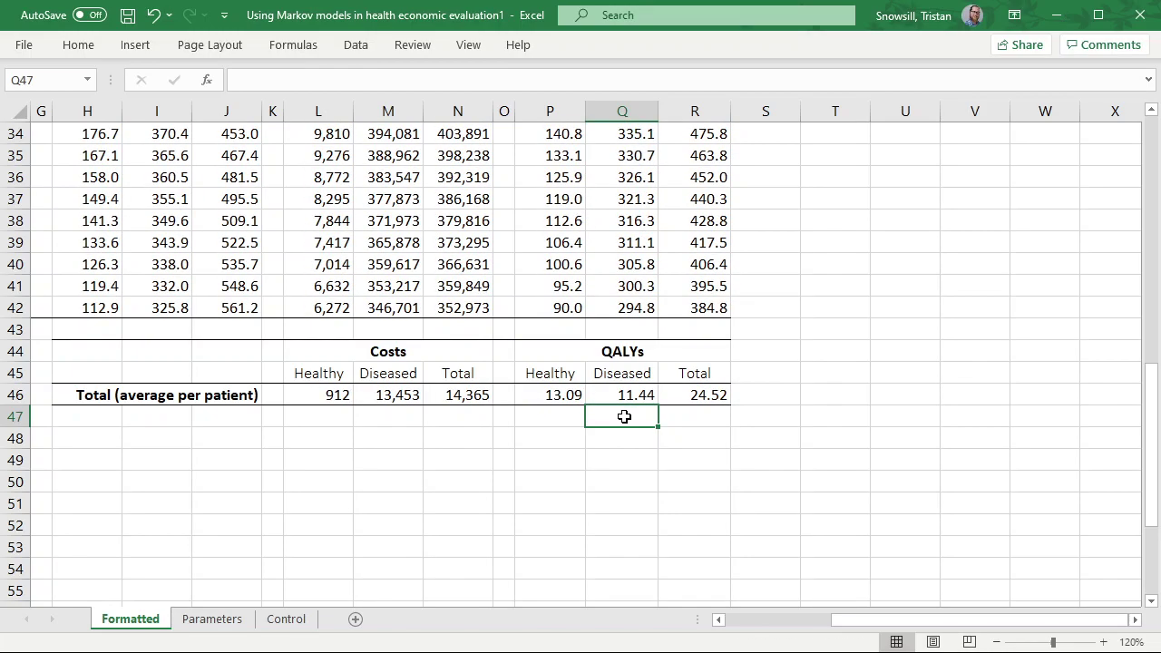
pyautogui.press('F9')
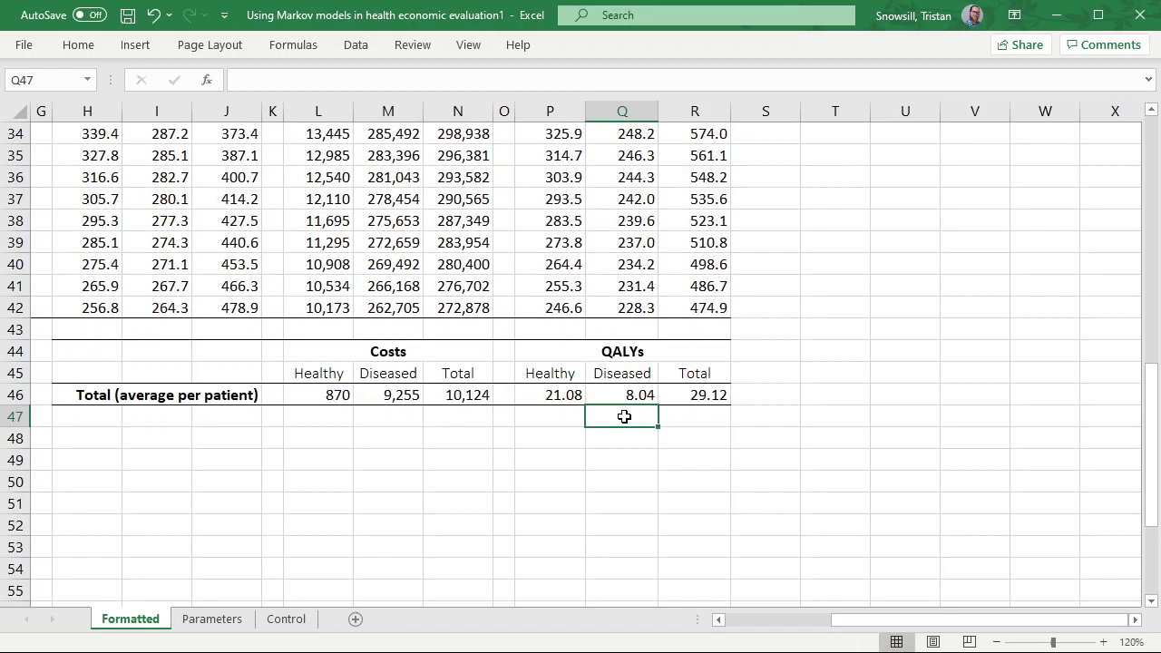
pyautogui.press('F9')
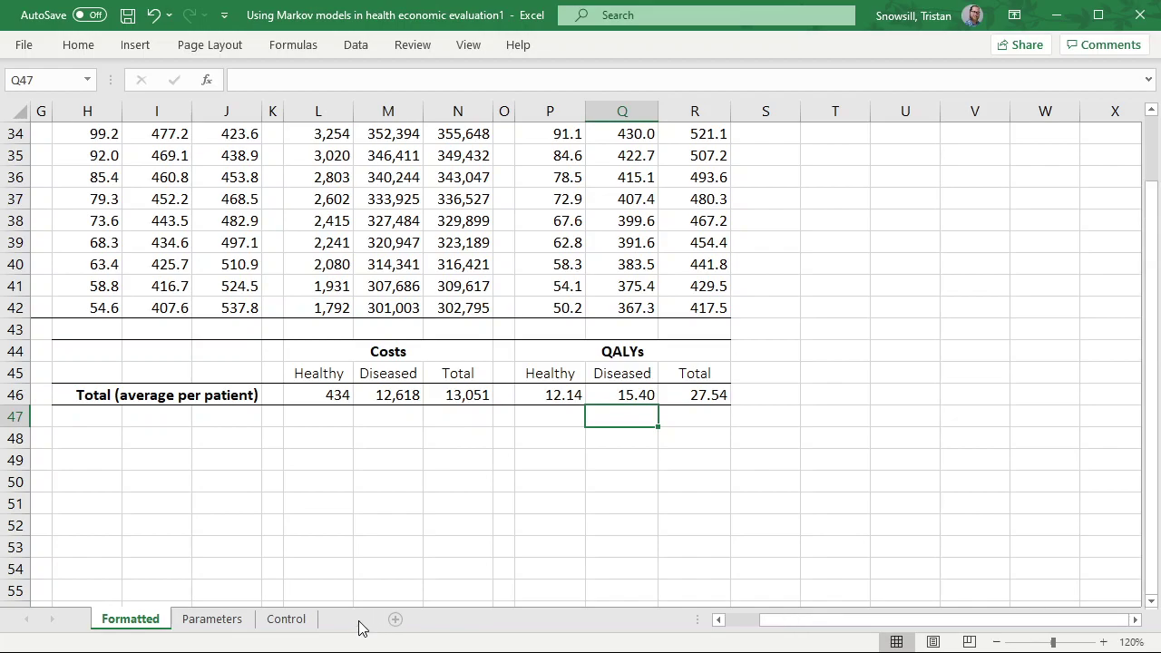
# Insert a new worksheet after the Formatted sheet and name it PSA results
pyautogui.click(356, 620)
pyautogui.doubleClick(197, 621)
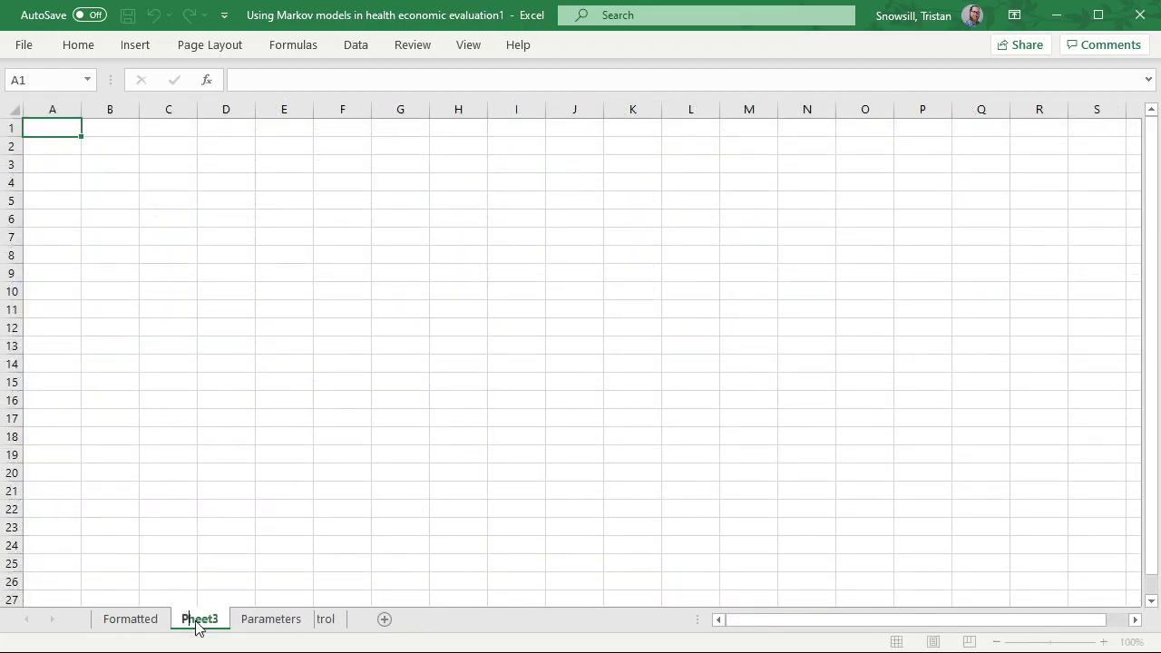
pyautogui.write('PSA results')
pyautogui.press('Return')
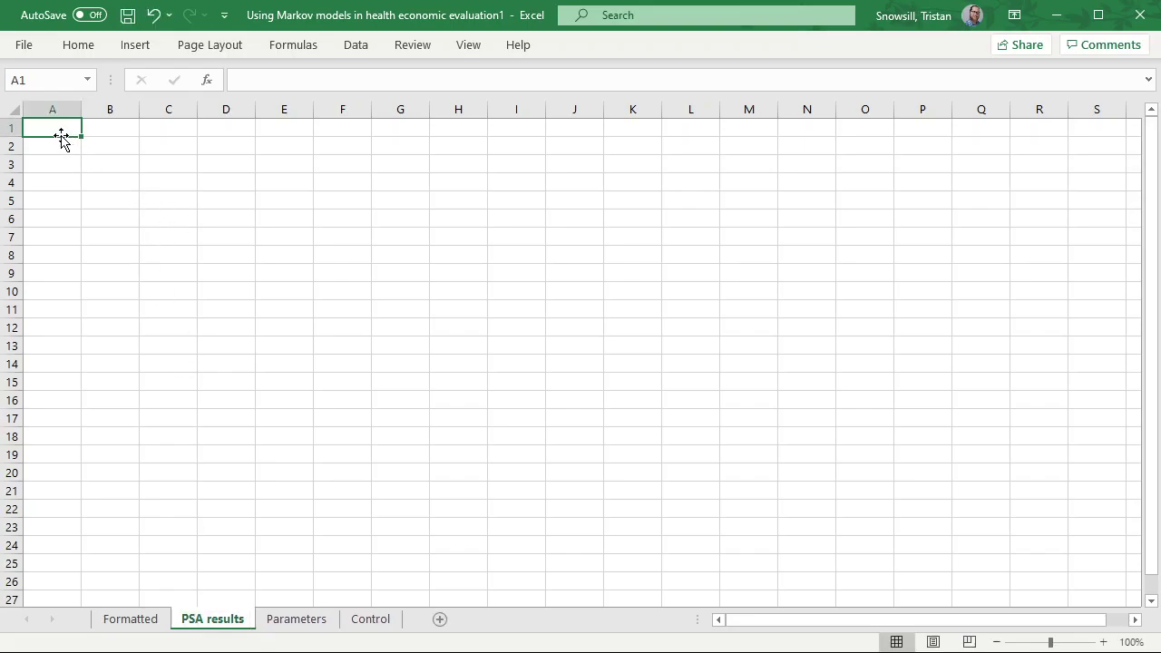
# Enter the headings PSA iteration in A1 and Parameters in B1, and fit column A to its heading
pyautogui.write('PSA ')
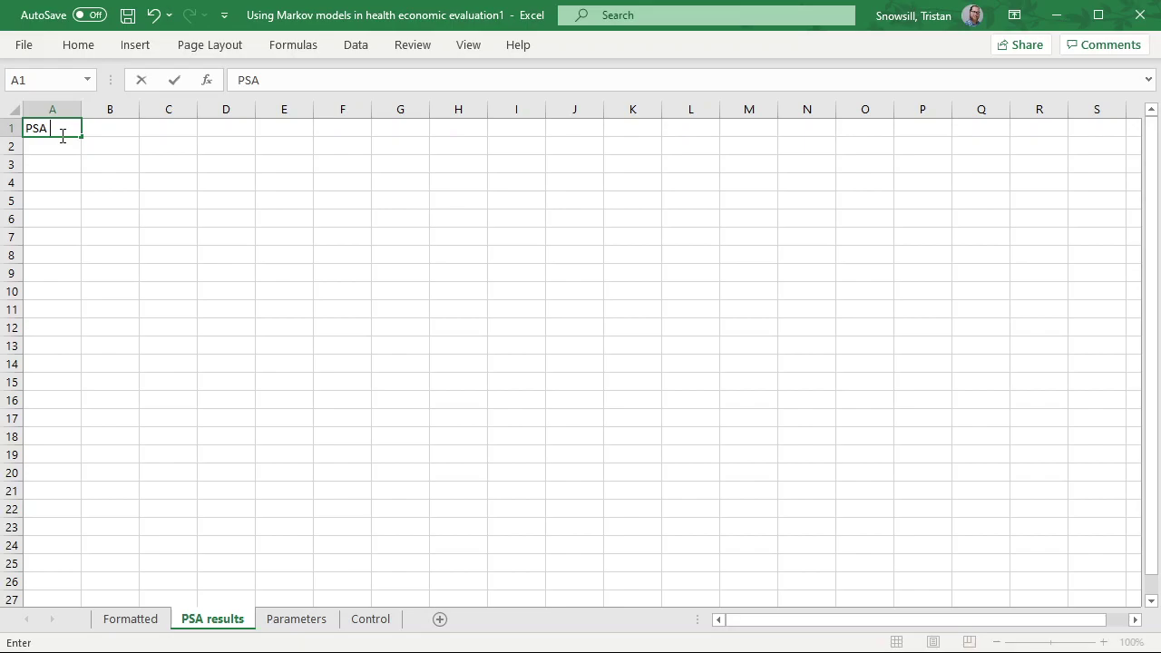
pyautogui.write('iteration')
pyautogui.press('Return')
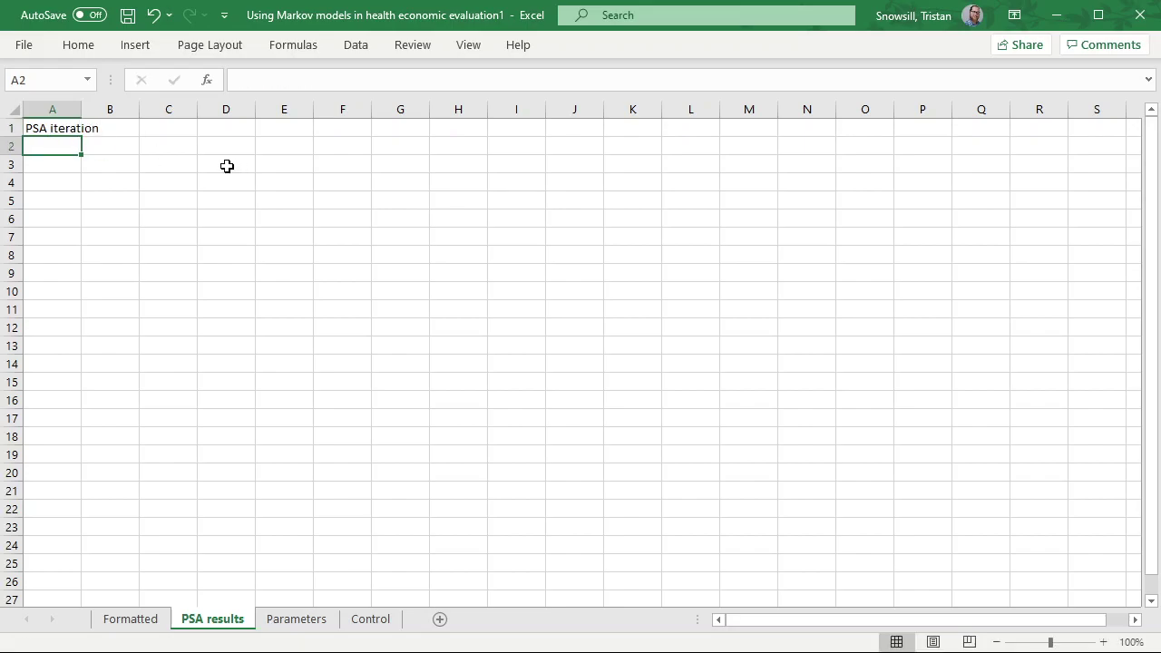
pyautogui.click(125, 130)
pyautogui.doubleClick(81, 108)
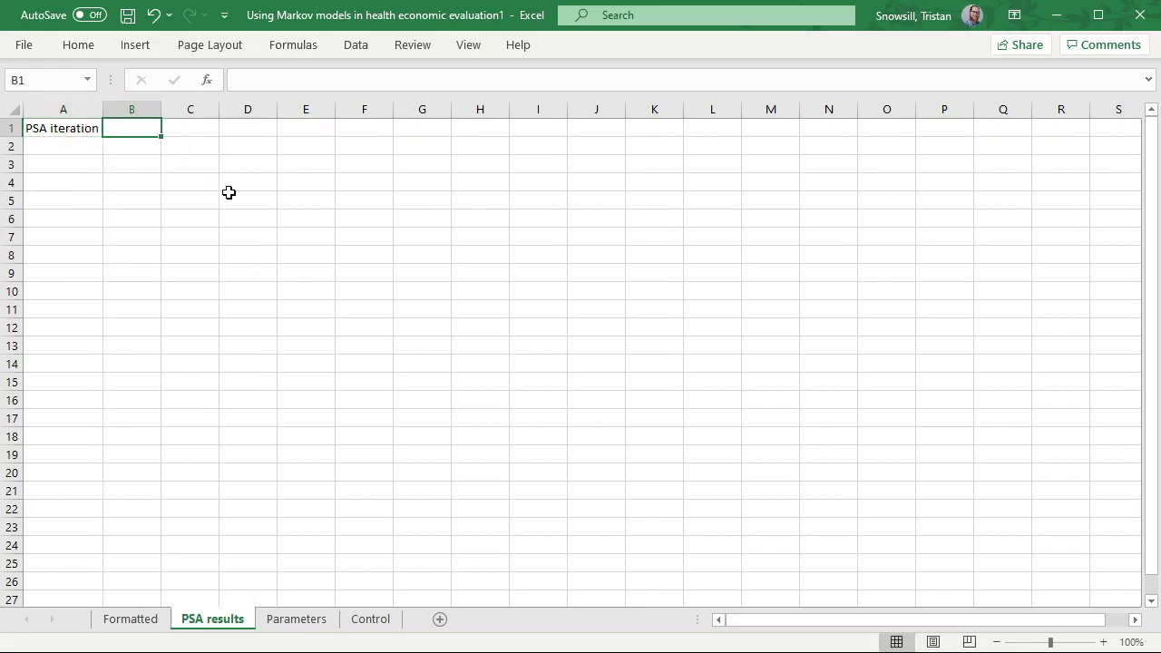
pyautogui.write('Parameters')
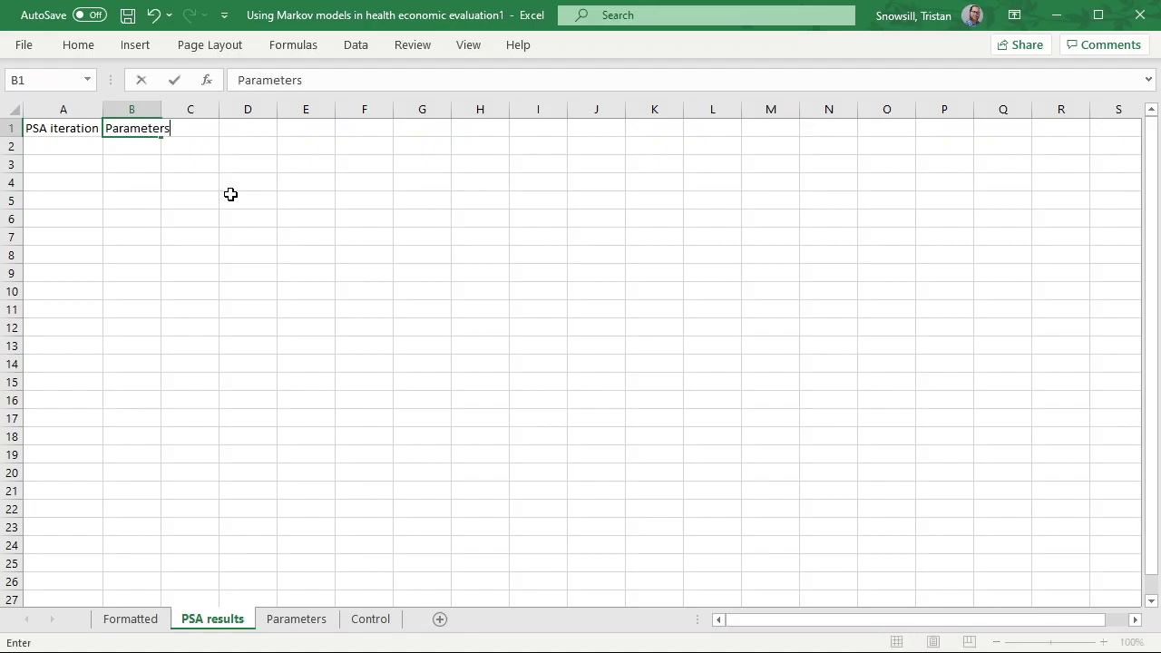
pyautogui.press('Return')
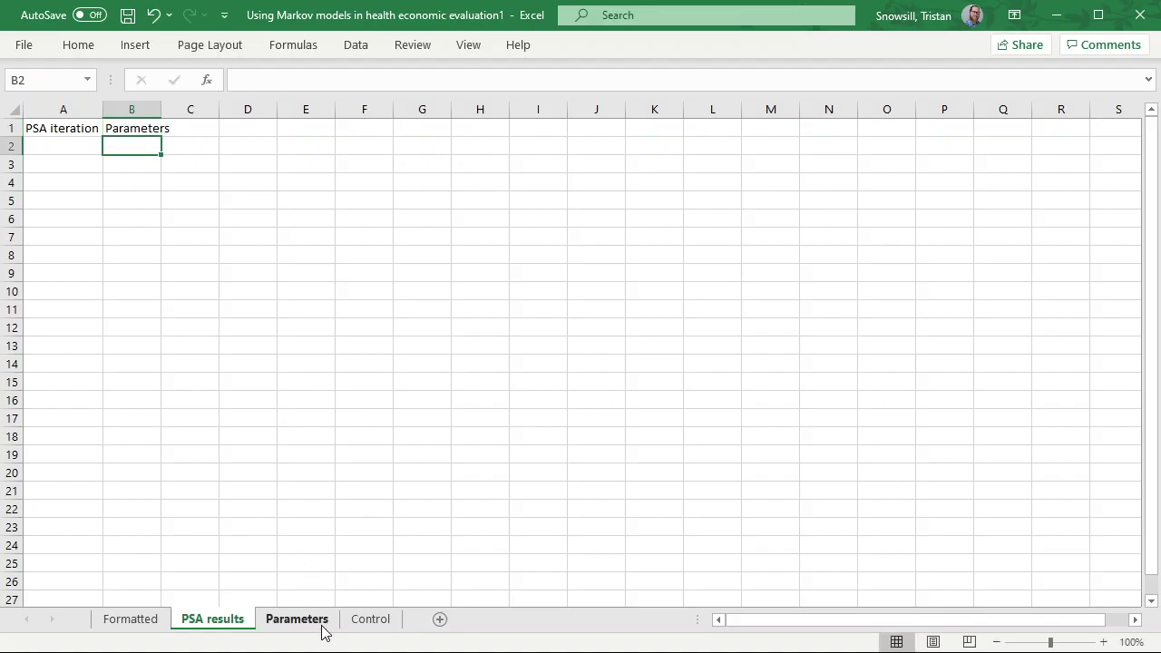
# Enter the transition probability headings p_healthy_diseased, p_healthy_dead and p_diseased_dead in cells B2 to D2
pyautogui.write('u_')
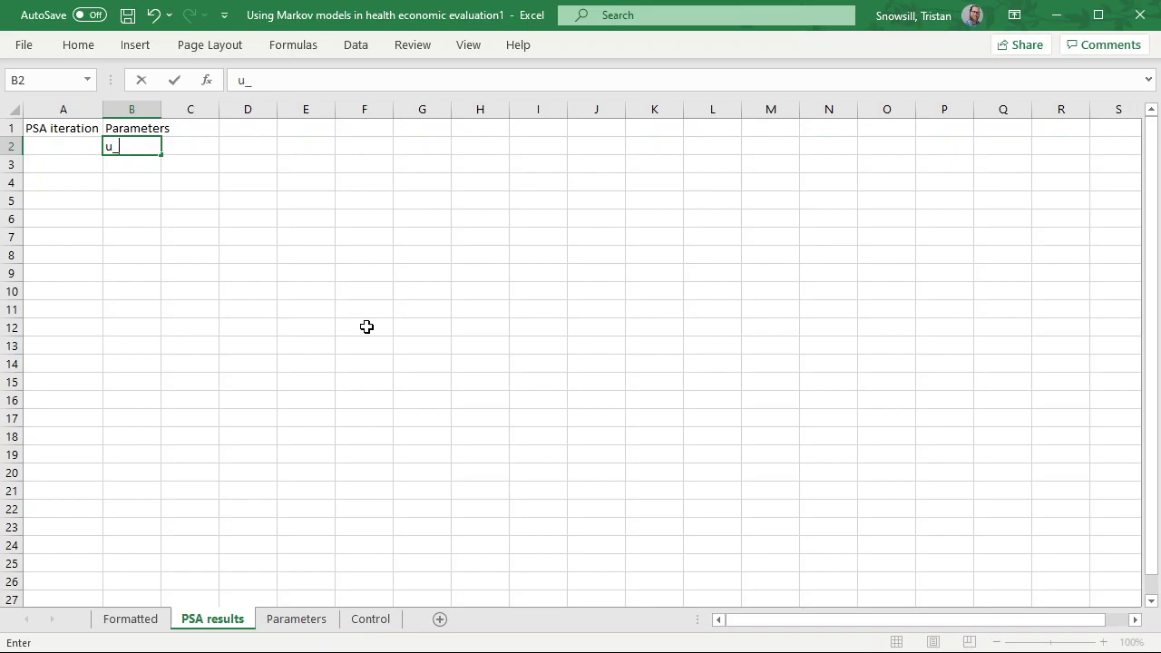
pyautogui.write('p_')
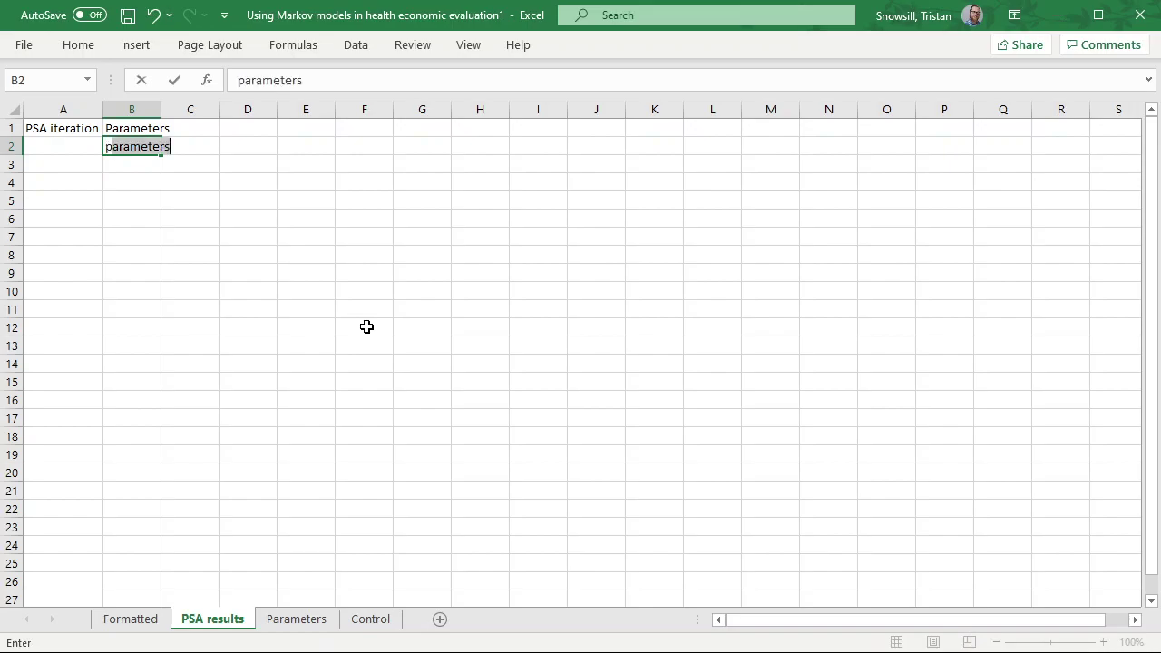
pyautogui.write('healthy_di')
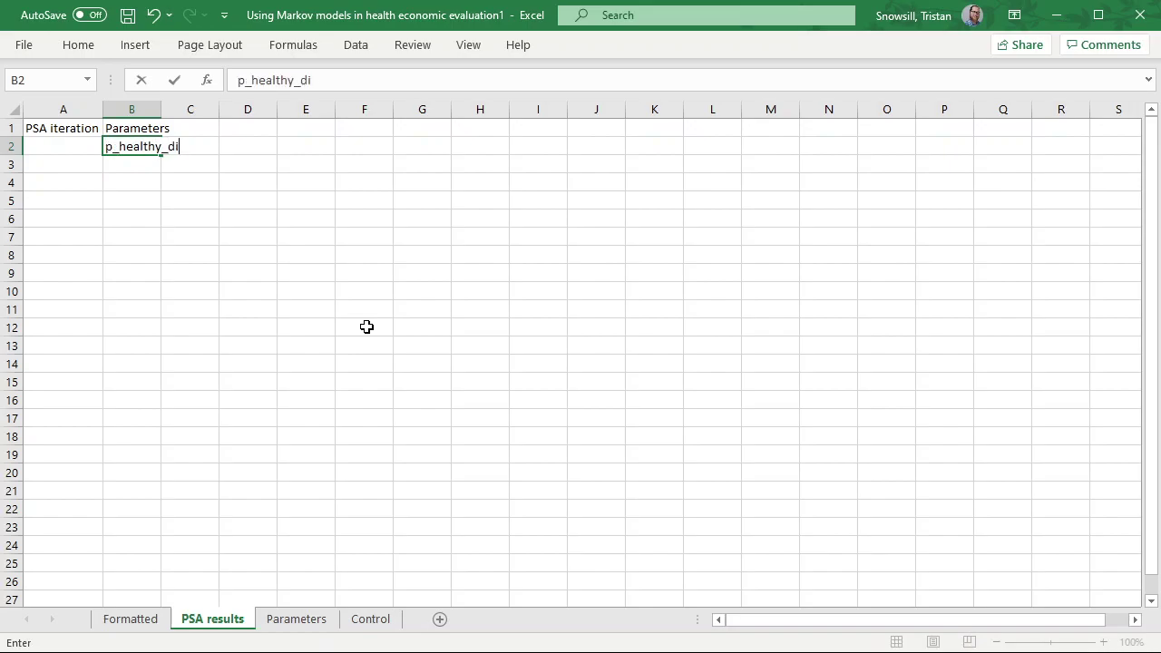
pyautogui.write('seased')
pyautogui.press('Tab')
pyautogui.write('p_health')
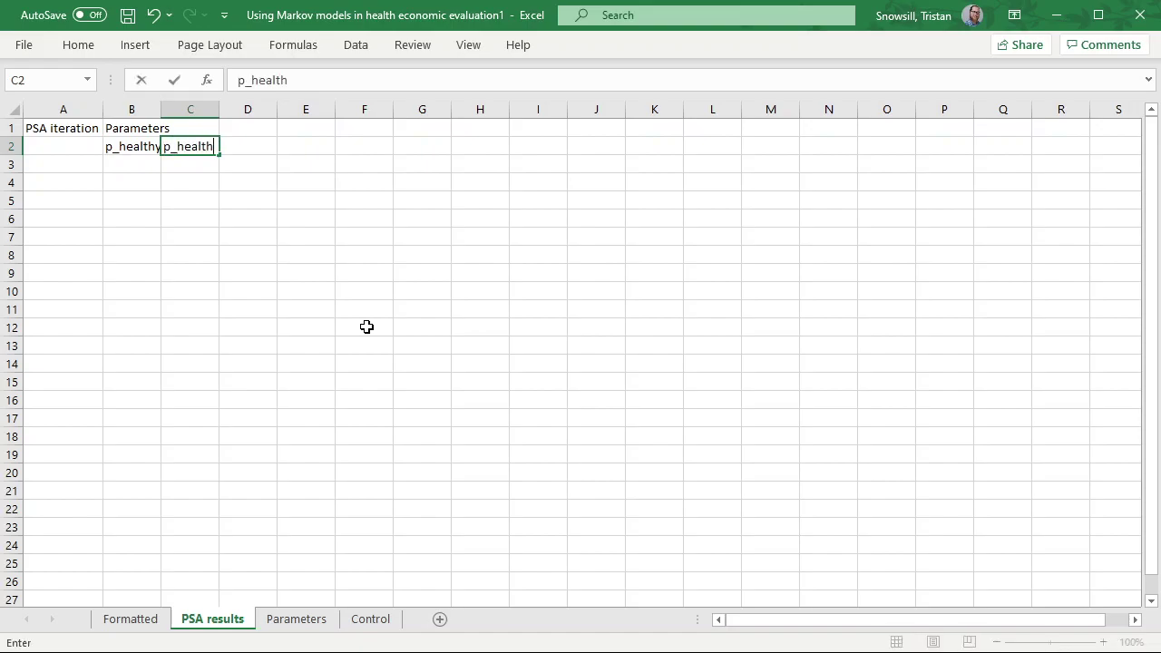
pyautogui.write('y_dead')
pyautogui.press('Tab')
pyautogui.write('p_')
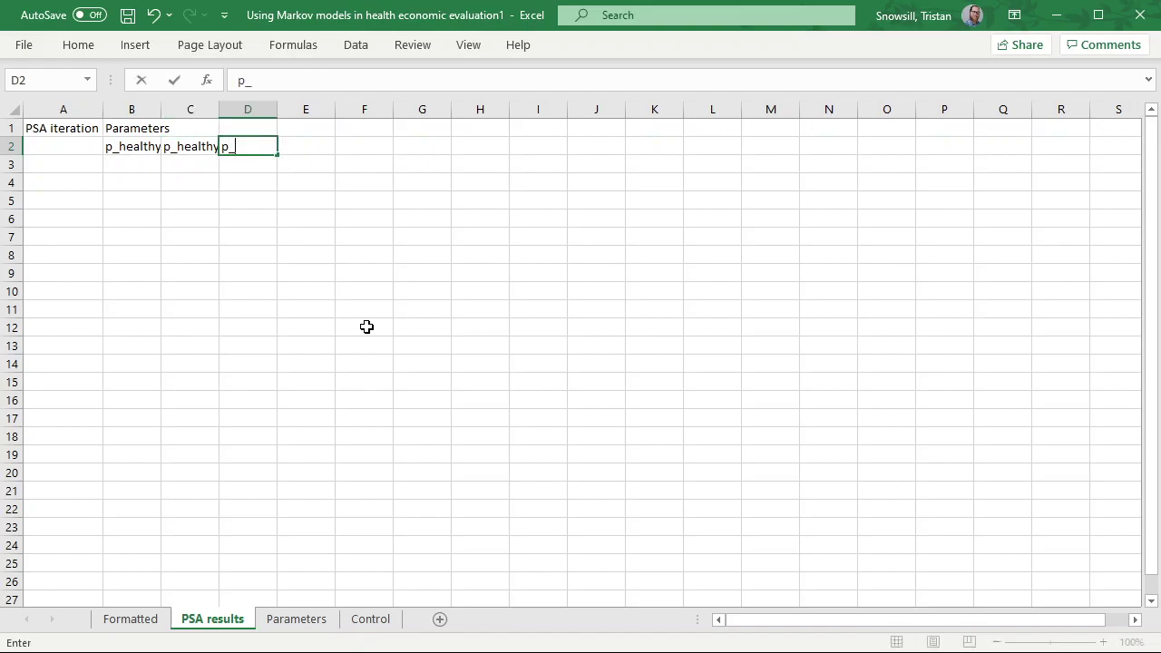
pyautogui.write('diseased_dead')
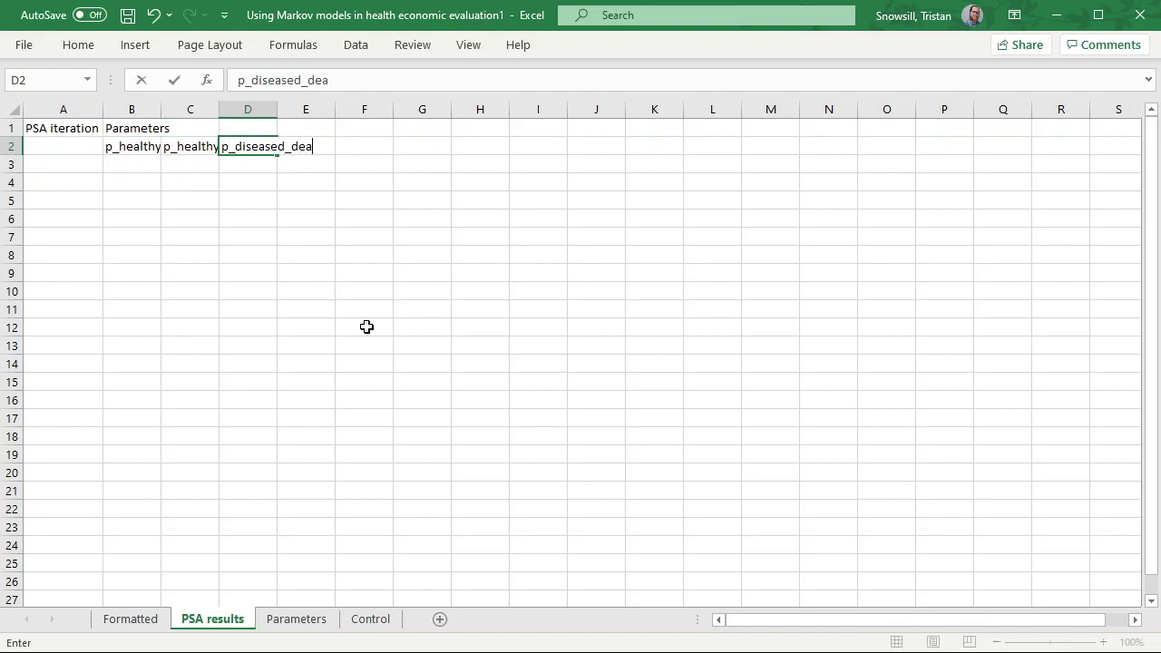
pyautogui.press('Tab')
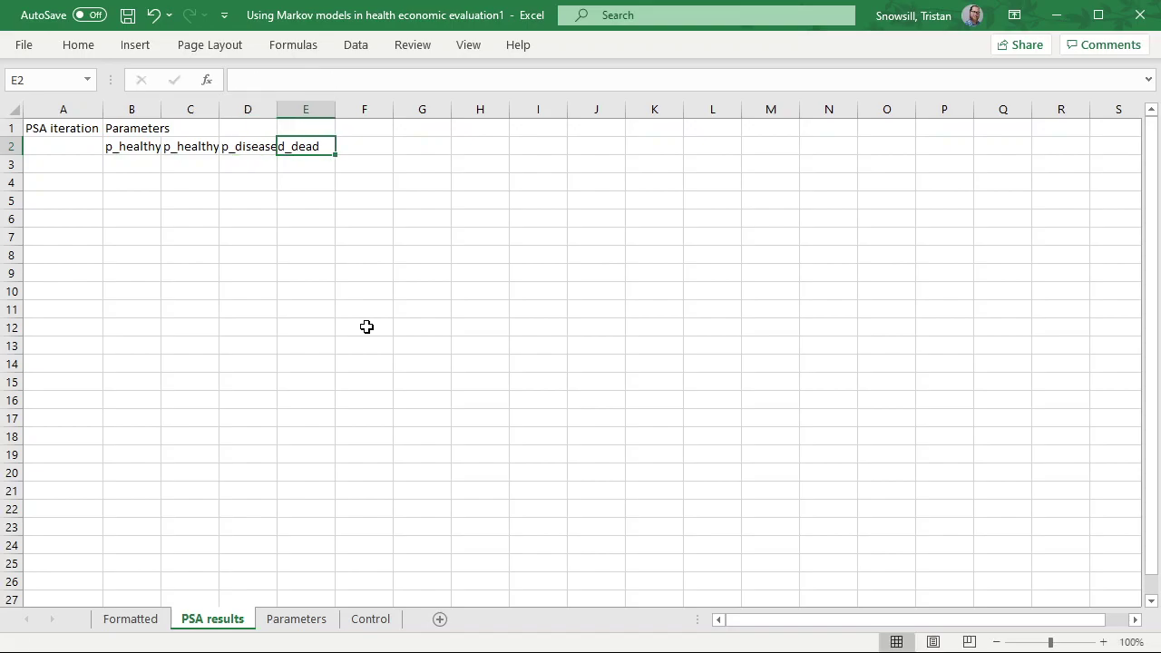
# Enter the cost and utility headings c_healthy, c_diseased, u_healthy and u_diseased in cells E2 to H2
pyautogui.write('c_healthy')
pyautogui.press('Tab')
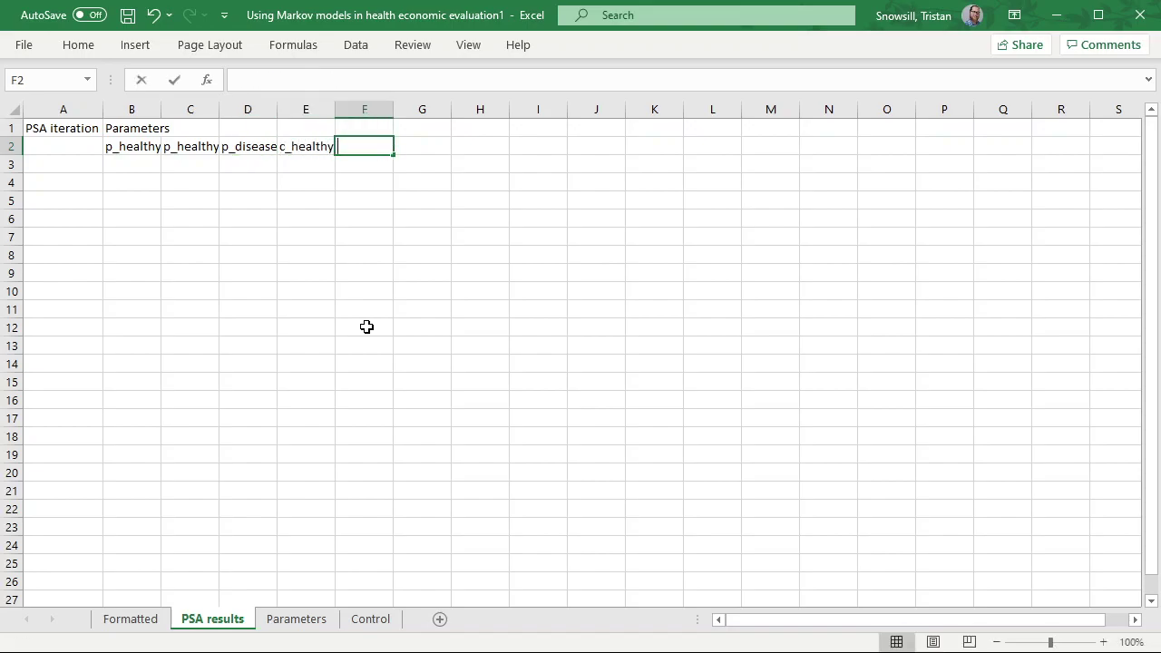
pyautogui.write('c_diseased')
pyautogui.press('Tab')
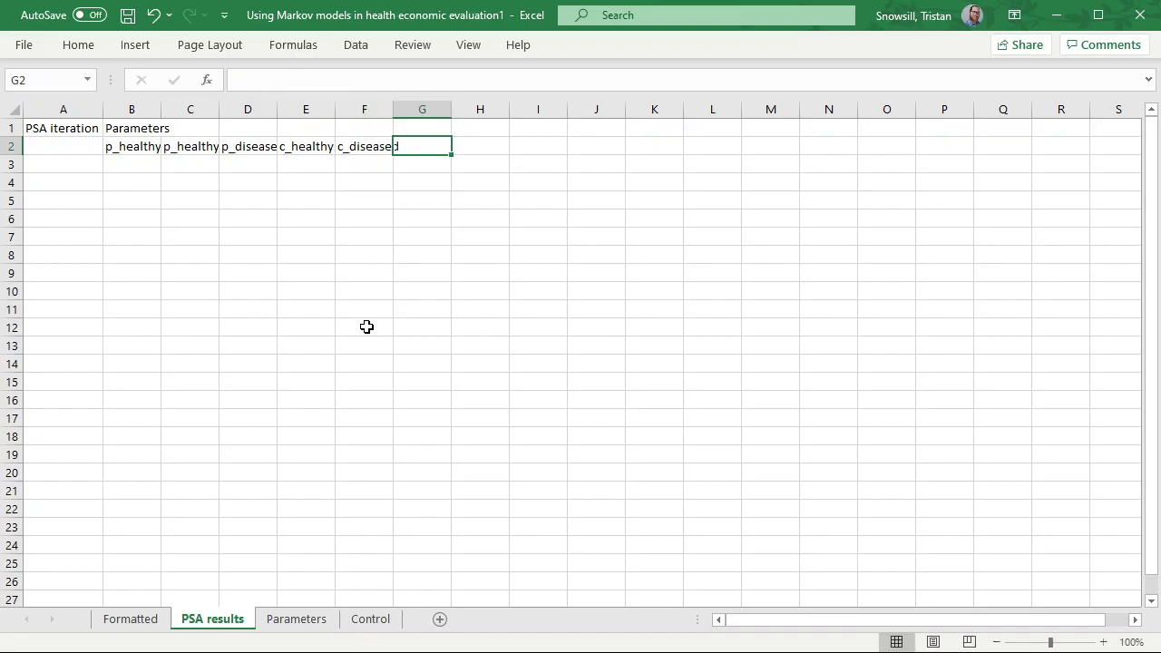
pyautogui.write('u_healthy')
pyautogui.press('Tab')
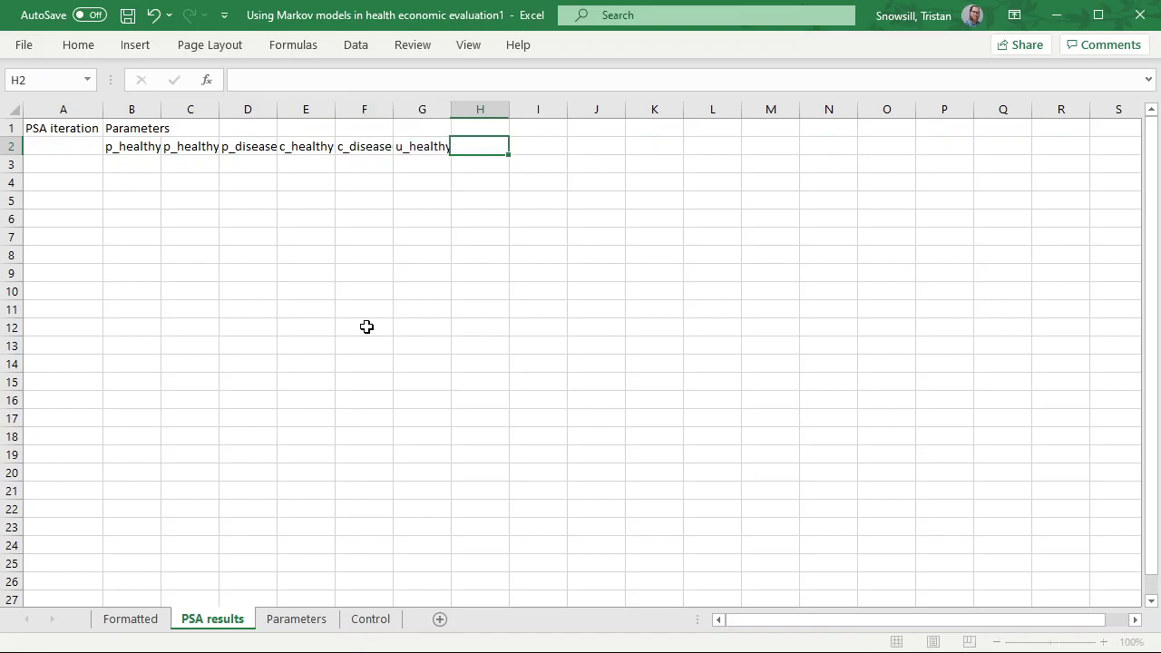
pyautogui.write('u_diseased')
pyautogui.press('Return')
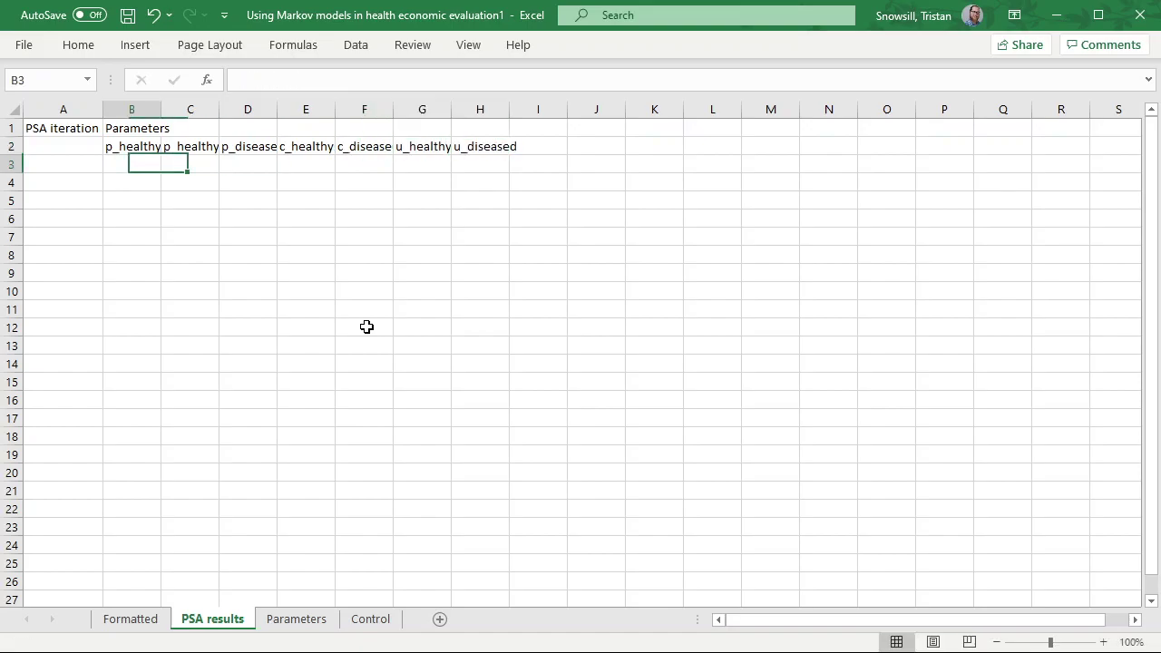
# Label the row beneath the parameter headings as "Live ->" in cell A3
pyautogui.press('Left')
pyautogui.press('Right')
pyautogui.press('Left')
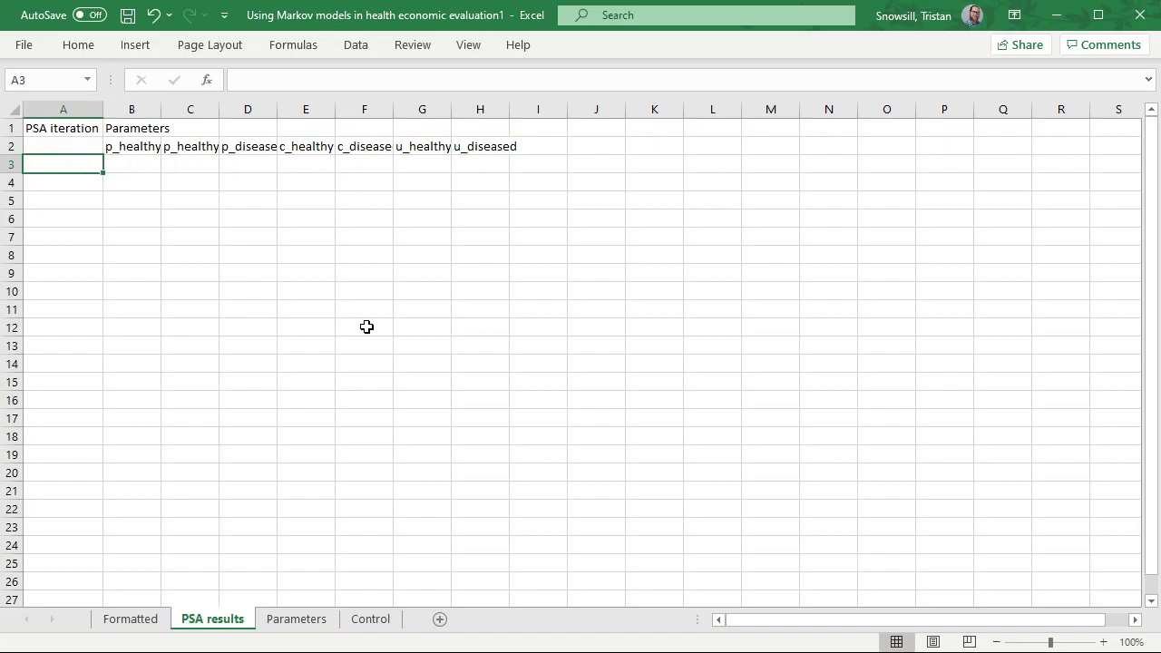
pyautogui.write('Live ->')
pyautogui.press('Tab')
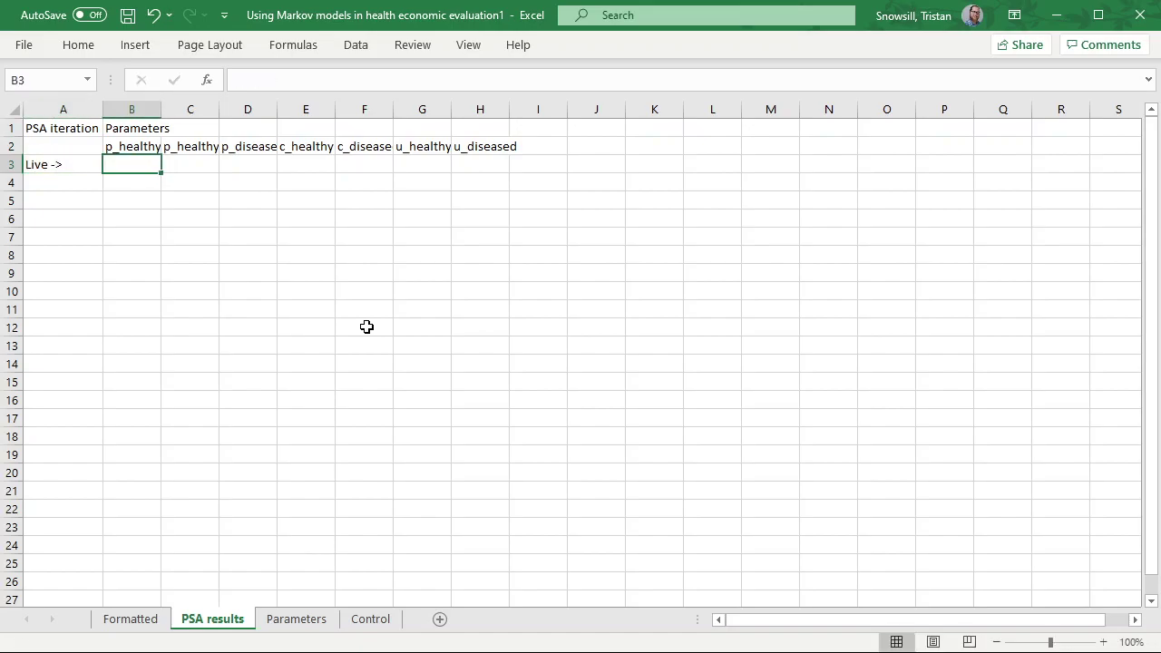
# Link B3, C3 and D3 to the named parameters p_healthy_diseased, p_healthy_dead and p_diseased_dead
pyautogui.write('=p_heal')
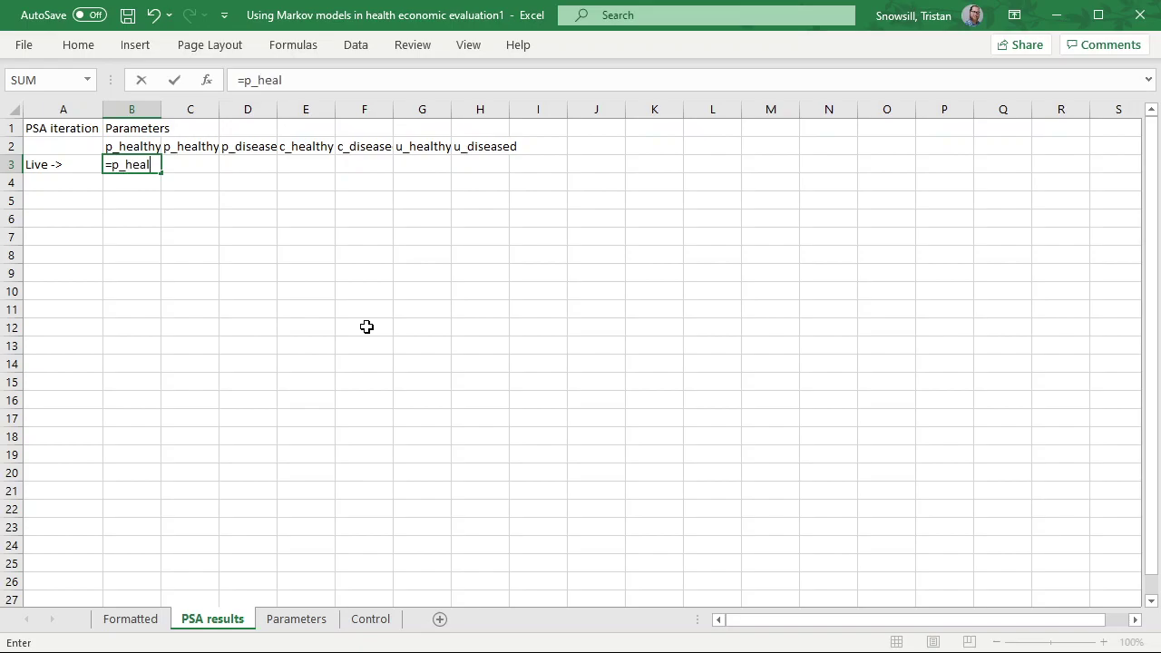
pyautogui.press('Tab')
pyautogui.press('Tab')
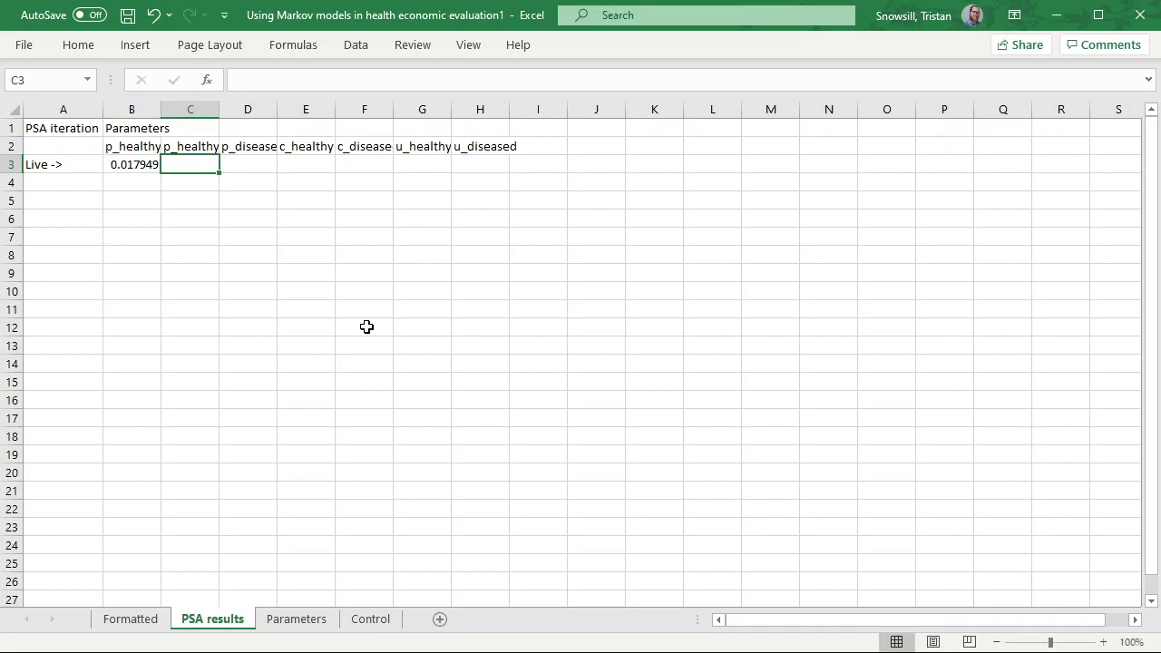
pyautogui.write('=p_')
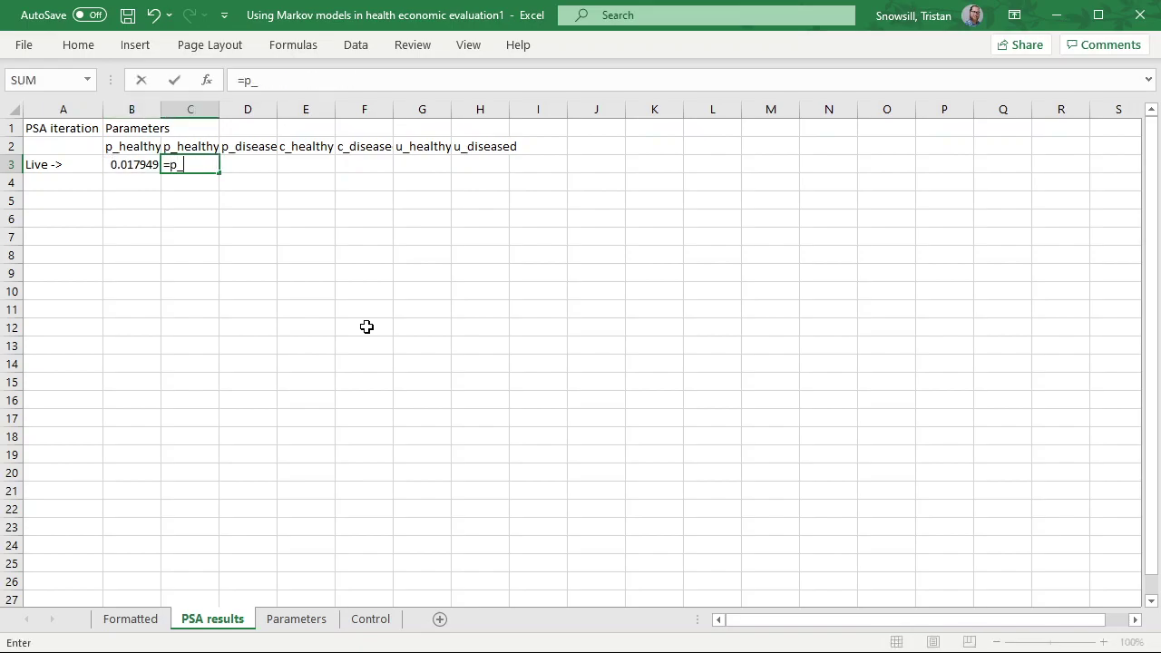
pyautogui.write('heal')
pyautogui.press('Tab')
pyautogui.press('Tab')
pyautogui.write('=')
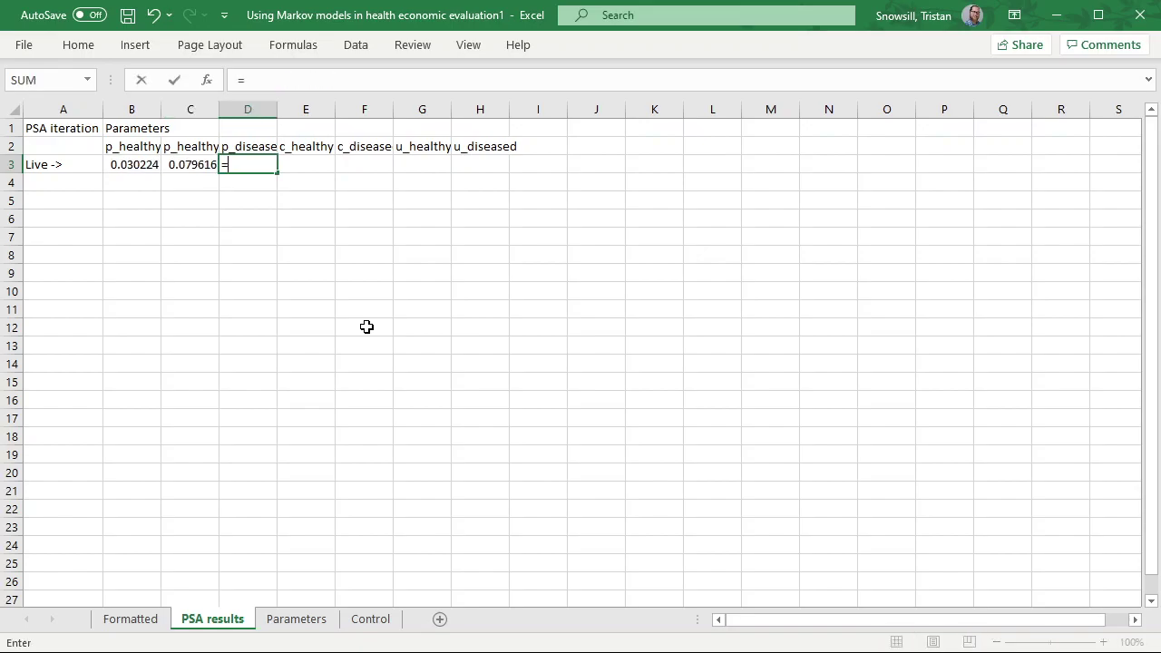
pyautogui.write('p_dise')
pyautogui.press('Tab')
pyautogui.press('Tab')
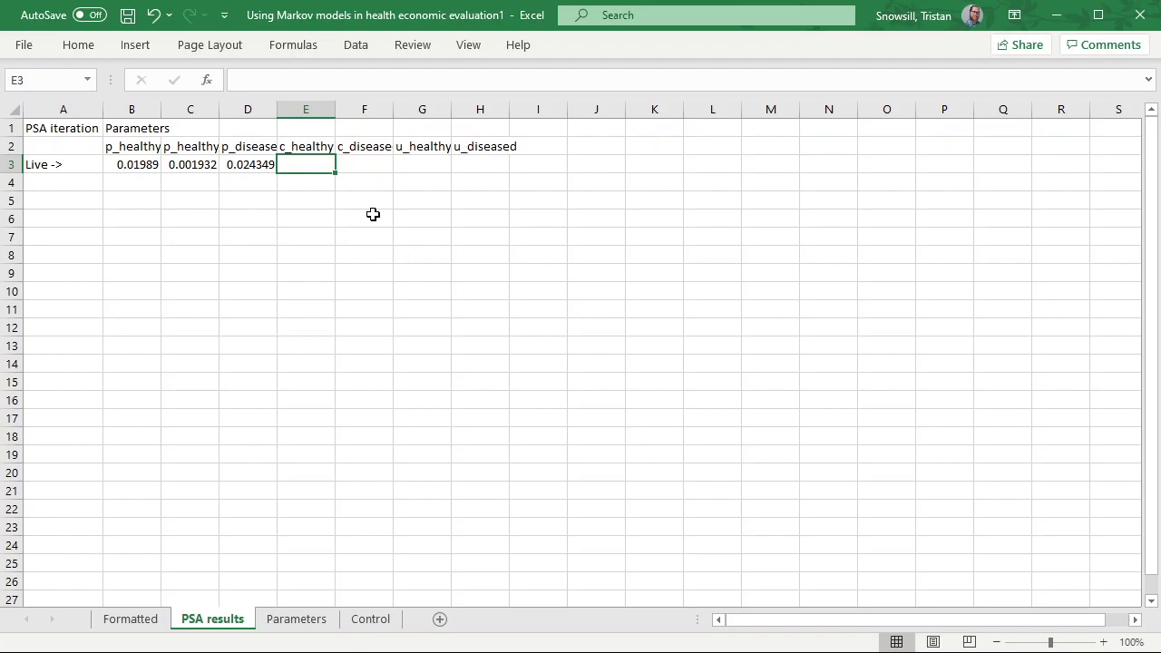
# Link E3 to c_healthy and F3 to c_diseased with formulas referencing the named parameters
pyautogui.write('=c_healthy')
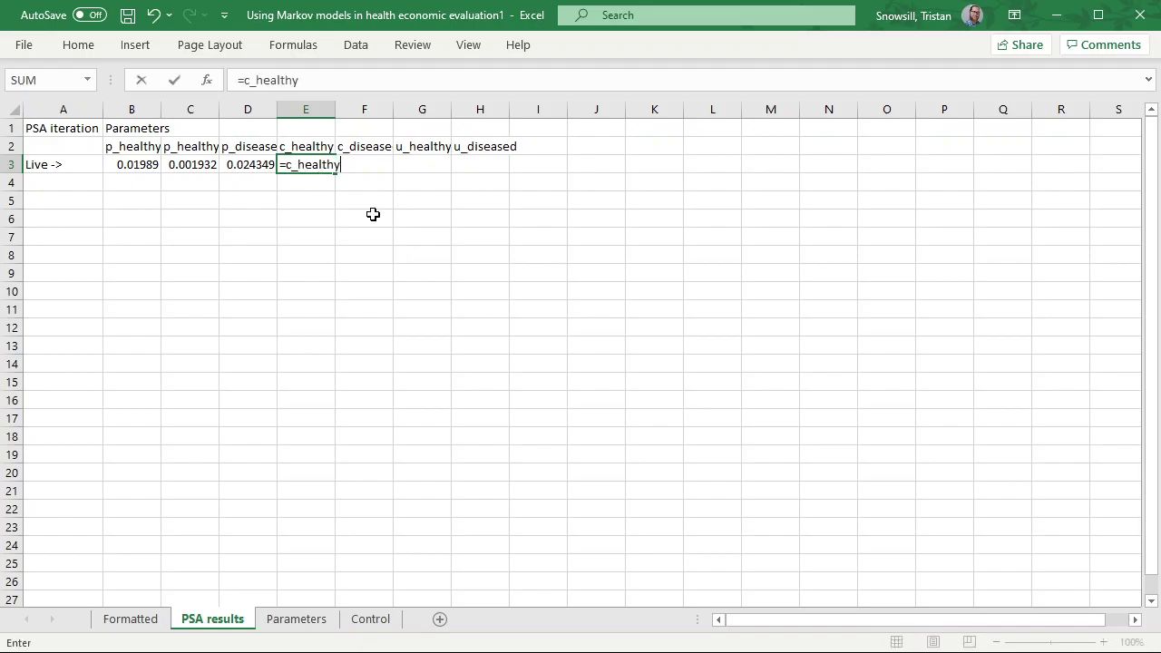
pyautogui.press('Tab')
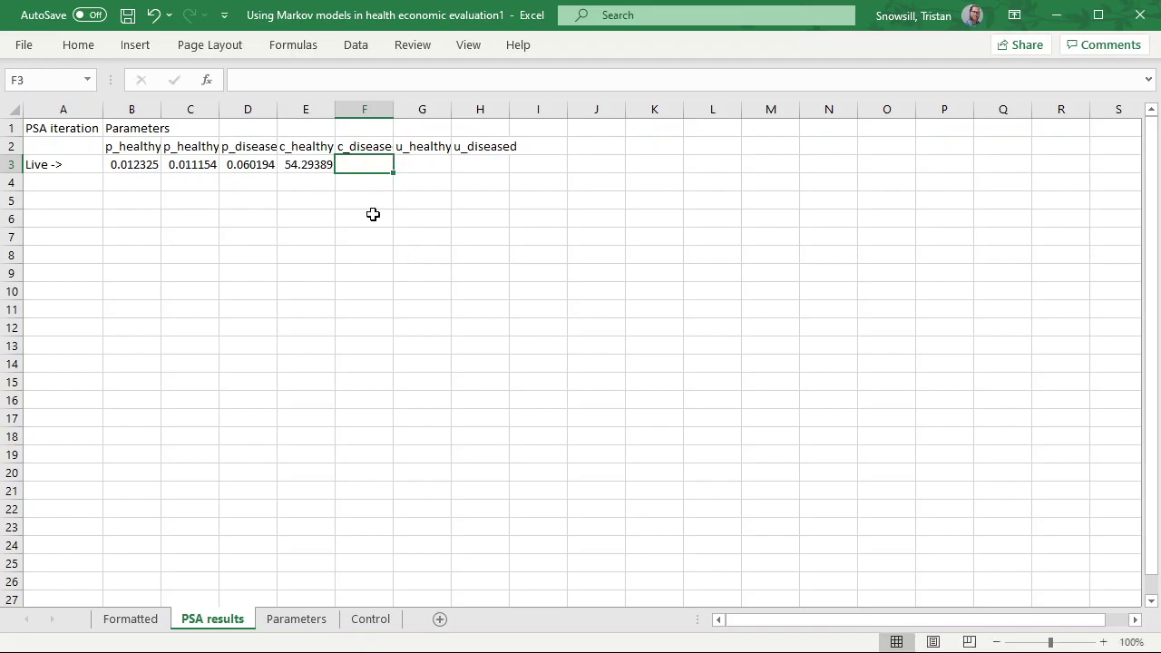
pyautogui.write('u_')
pyautogui.write('c_')
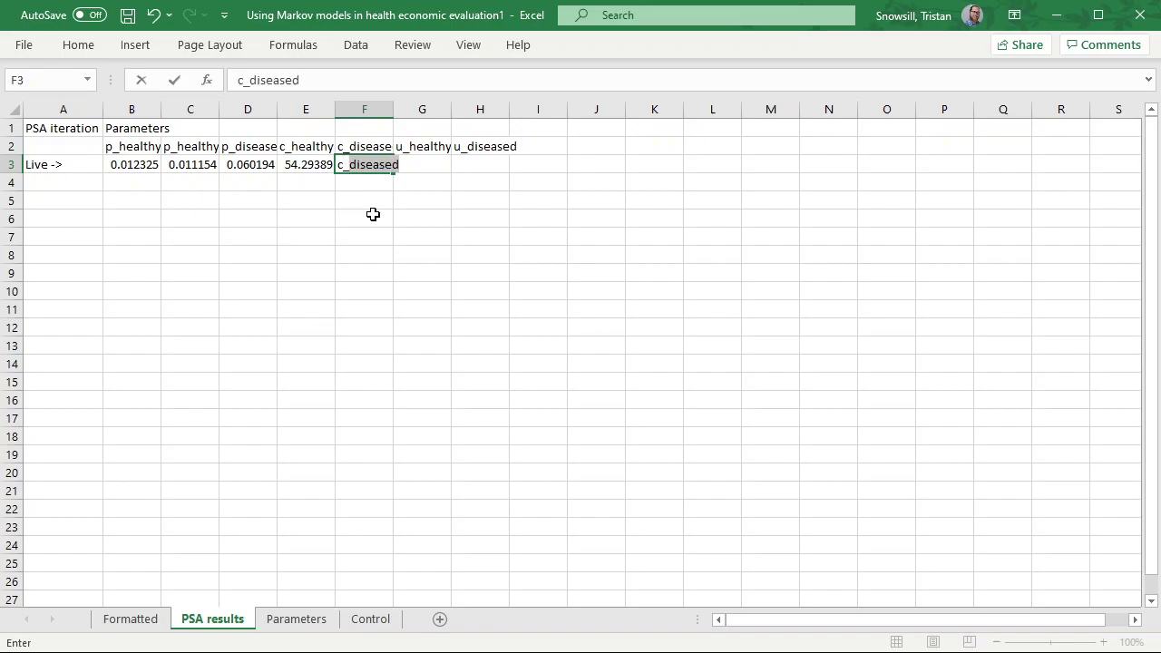
pyautogui.press('BackSpace')
pyautogui.press('BackSpace')
pyautogui.press('BackSpace')
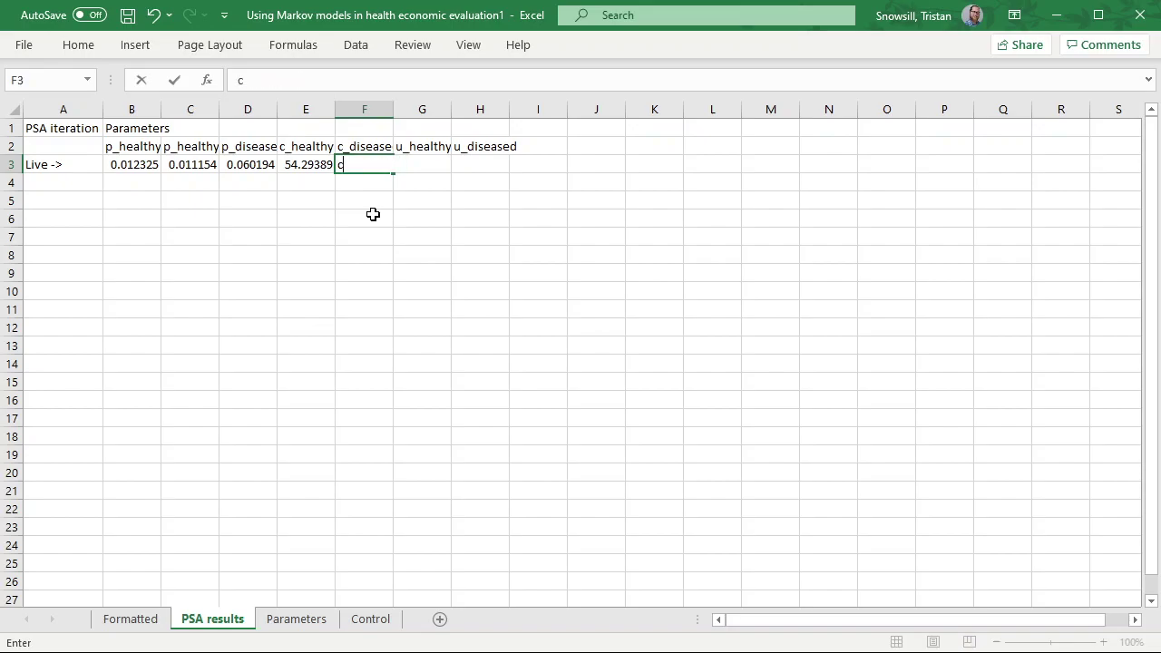
pyautogui.write('=c_disease')
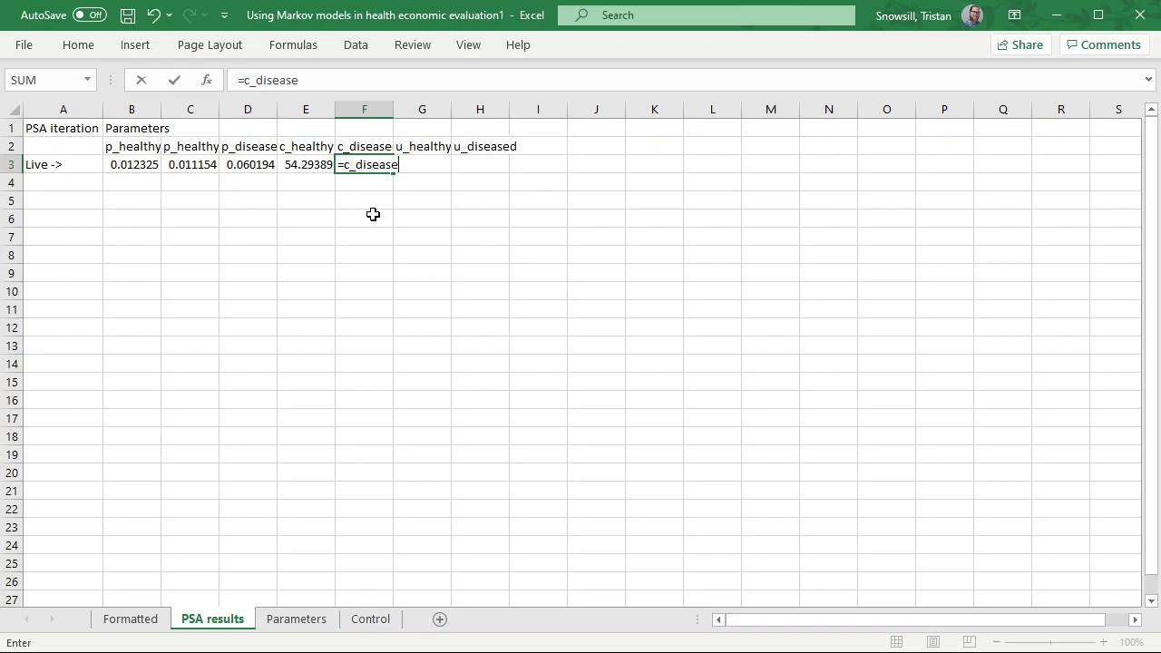
pyautogui.press('Tab')
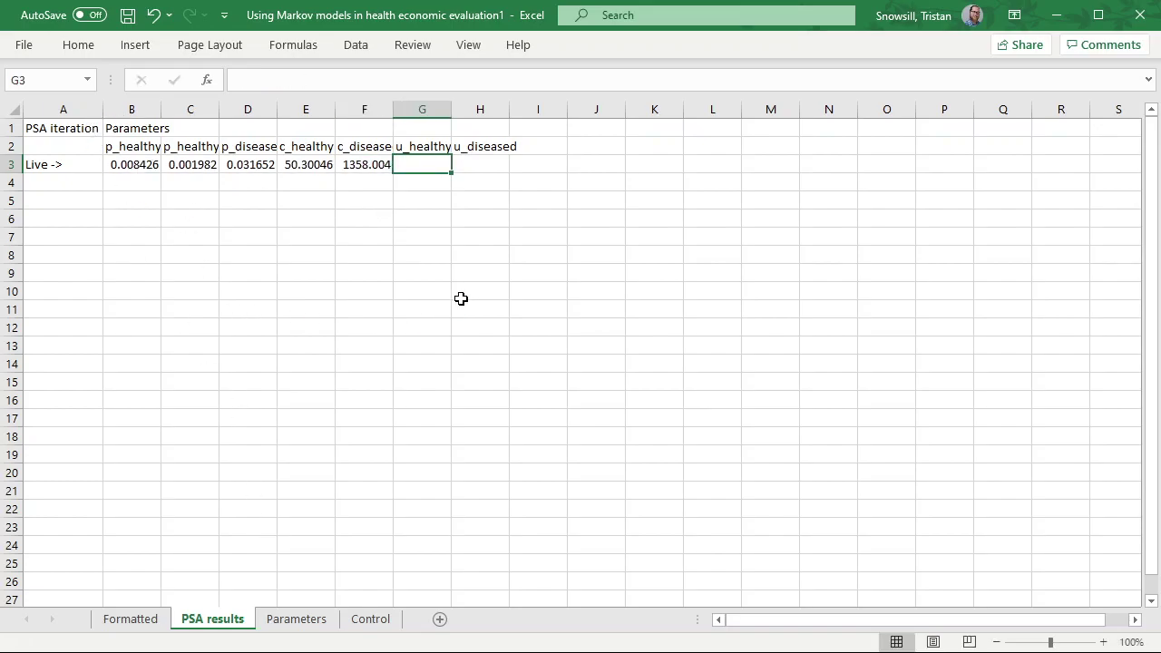
# Link the live utility cells to their named parameters, with =u_healthy in G3 and =u_diseased in H3
pyautogui.write('=u')
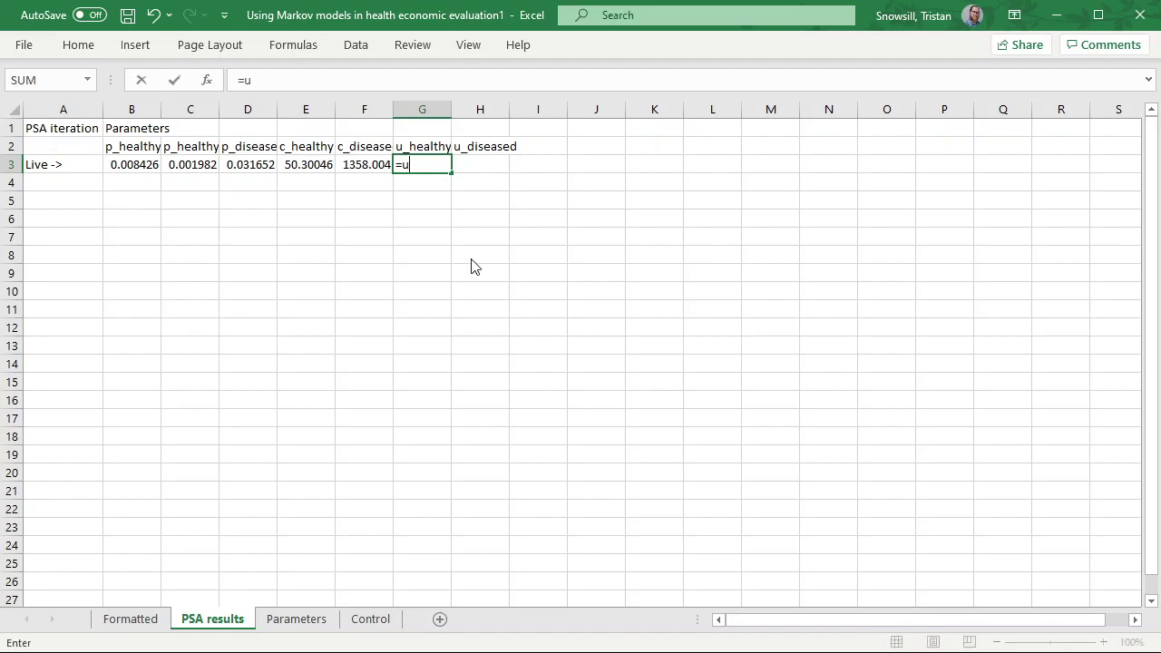
pyautogui.write('_healthy')
pyautogui.press('Tab')
pyautogui.write('u')
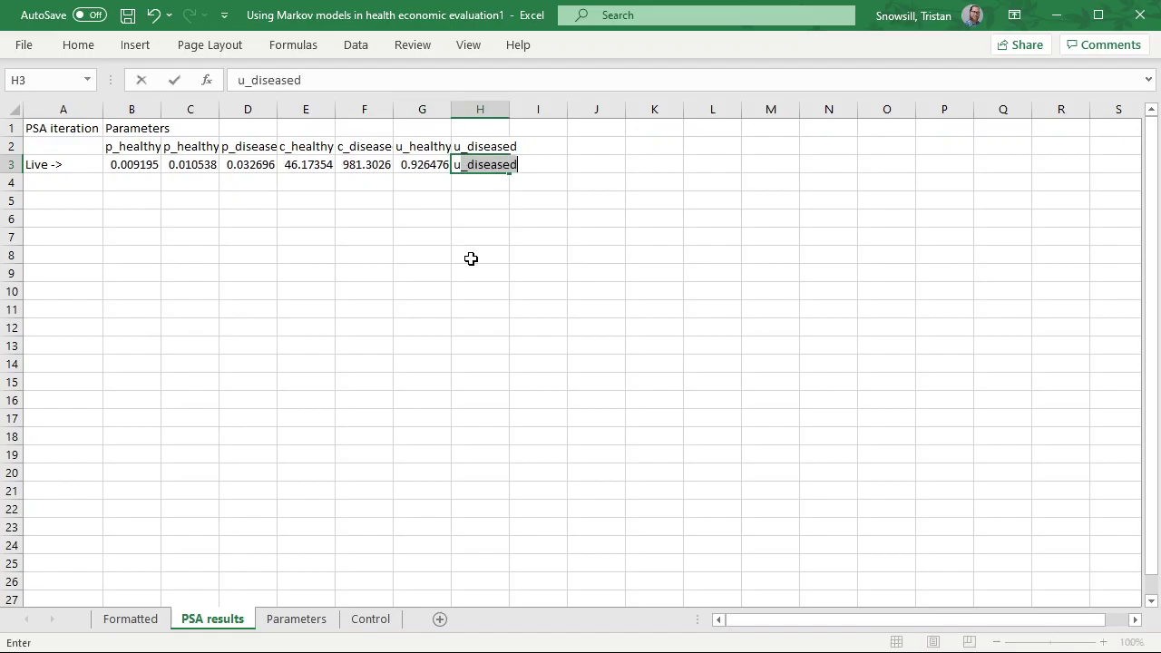
pyautogui.press('BackSpace')
pyautogui.press('BackSpace')
pyautogui.write('=u_diseased')
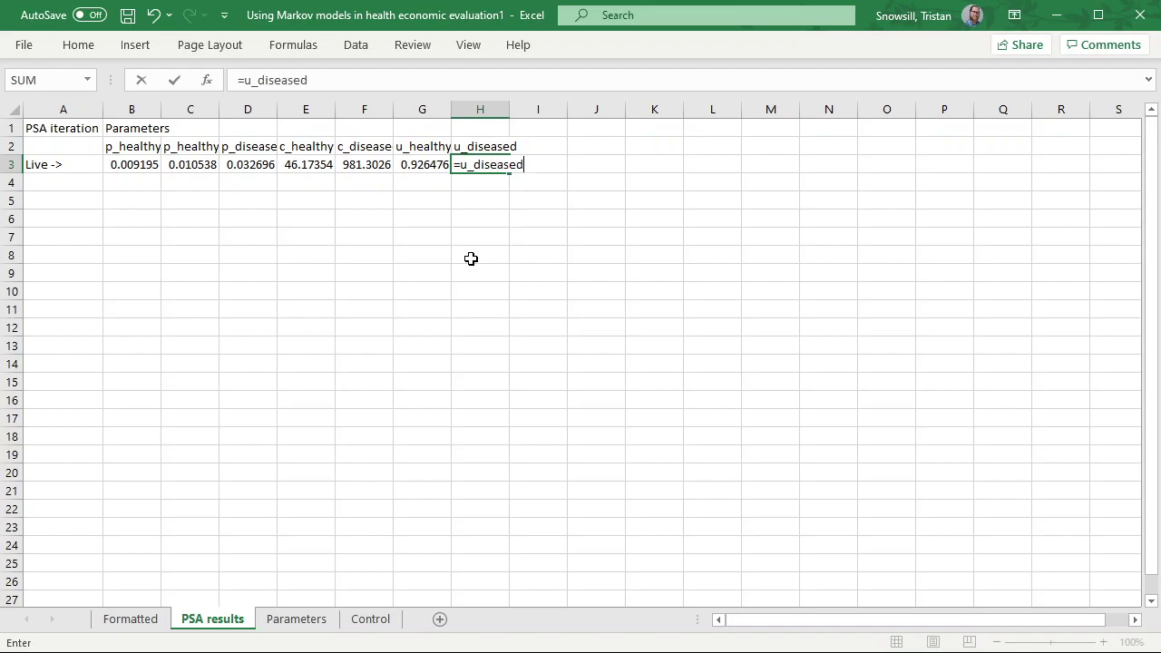
pyautogui.press('Tab')
# Enter the group heading Results in cell I1, beside the parameter columns
pyautogui.press('Up')
pyautogui.press('Up')
pyautogui.write('Results')
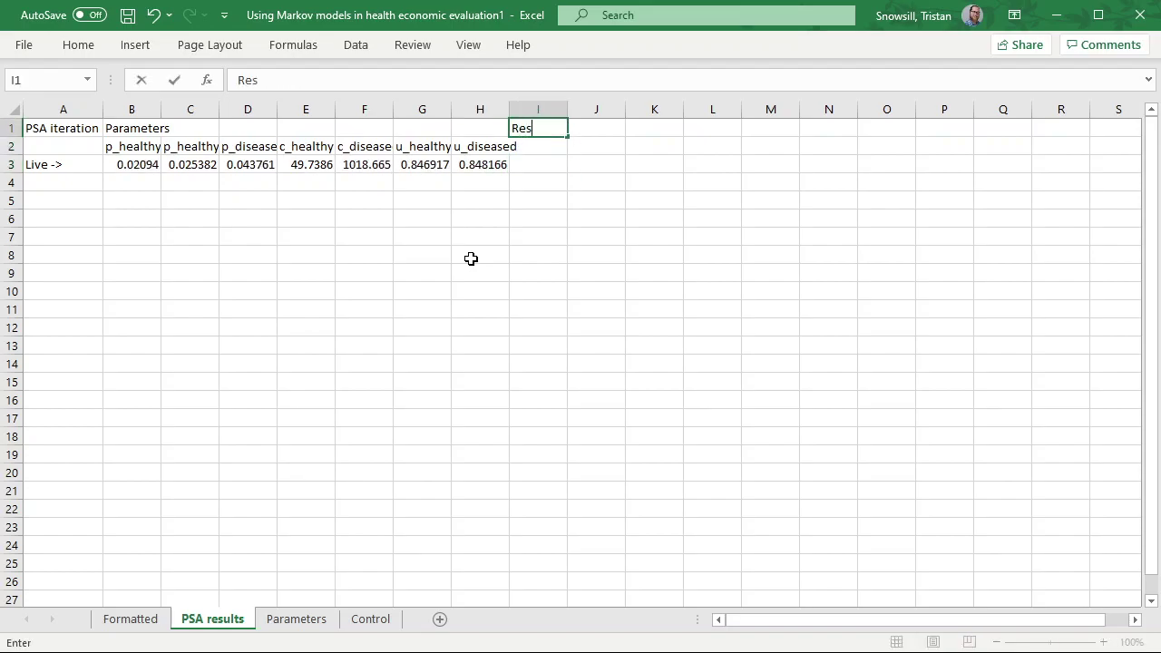
pyautogui.press('Return')
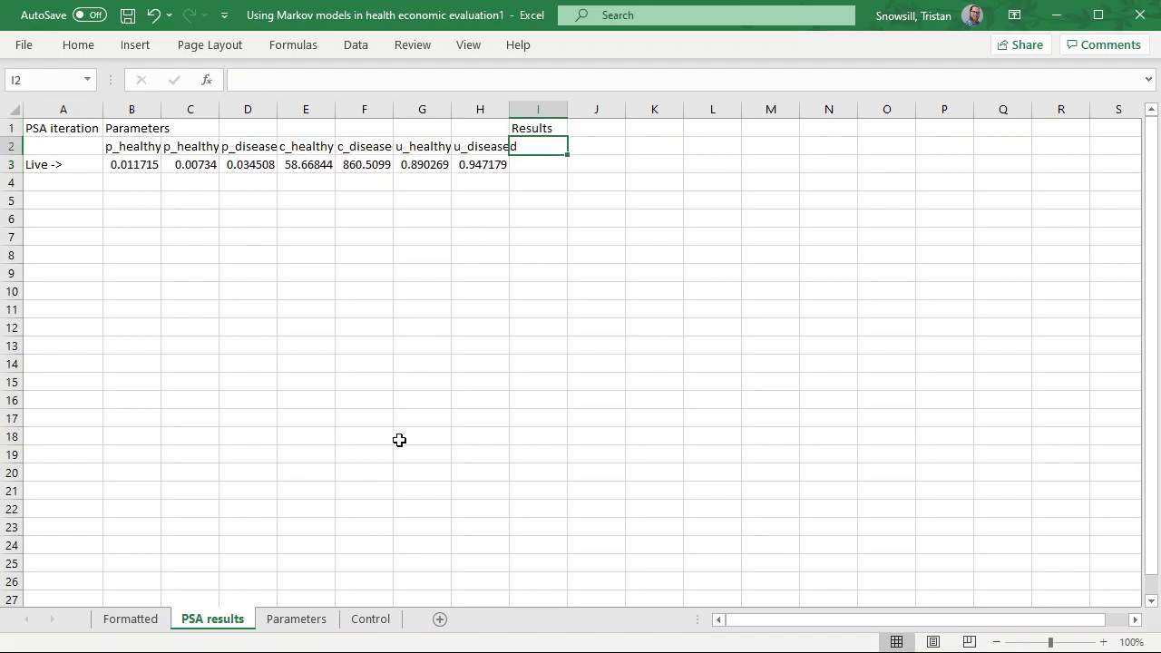
# Check the average-per-patient totals on the Formatted sheet, and enter the headings Total costs in I2 and Total QALYs in J2 of PSA results
pyautogui.click(118, 621)
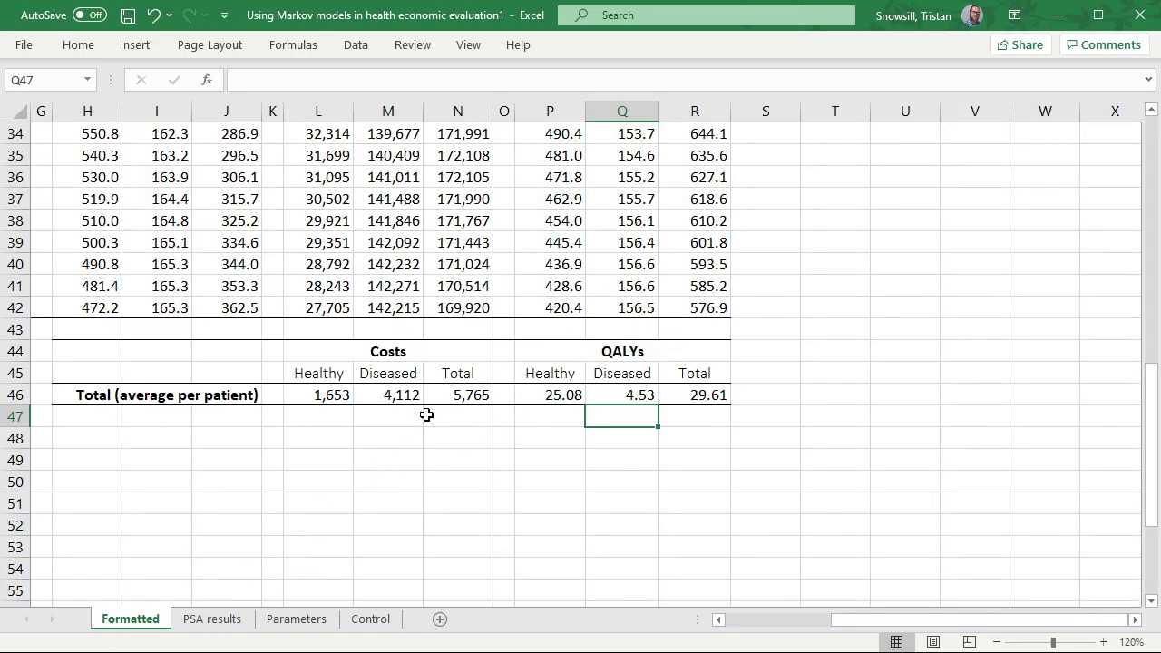
pyautogui.click(338, 394)
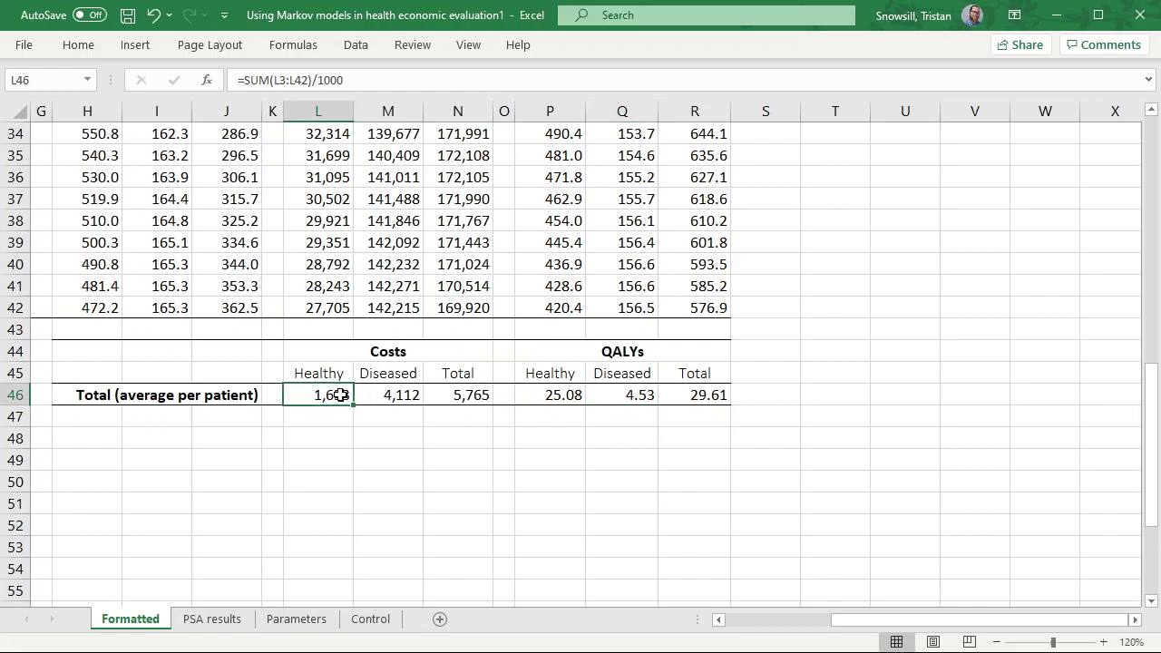
pyautogui.click(376, 394)
pyautogui.click(223, 621)
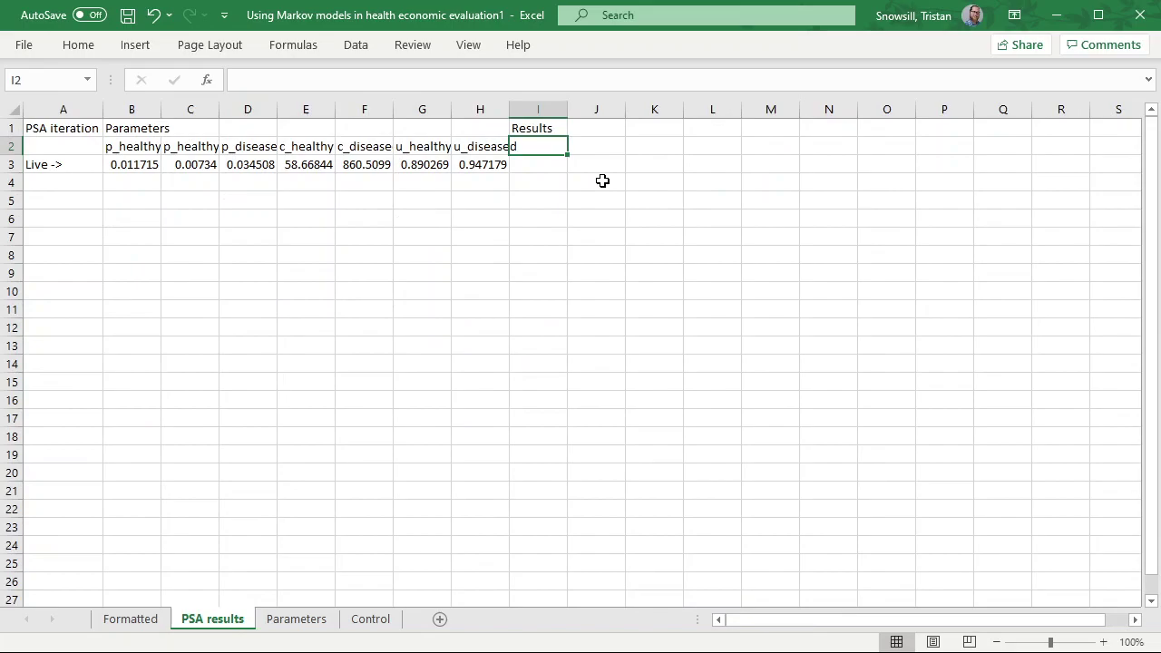
pyautogui.write('Total co')
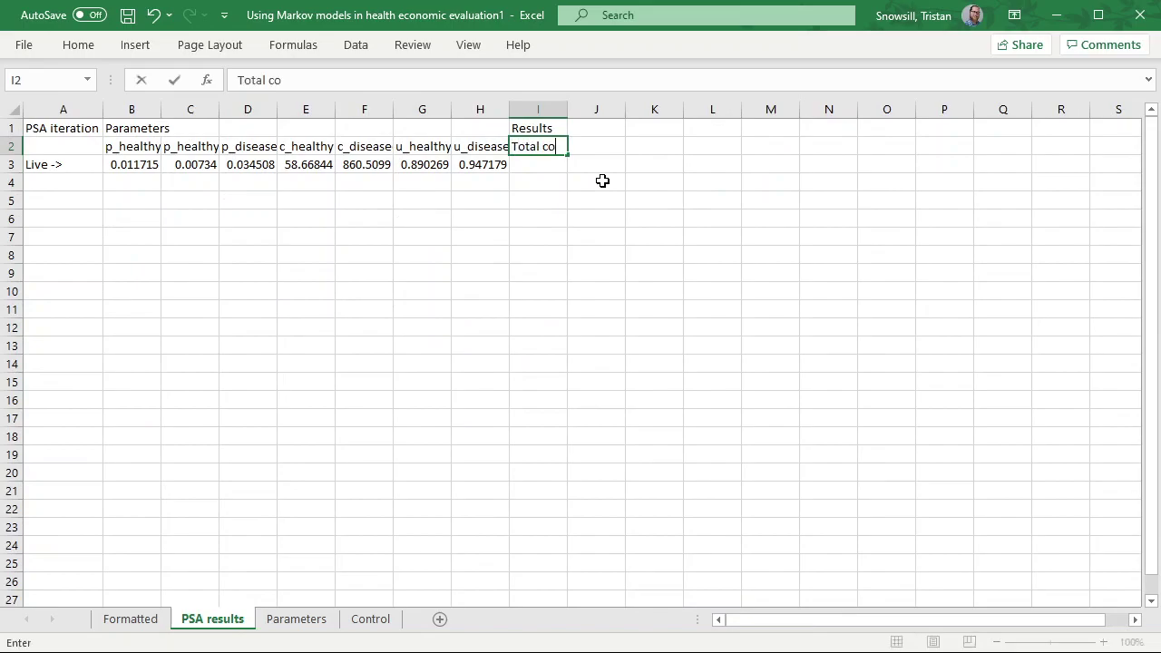
pyautogui.write('sts')
pyautogui.press('Tab')
pyautogui.write('To')
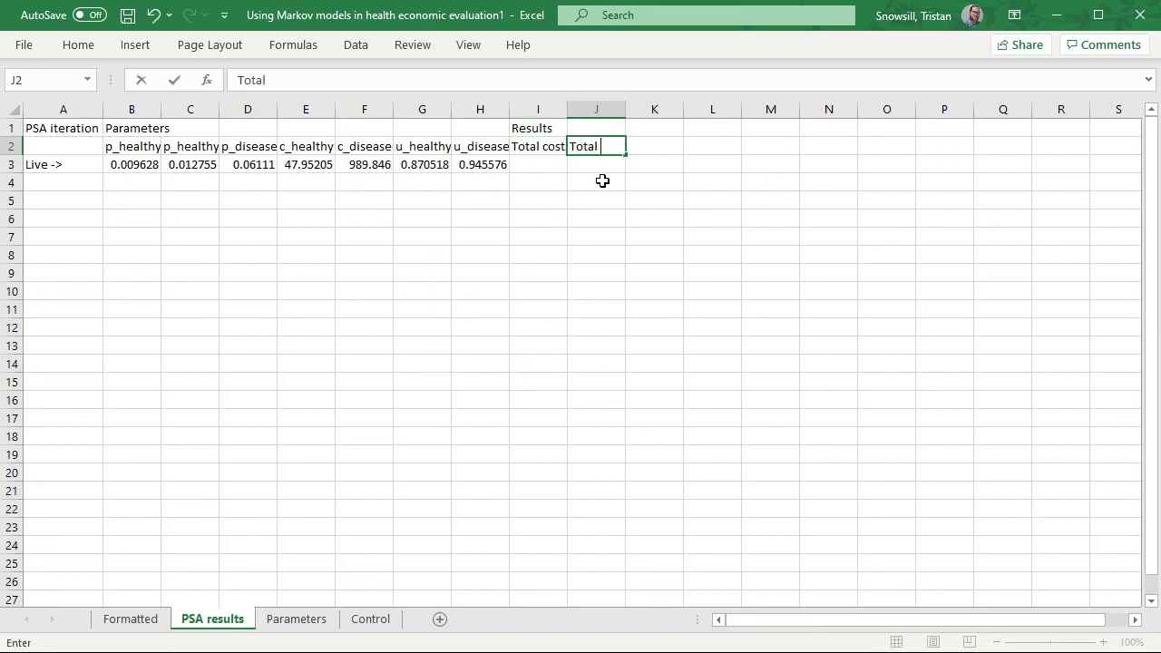
pyautogui.write('tal QALYs')
pyautogui.press('Return')
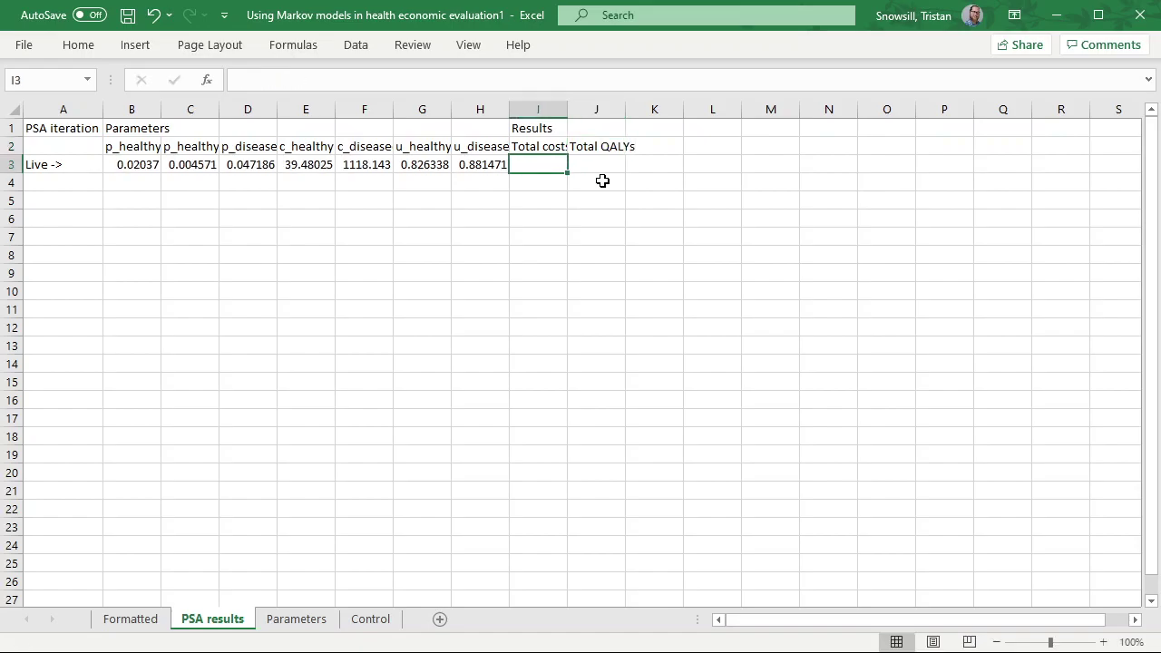
# Link the live total costs cell I3 to the average-per-patient cost total with =Formatted!N46
pyautogui.write('=')
pyautogui.click(114, 624)
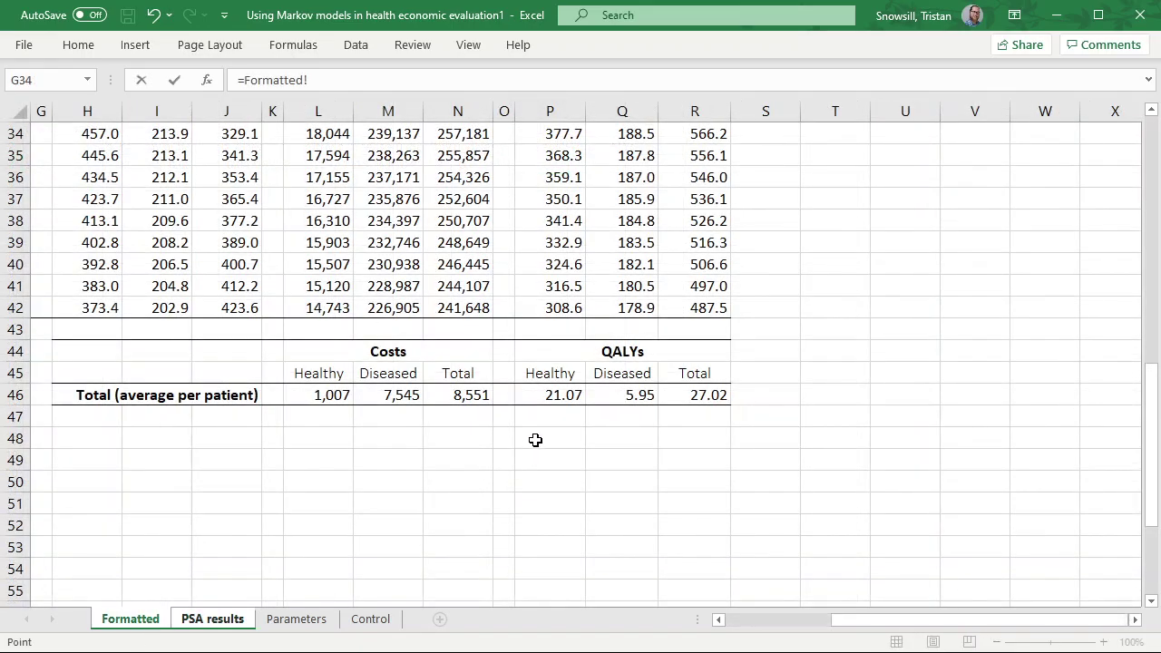
pyautogui.click(465, 395)
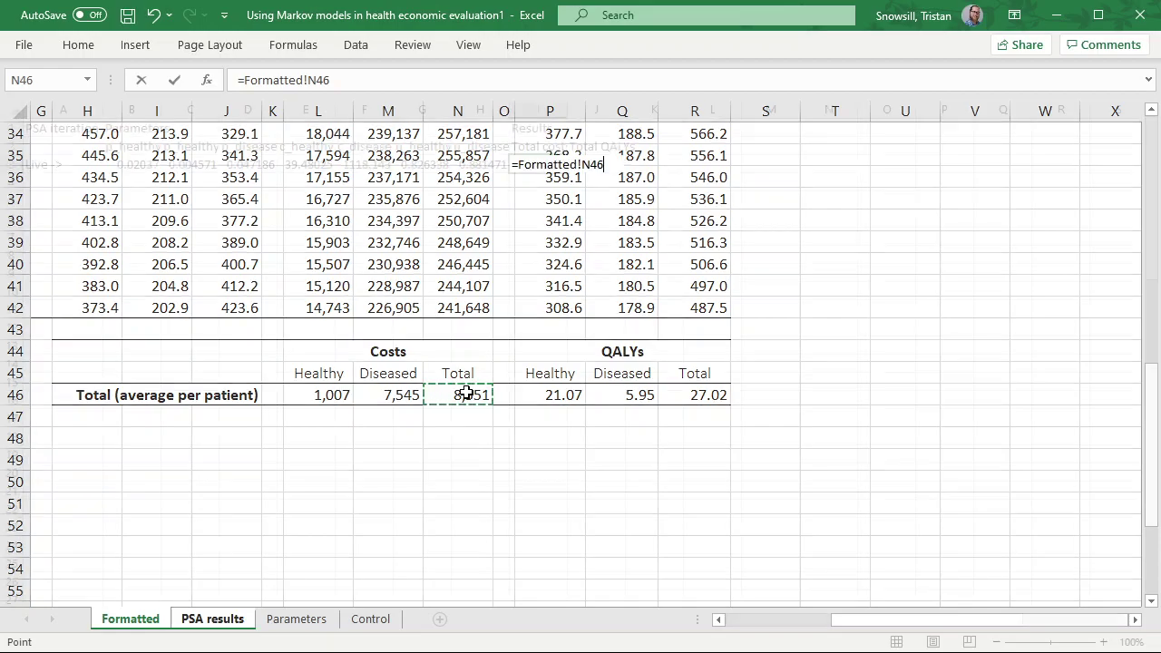
pyautogui.press('Tab')
# Link the live total QALYs cell J3 to the average-per-patient QALY total in R46 of the Formatted sheet
pyautogui.write('=')
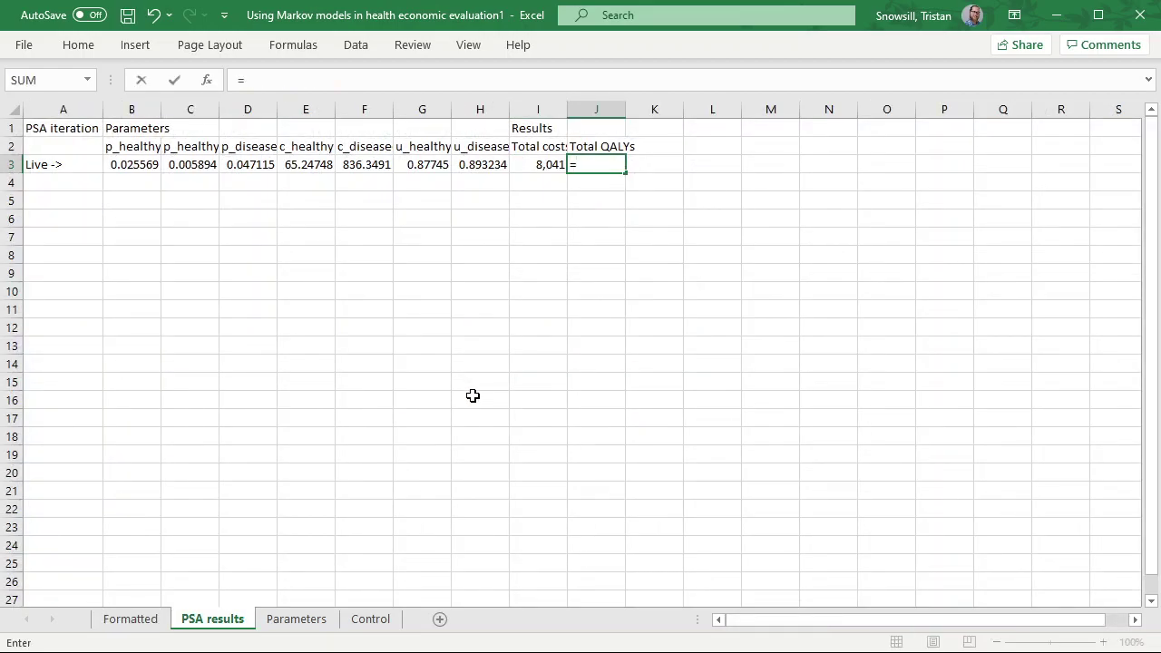
pyautogui.click(133, 625)
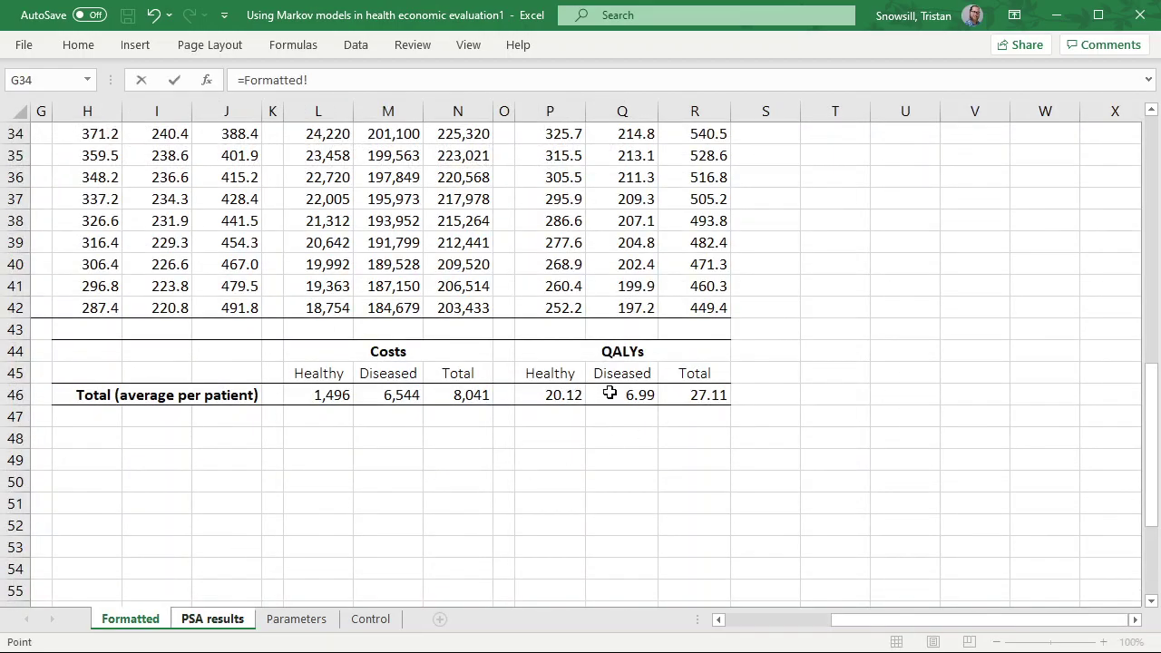
pyautogui.click(694, 395)
pyautogui.press('Return')
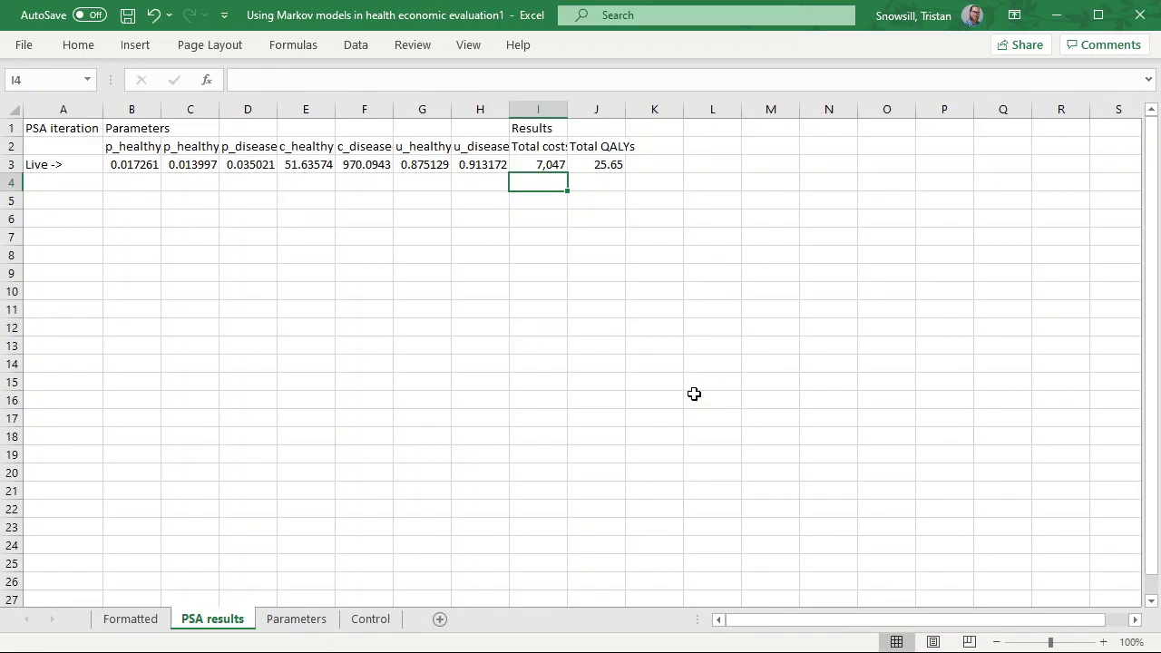
pyautogui.press('Return')
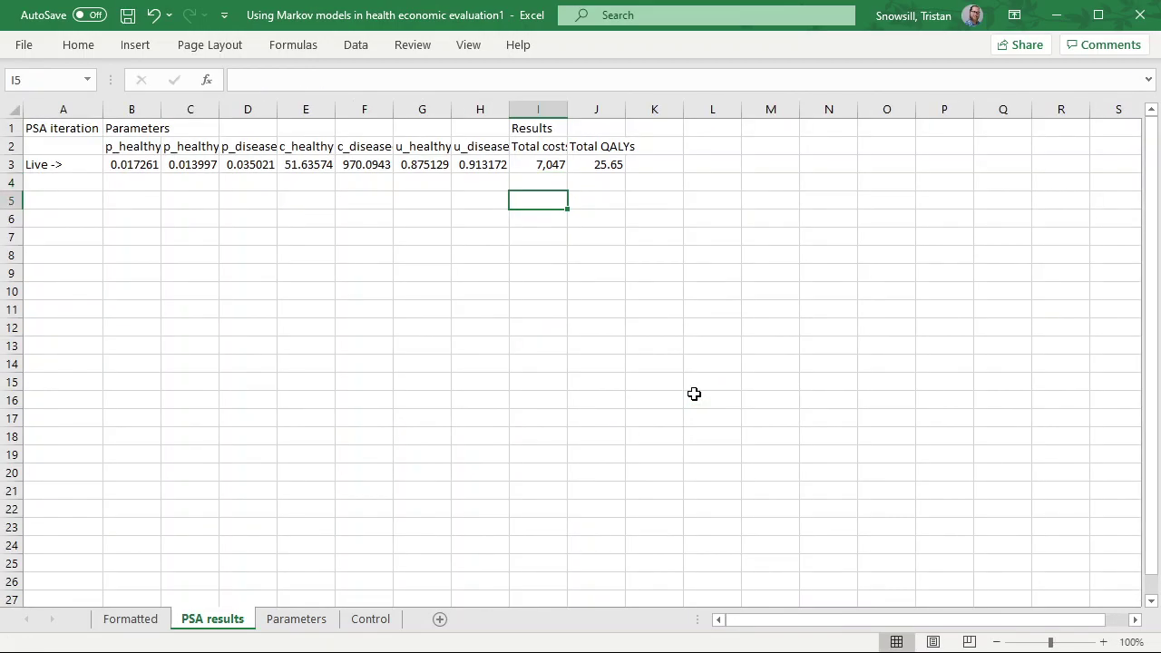
# Recalculate the workbook repeatedly to check that the live parameters, total costs and total QALYs resample together
pyautogui.press('F9')
pyautogui.press('F9')
pyautogui.press('F9')
pyautogui.press('F9')
pyautogui.press('F9')
pyautogui.press('F9')
pyautogui.press('F9')
pyautogui.press('F9')
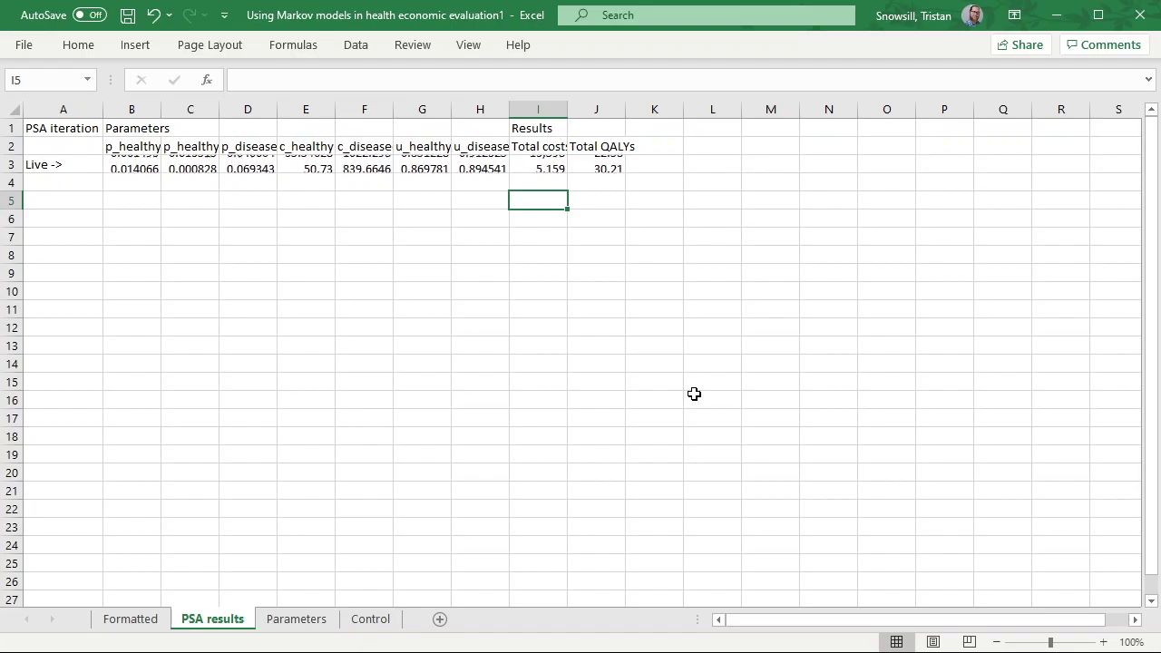
pyautogui.press('F9')
pyautogui.press('F9')
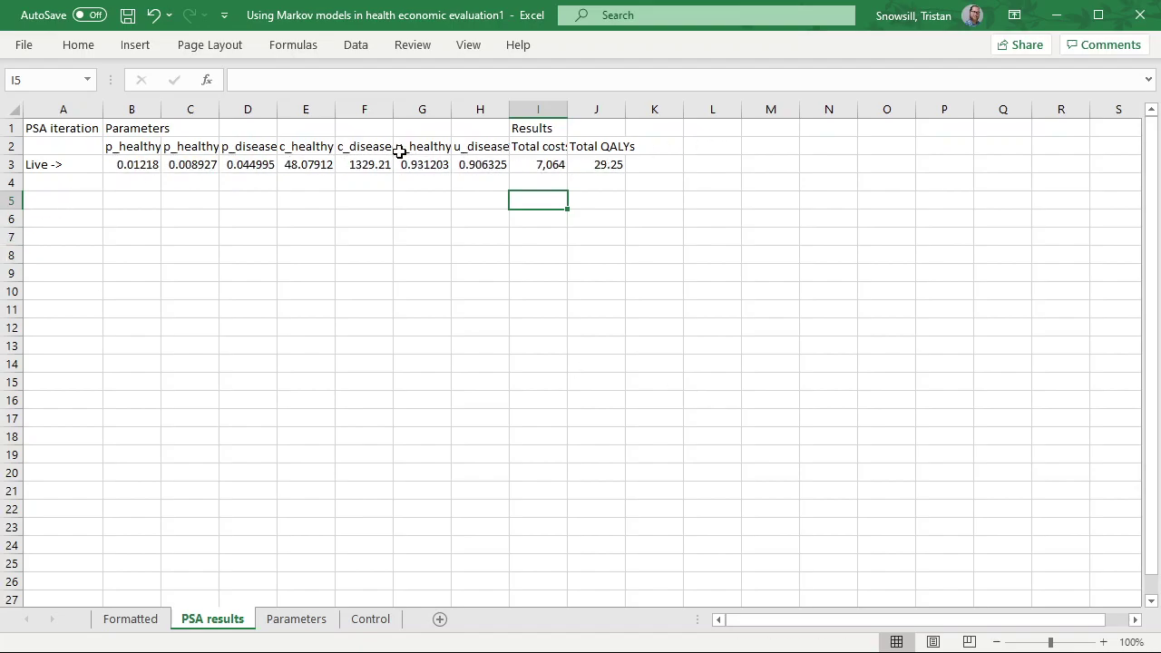
# Merge and centre the Parameters heading across B1:H1 and the Results heading across I1:J1
pyautogui.moveTo(132, 128); pyautogui.dragTo(480, 127)
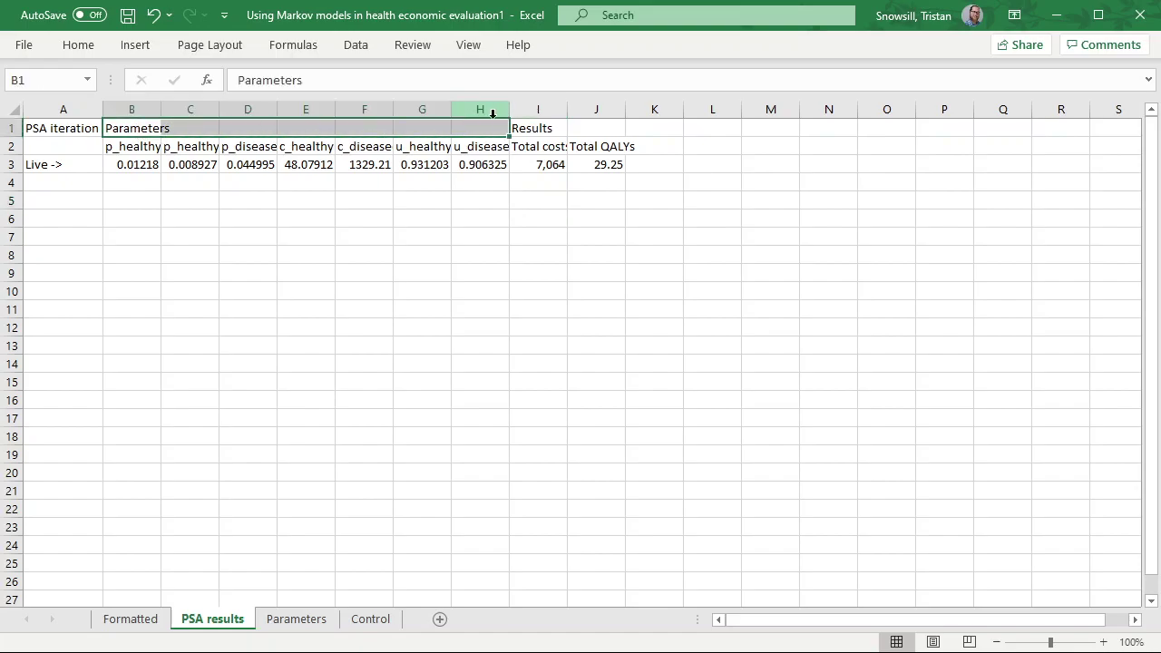
pyautogui.click(408, 108)
pyautogui.click(562, 127)
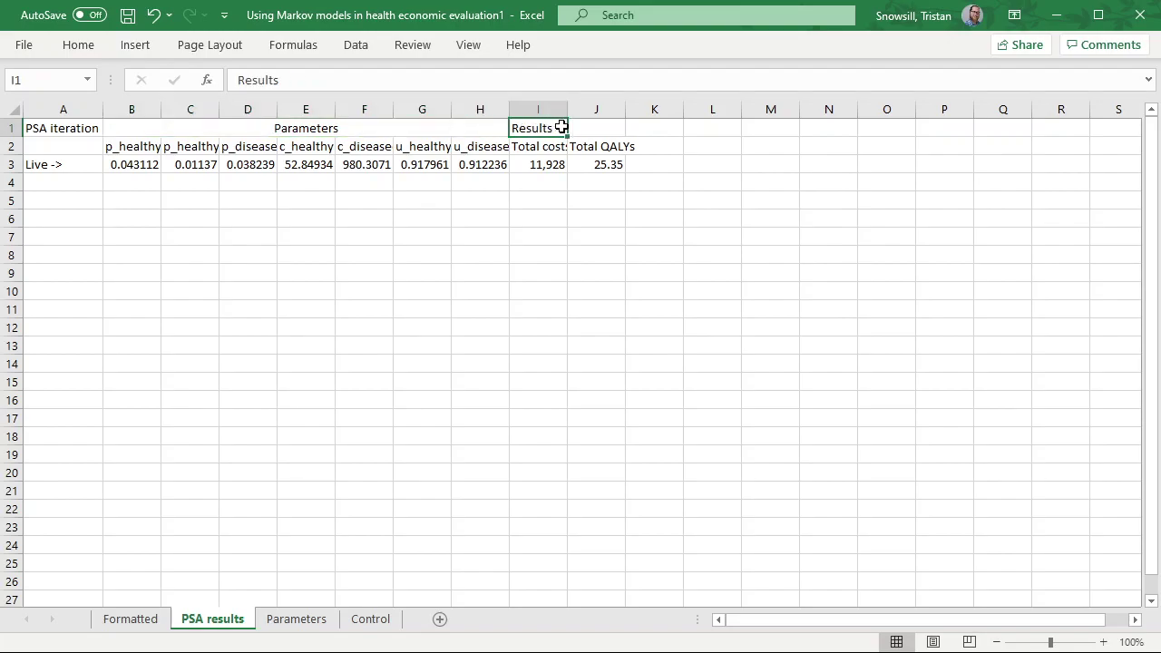
pyautogui.moveTo(561, 127); pyautogui.dragTo(578, 127)
pyautogui.click(79, 45)
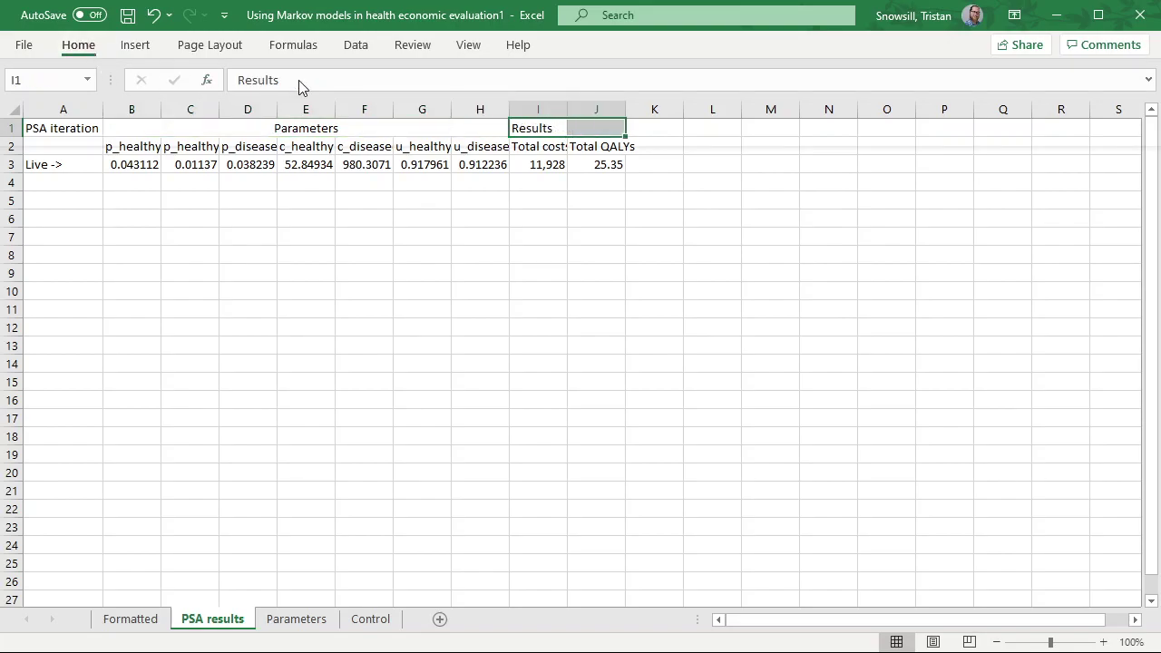
pyautogui.click(409, 109)
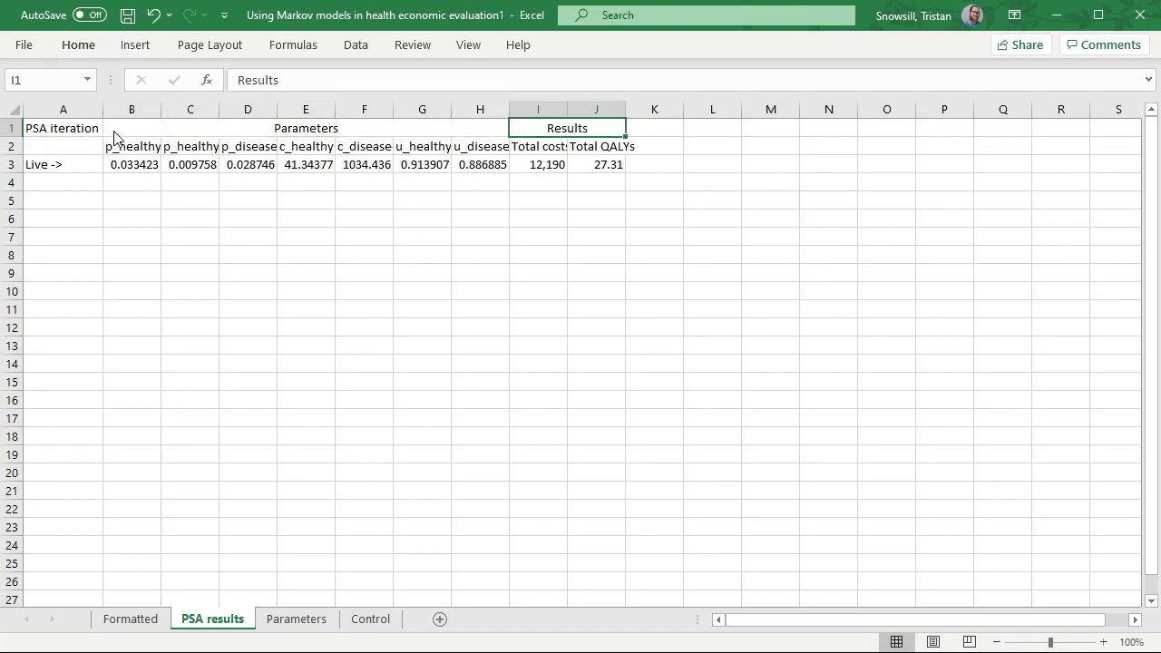
# Make the two heading rows in A1:J2 bold
pyautogui.moveTo(54, 125); pyautogui.dragTo(616, 138)
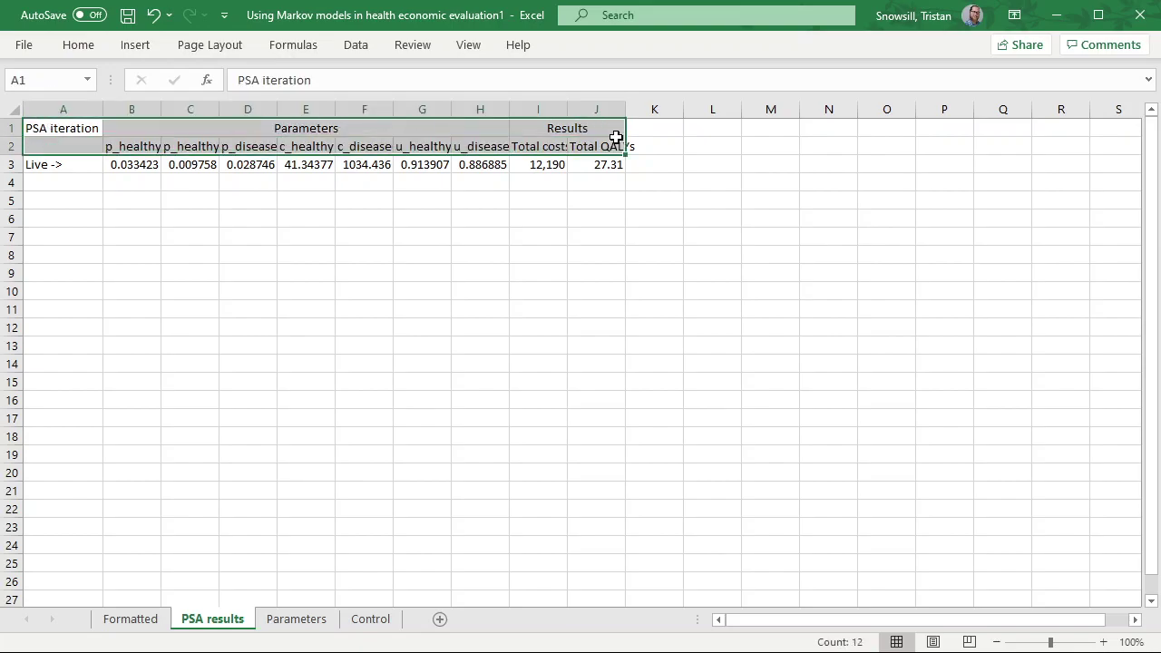
pyautogui.hotkey('ctrl', 'b')
pyautogui.click(306, 218)
# AutoFit the widths of columns A to J to their contents
pyautogui.moveTo(63, 109); pyautogui.dragTo(617, 103)
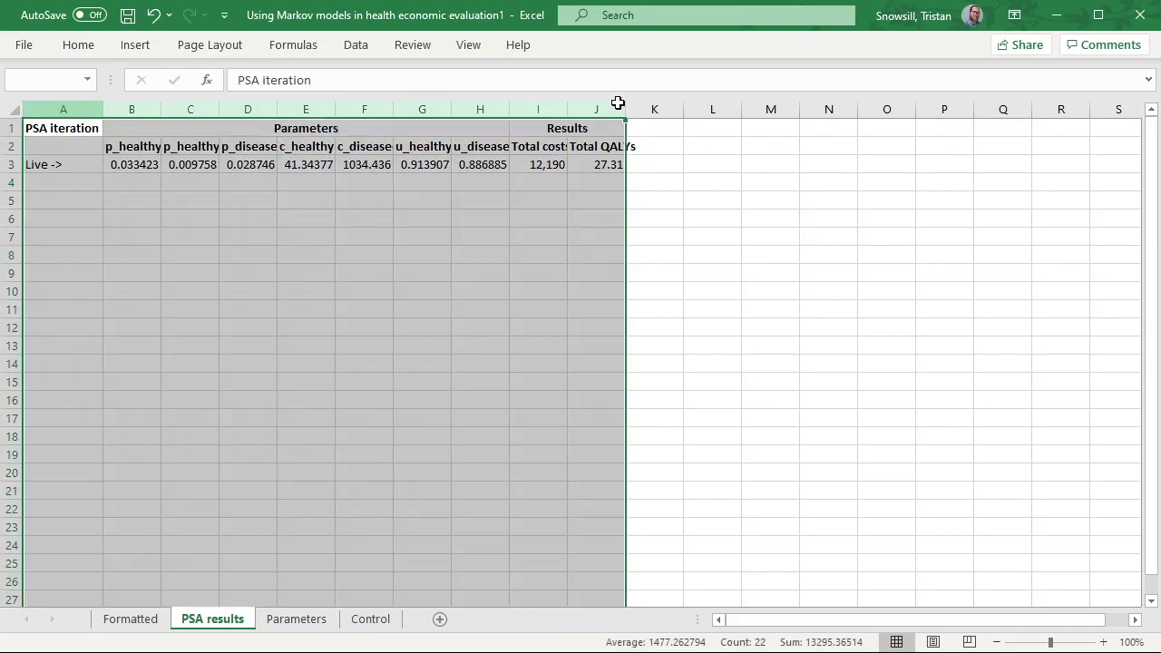
pyautogui.click(84, 46)
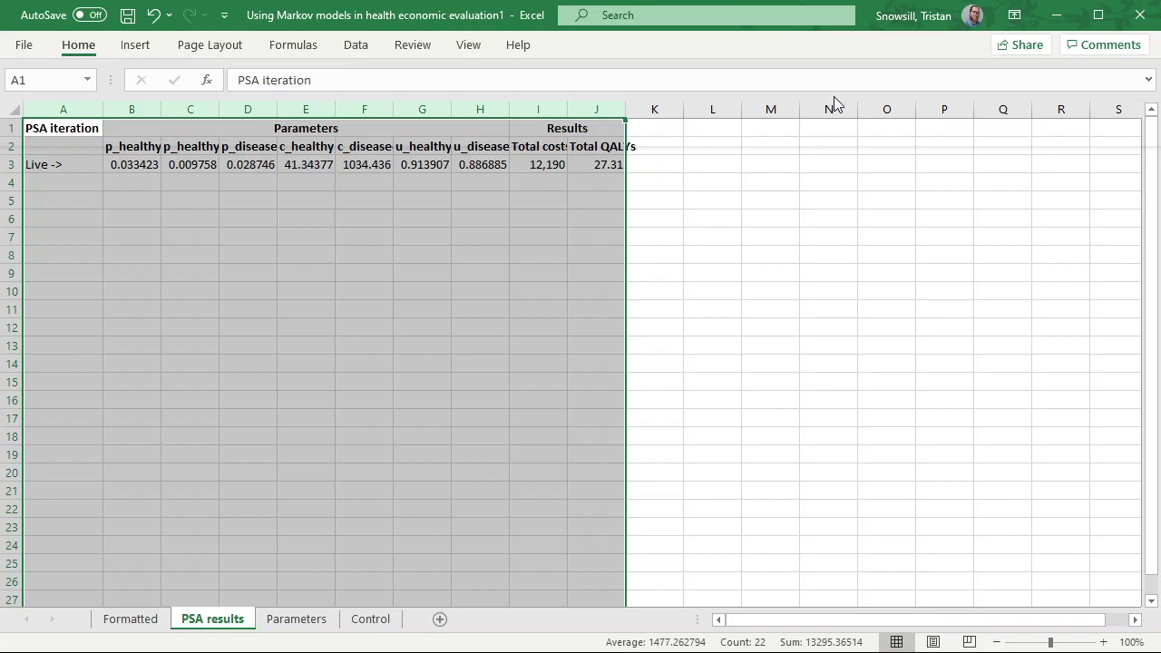
pyautogui.hotkey('alt', 'h')
pyautogui.press('o')
pyautogui.press('i')
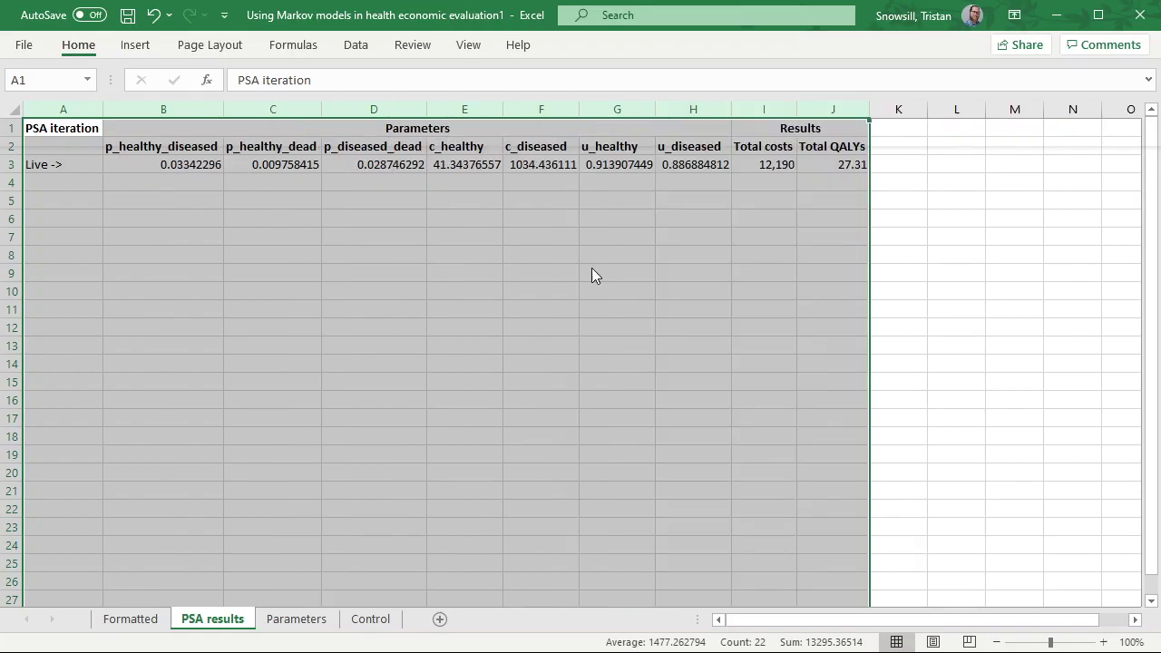
pyautogui.click(247, 224)
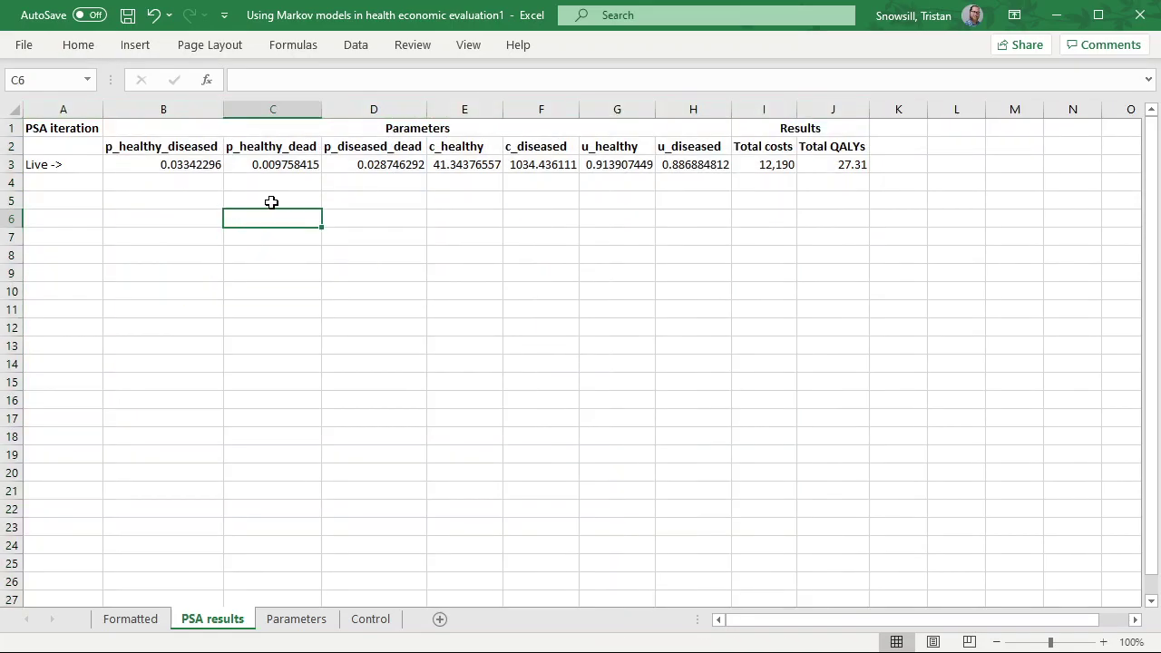